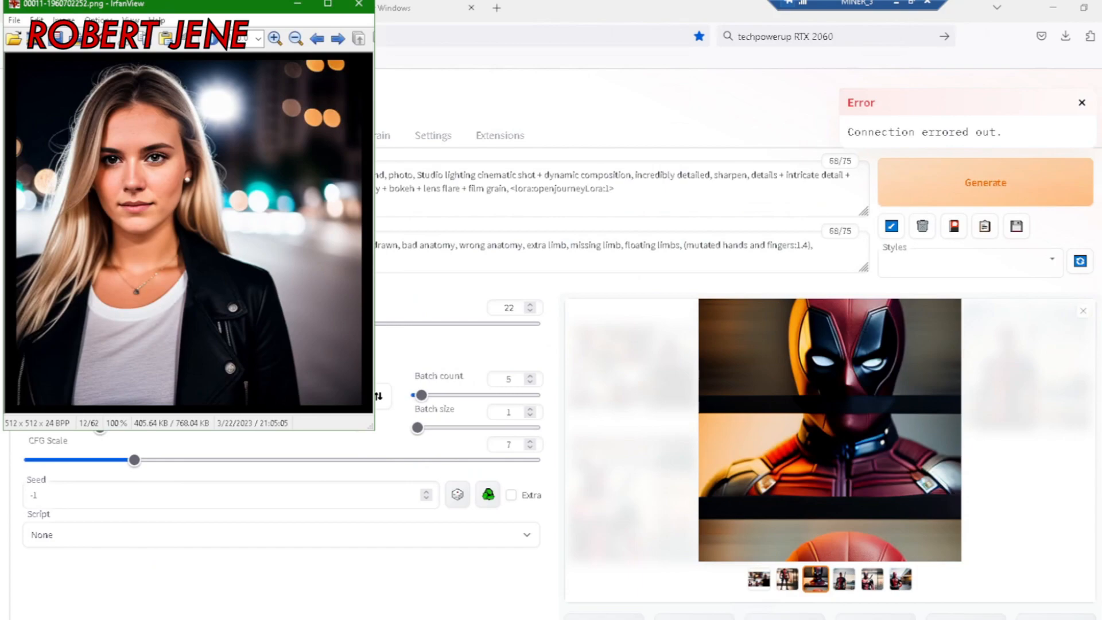
# Switch to the stable-diffusion-webui folder in File Explorer and open webui-user.bat for editing in Notepad.
pyautogui.hotkey('alt', 'Tab')
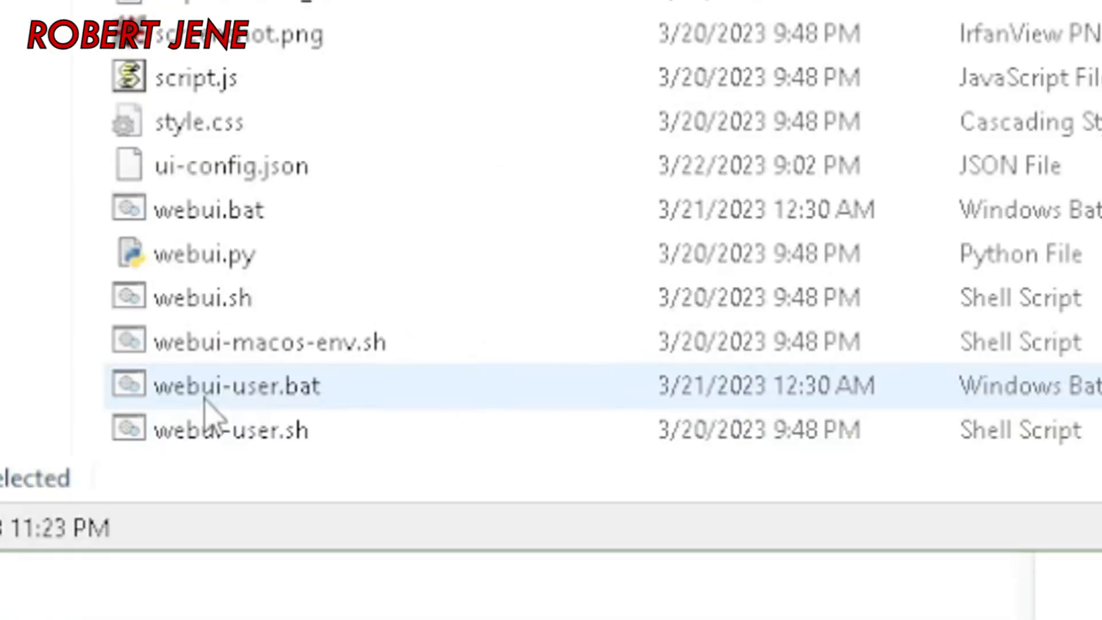
pyautogui.click(220, 561)
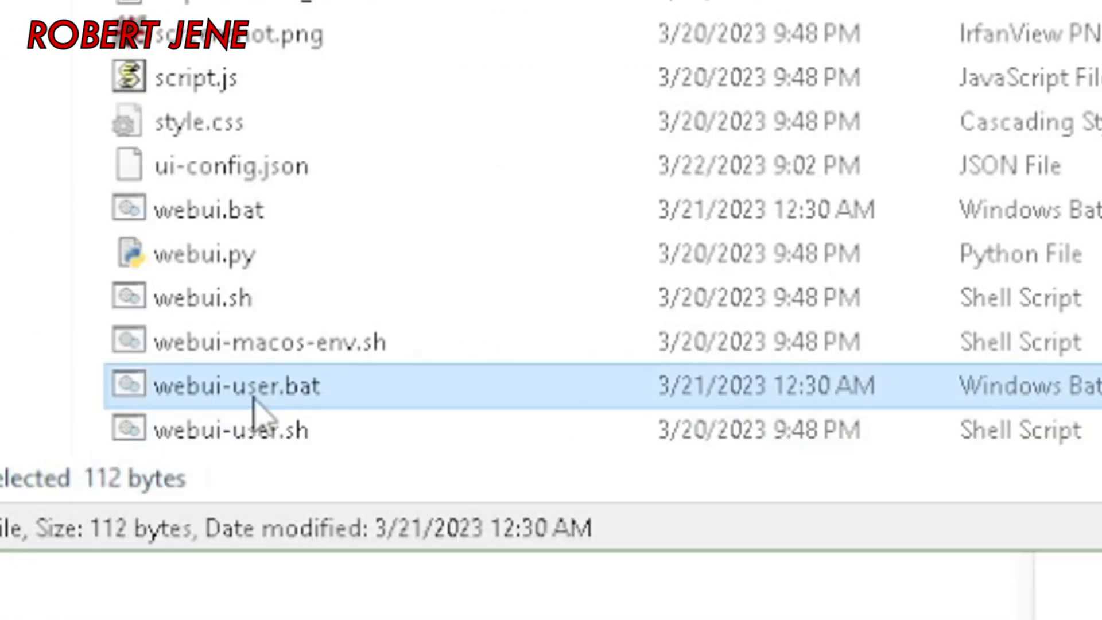
pyautogui.keyDown('ctrl'); pyautogui.click(246, 225); pyautogui.keyUp('ctrl')
pyautogui.click(312, 397)
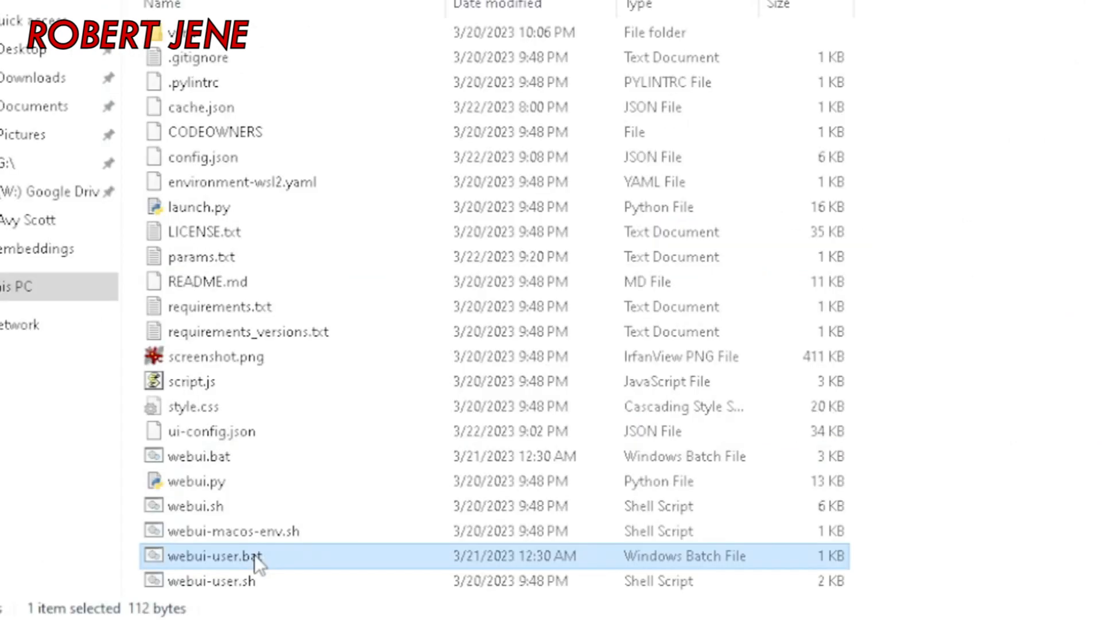
pyautogui.rightClick(254, 555)
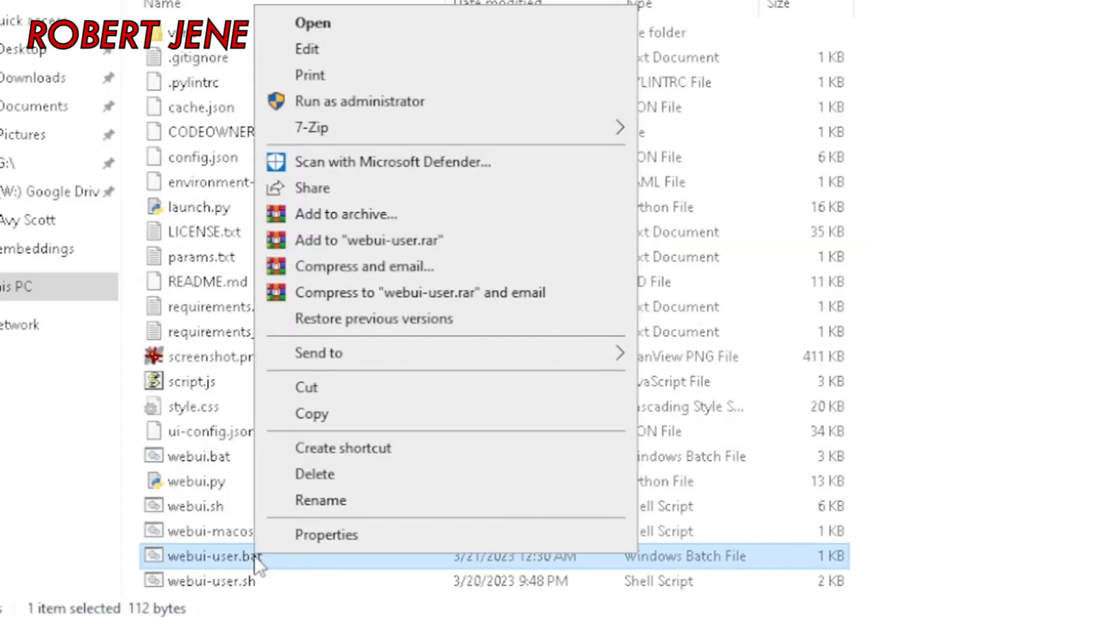
pyautogui.click(336, 57)
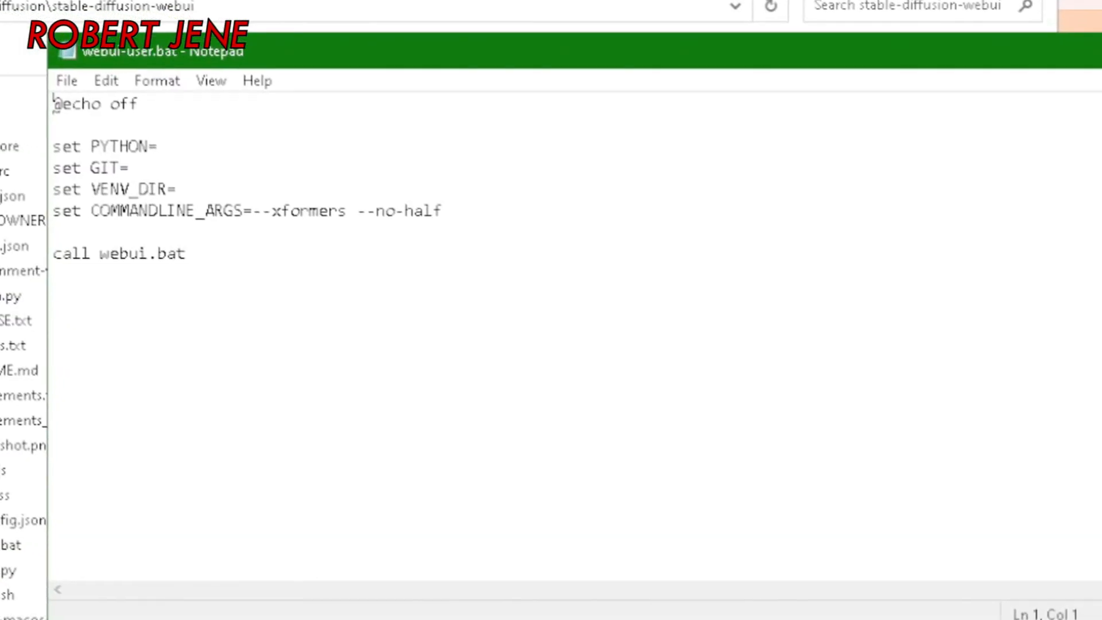
# Examine the COMMANDLINE_ARGS line of webui-user.bat, including its --xformers and --no-half arguments.
pyautogui.moveTo(441, 211); pyautogui.dragTo(54, 210)
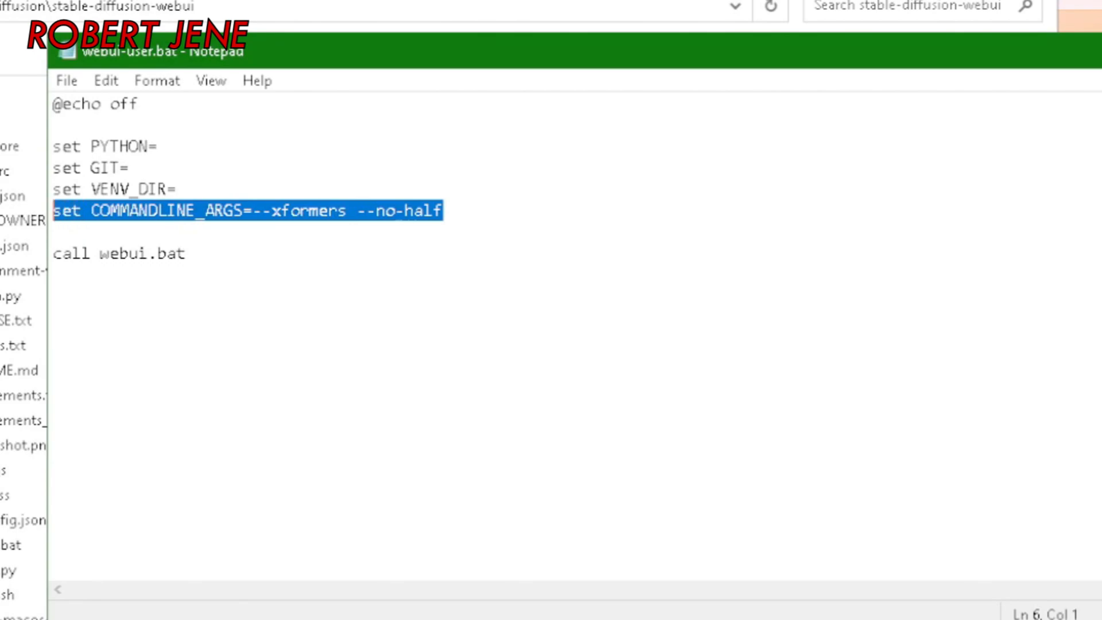
pyautogui.click(53, 231)
pyautogui.moveTo(254, 210); pyautogui.dragTo(347, 210)
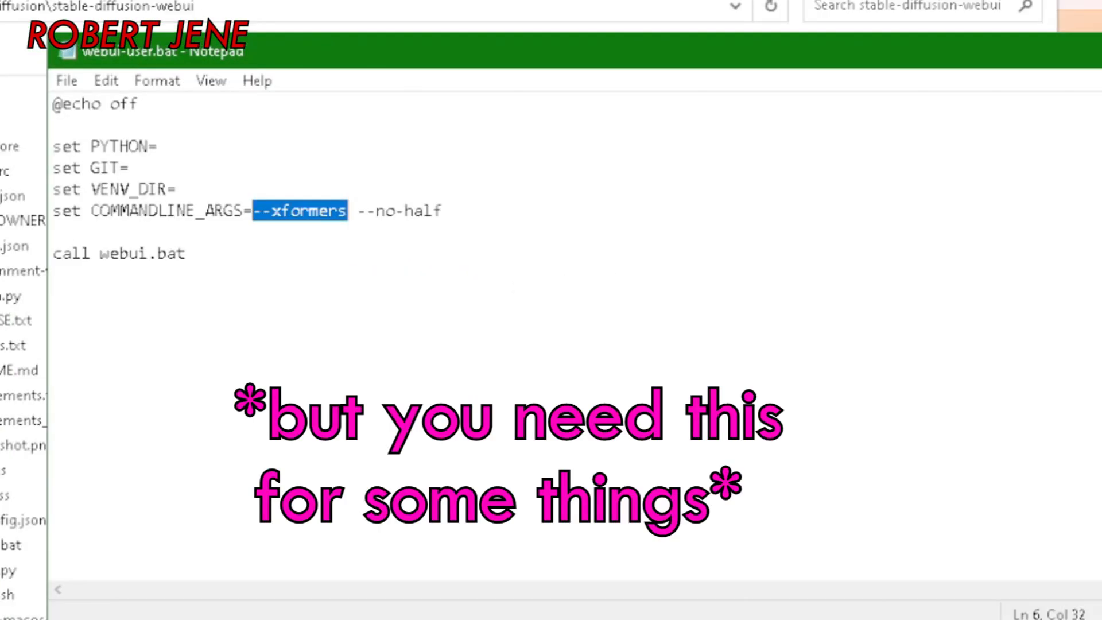
pyautogui.click(357, 211)
pyautogui.moveTo(443, 211); pyautogui.dragTo(196, 211)
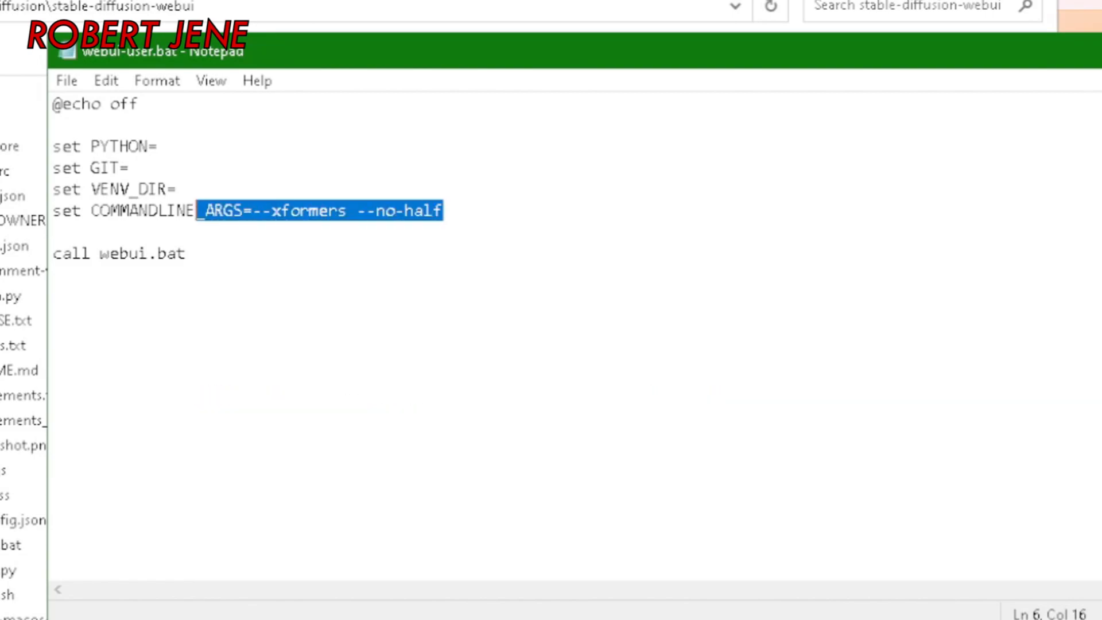
pyautogui.moveTo(253, 211); pyautogui.dragTo(444, 211)
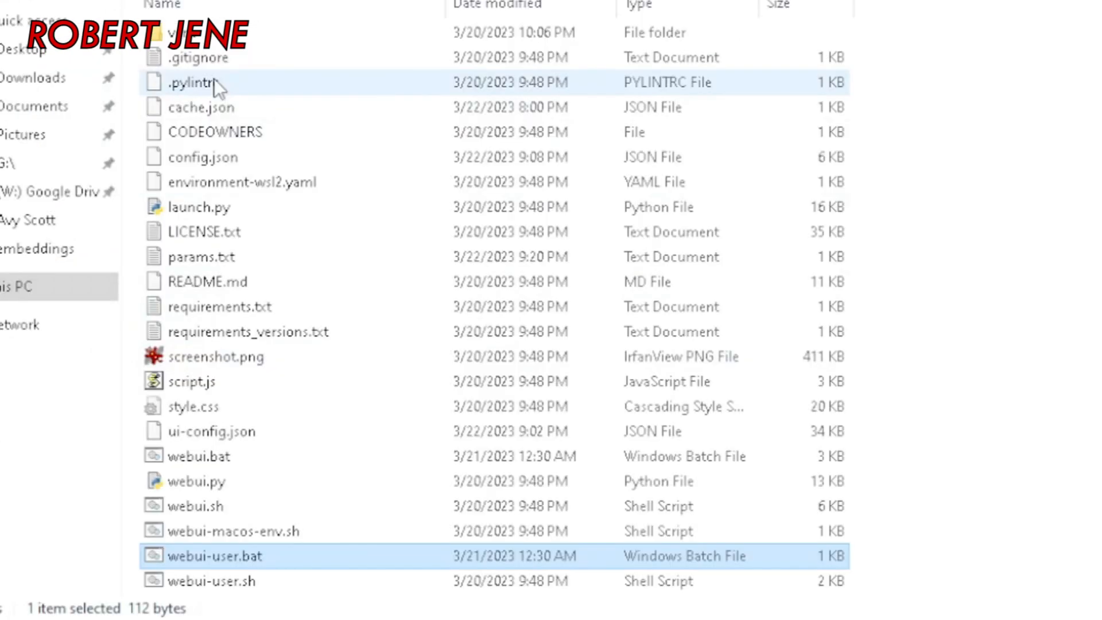
# Open webui.bat from the same folder in Notepad, look through its script, and close it.
pyautogui.press('Up')
pyautogui.press('Up')
pyautogui.press('Up')
pyautogui.press('Up')
pyautogui.doubleClick(225, 464)
pyautogui.scroll(-20, 682, 241)
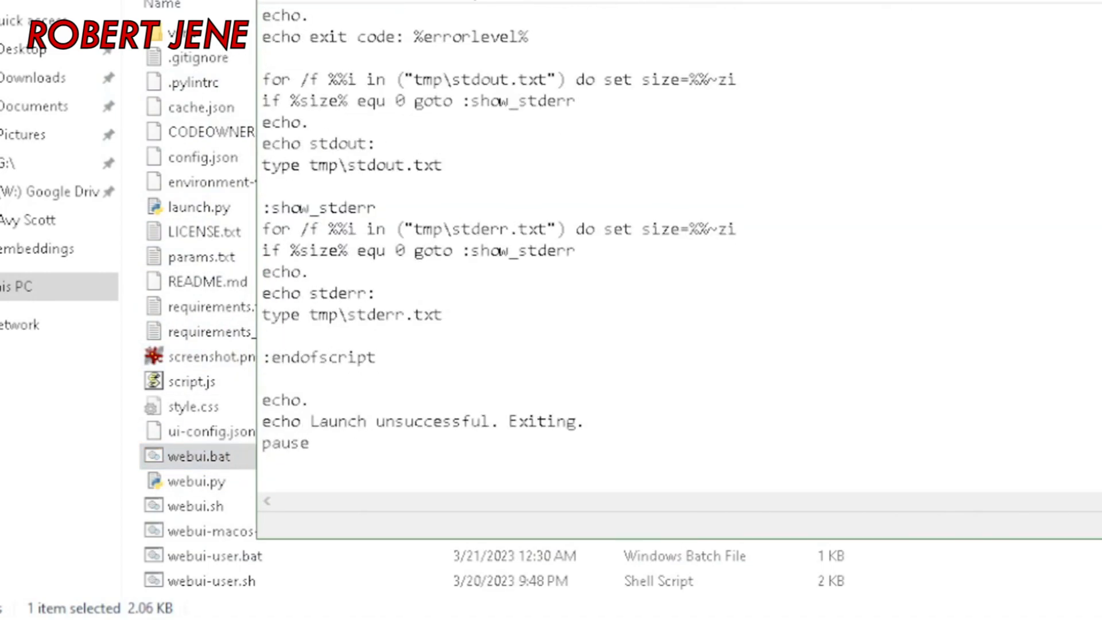
pyautogui.scroll(15, 682, 241)
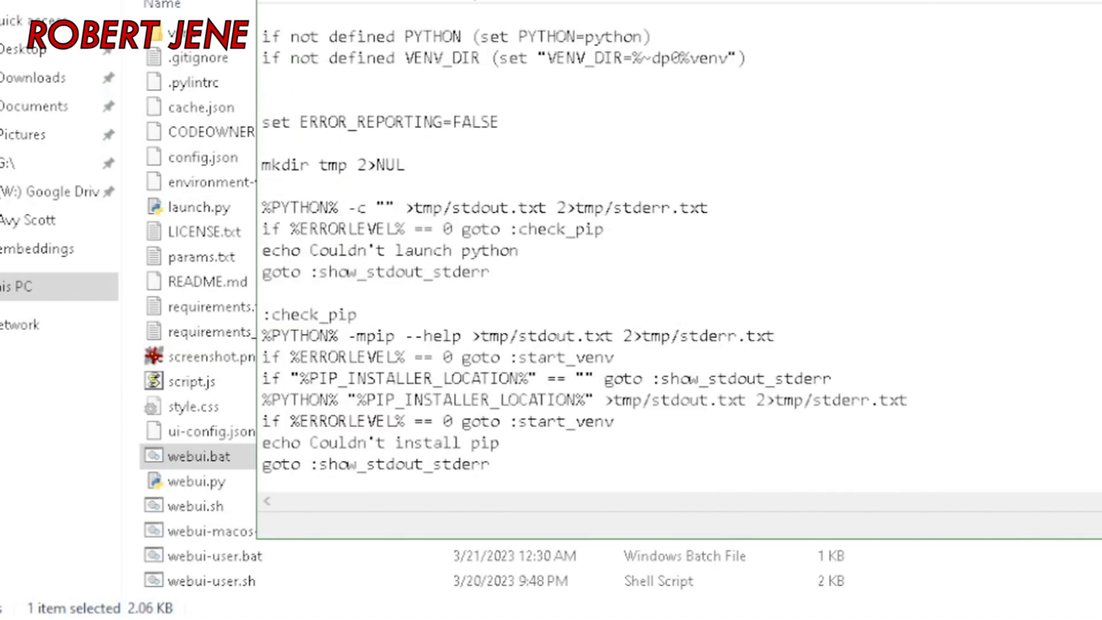
pyautogui.hotkey('alt', 'F4')
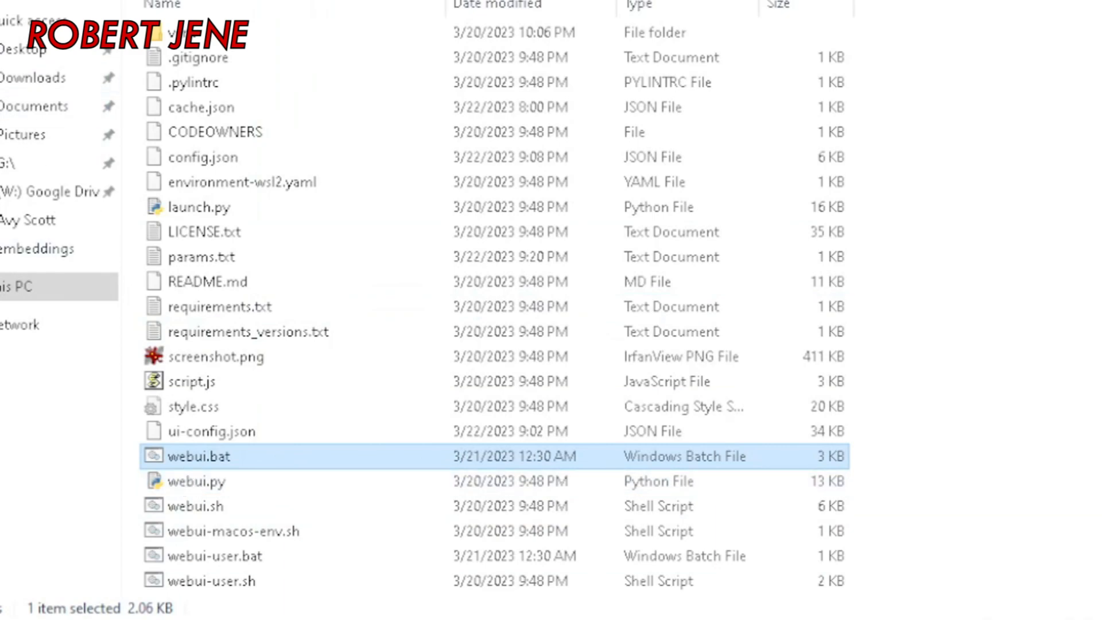
pyautogui.doubleClick(226, 560)
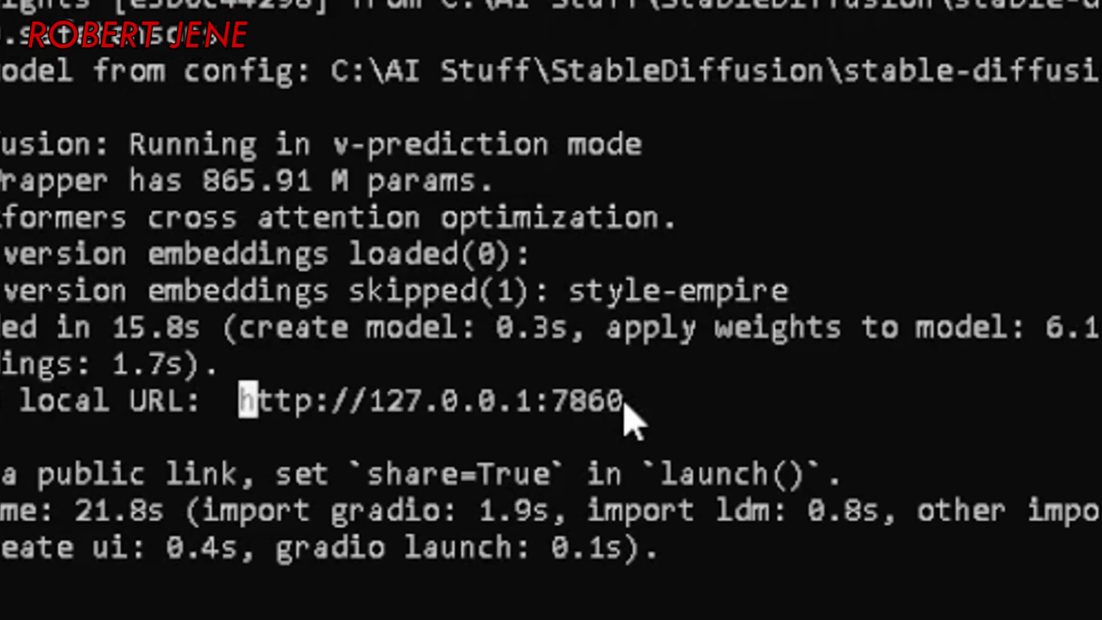
pyautogui.moveTo(485, 513); pyautogui.dragTo(333, 518)
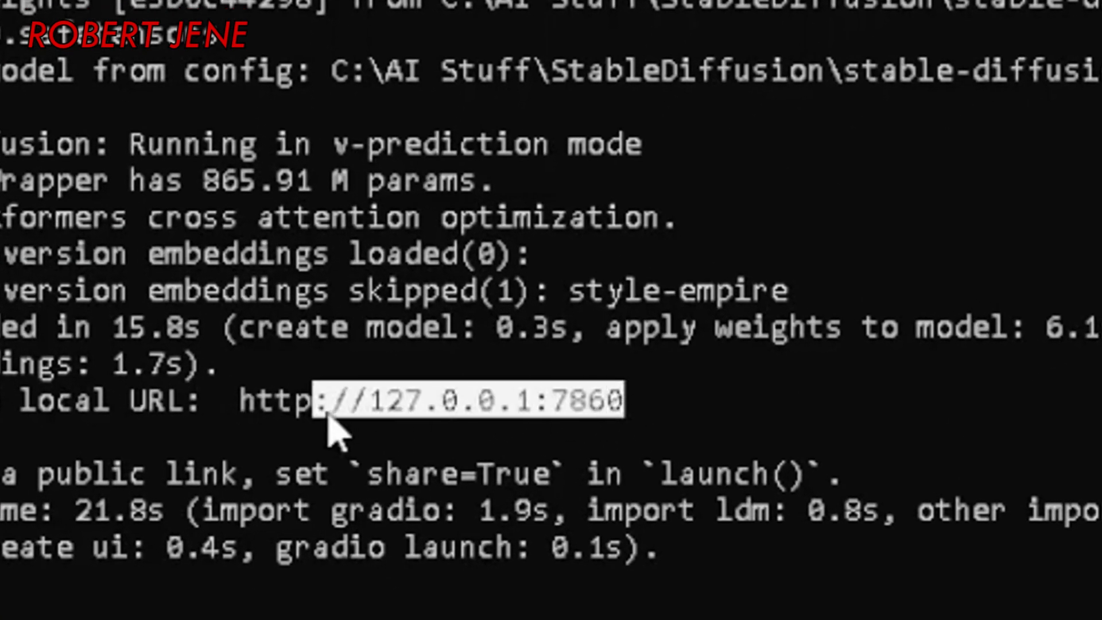
pyautogui.moveTo(328, 416); pyautogui.dragTo(256, 406)
pyautogui.hotkey('ctrl', 'c')
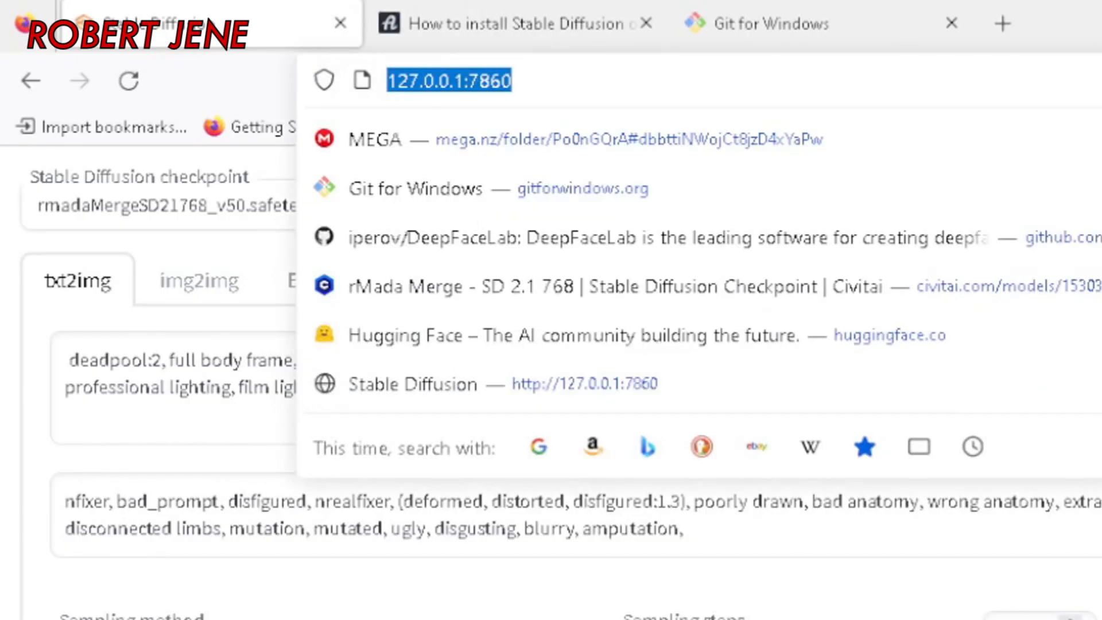
pyautogui.hotkey('ctrl', 'v')
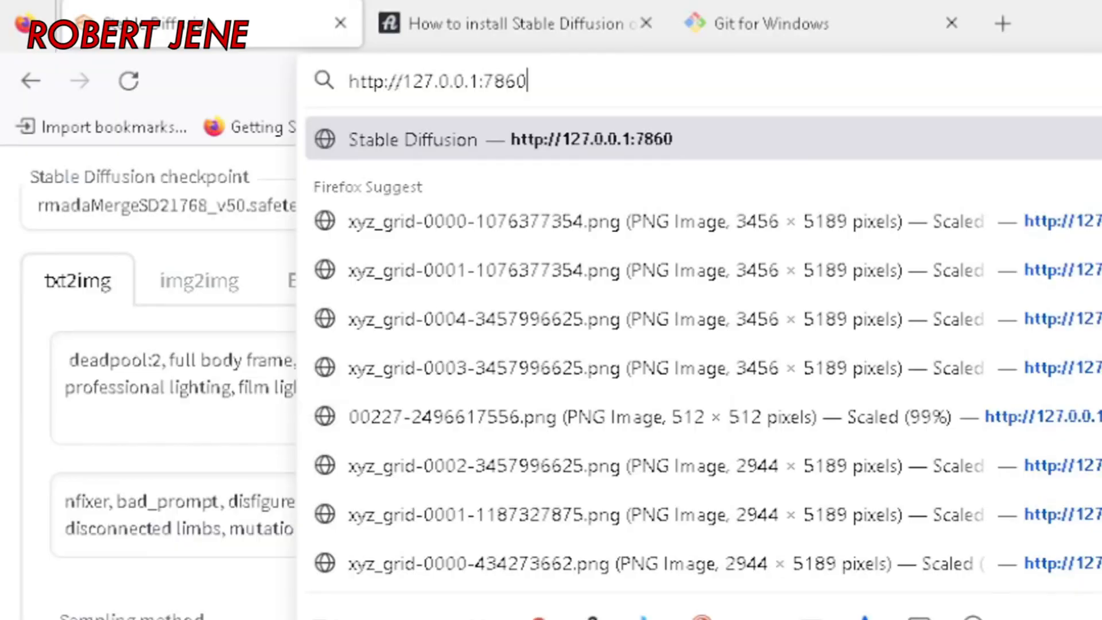
pyautogui.hotkey('ctrl', 'z')
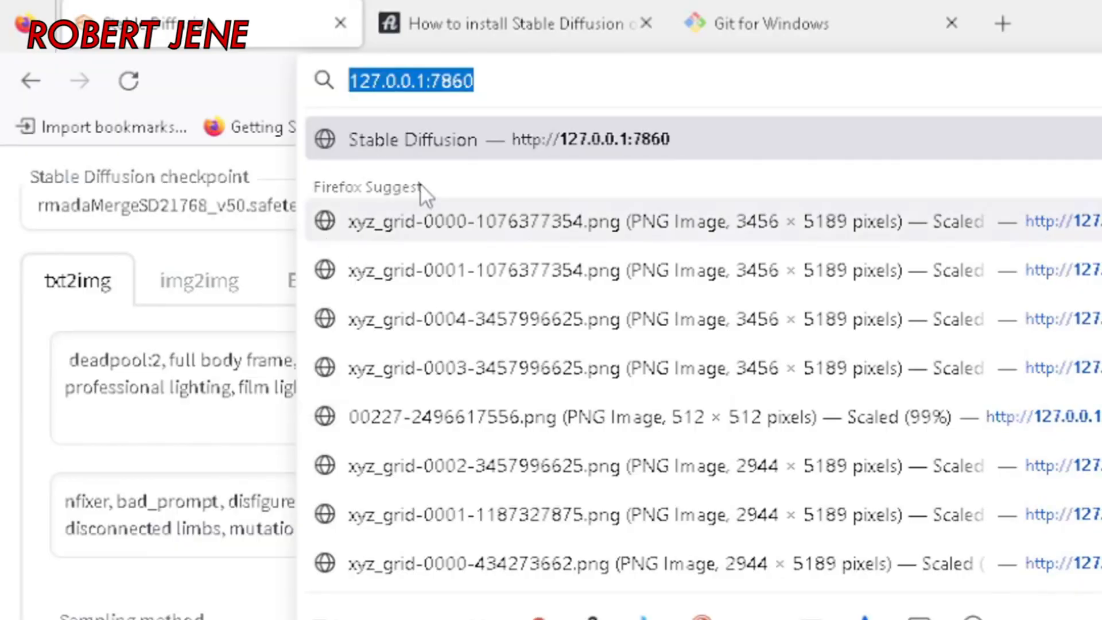
pyautogui.press('Escape')
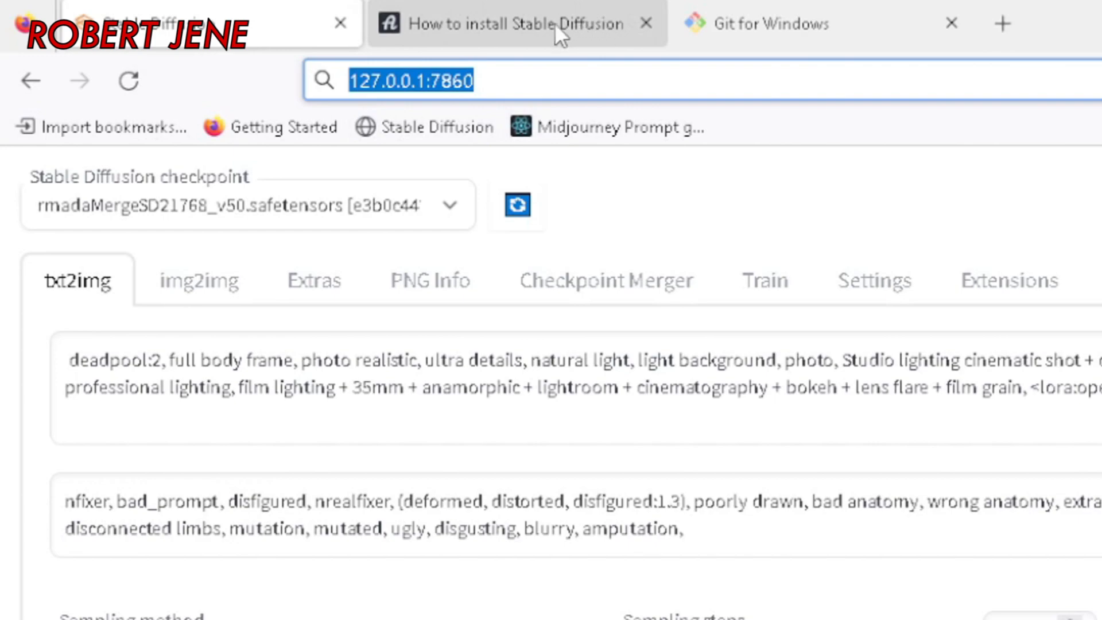
# Bookmark the gitforwindows.org page as "Git for Windows" in the Bookmarks Toolbar and toggle that toolbar's visibility, leaving it shown.
pyautogui.click(770, 23)
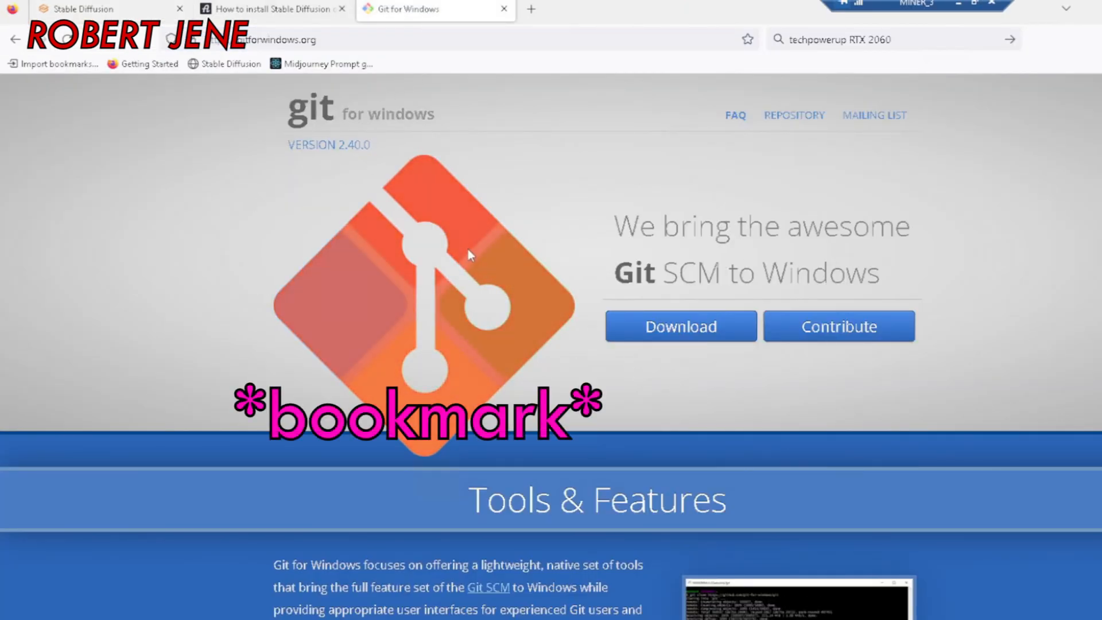
pyautogui.hotkey('ctrl', 'd')
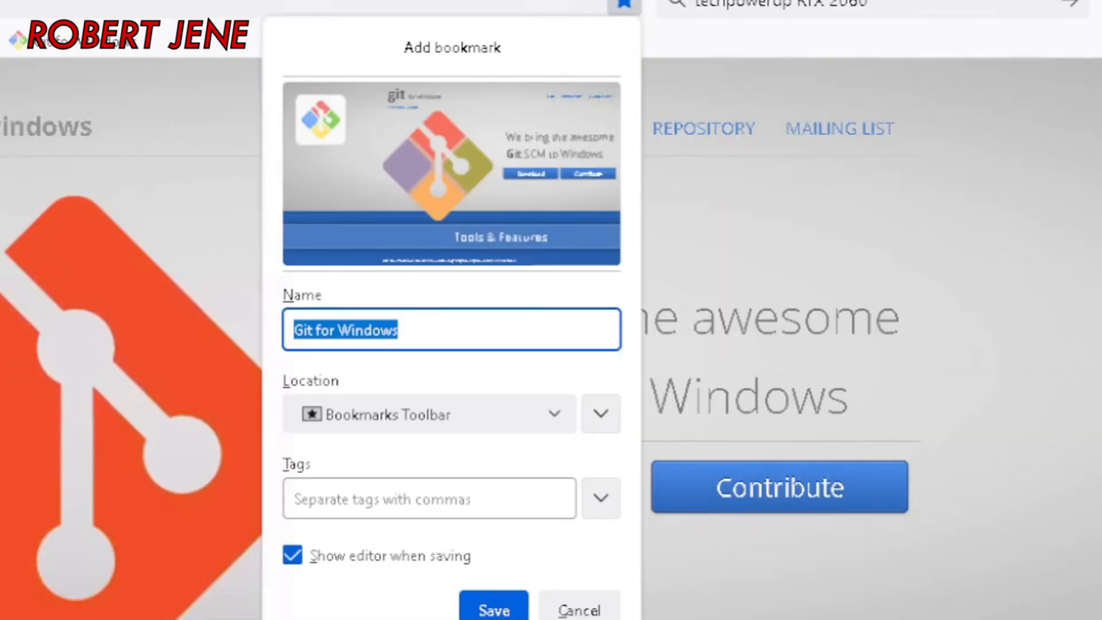
pyautogui.moveTo(399, 330); pyautogui.dragTo(293, 330)
pyautogui.click(507, 612)
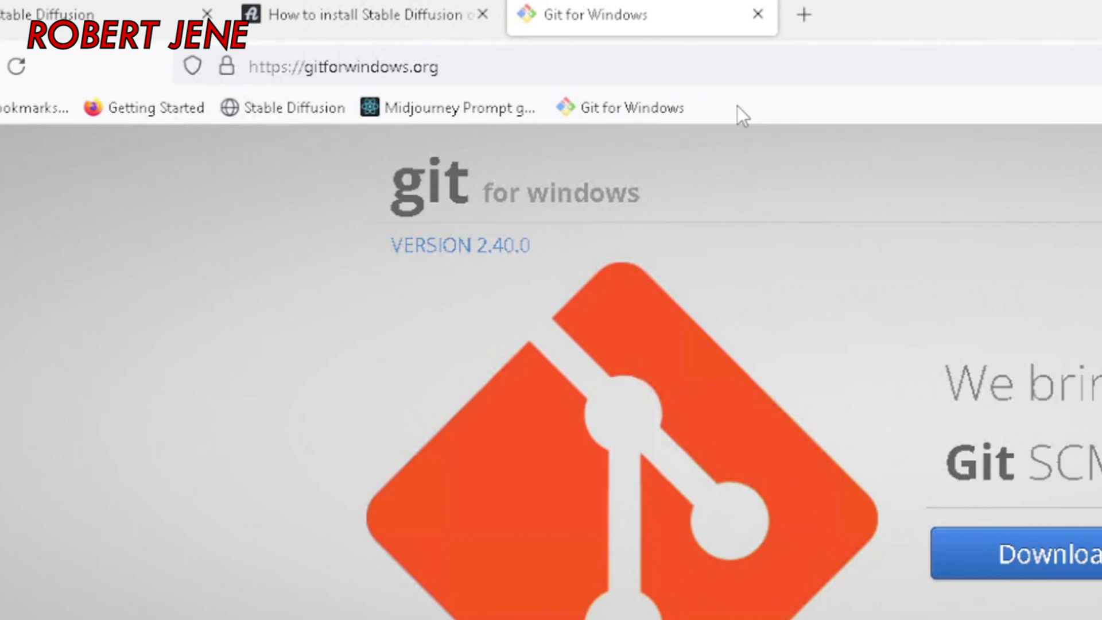
pyautogui.hotkey('ctrl', 'shift', 'b')
pyautogui.hotkey('ctrl', 'shift', 'b')
pyautogui.hotkey('ctrl', 'shift', 'b')
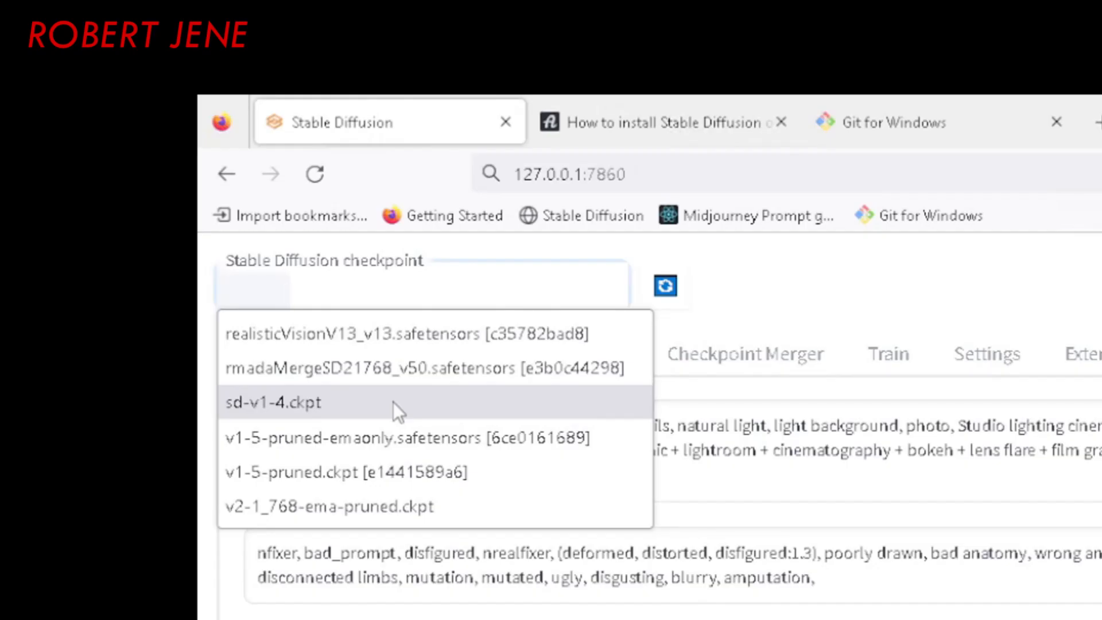
# Generate the Deadpool images with the sd-v1-4.ckpt checkpoint and view the results enlarged.
pyautogui.click(267, 407)
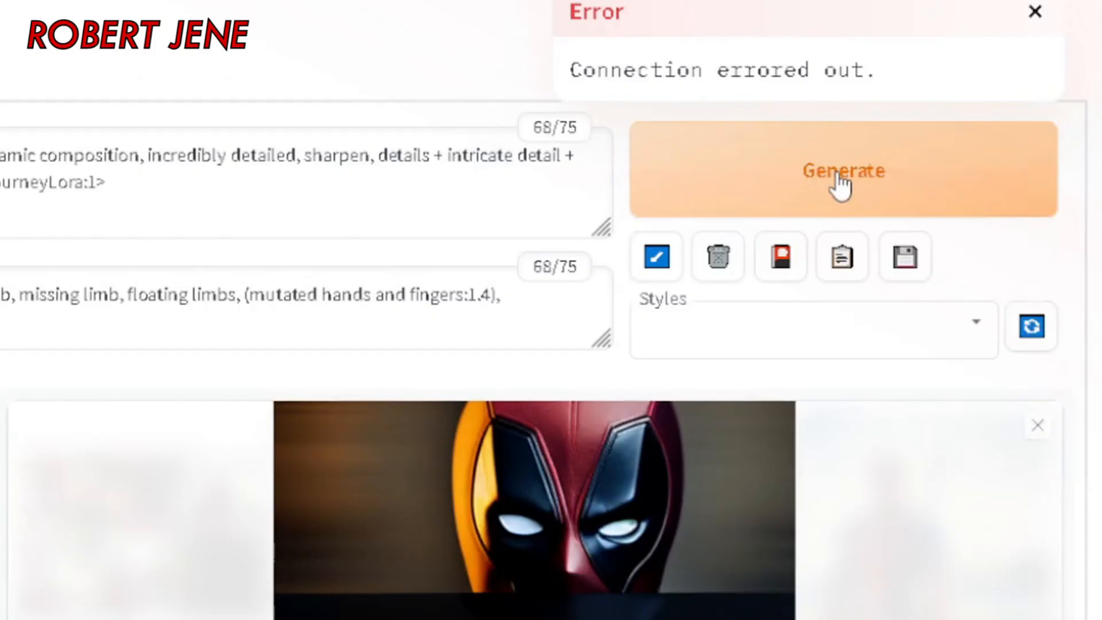
pyautogui.click(1035, 11)
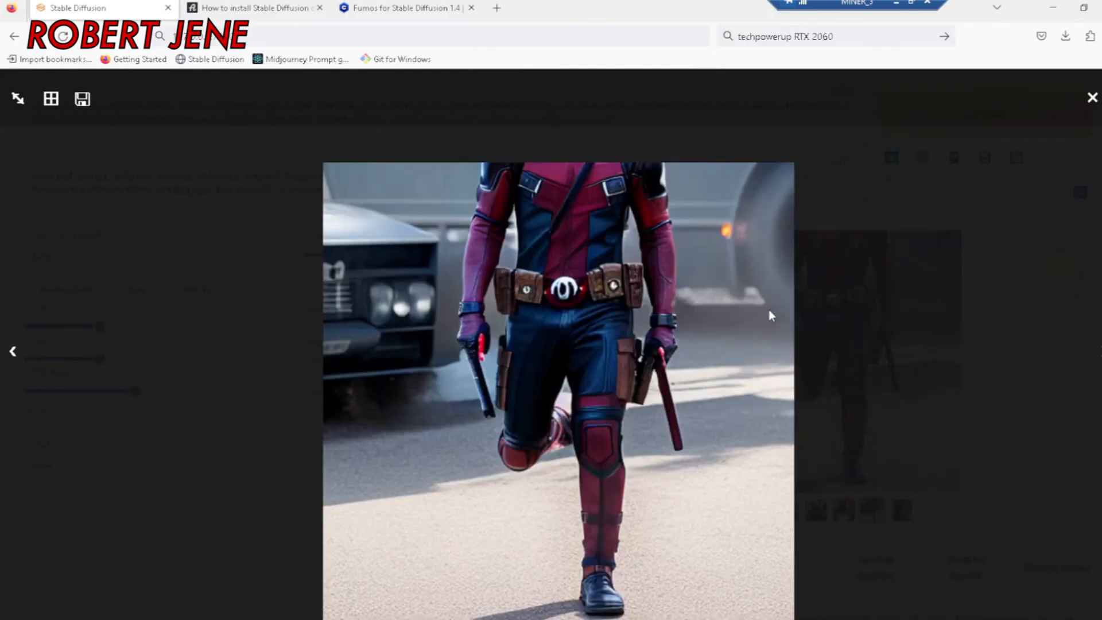
pyautogui.press('Right')
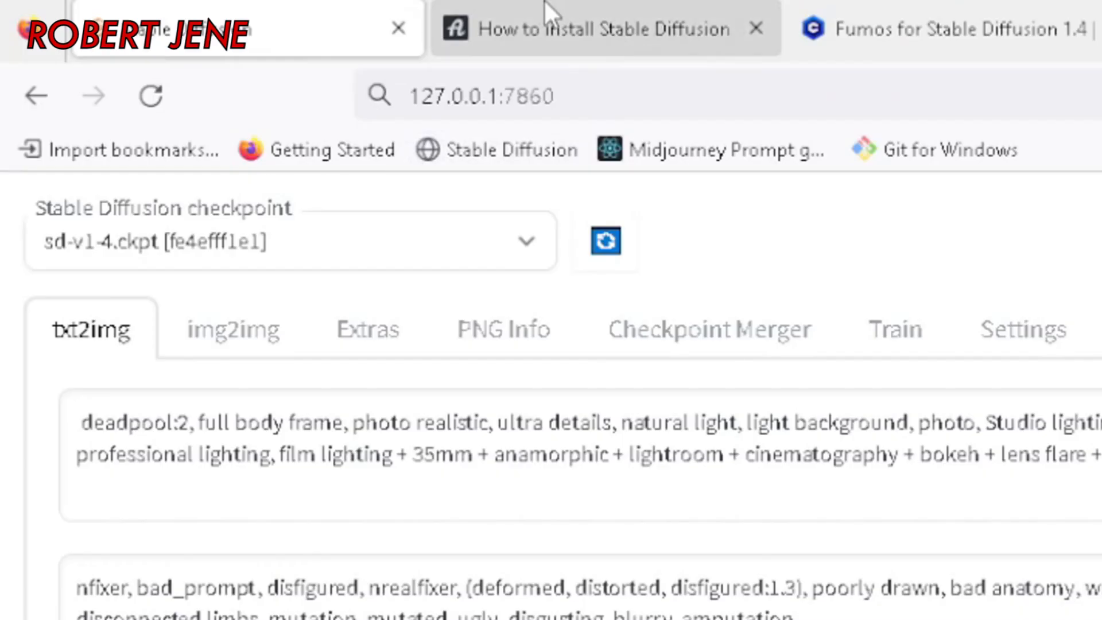
# Browse the example images on the Civitai page "Fumos for Stable Diffusion 1.4" in the enlarged gallery view.
pyautogui.click(241, 4)
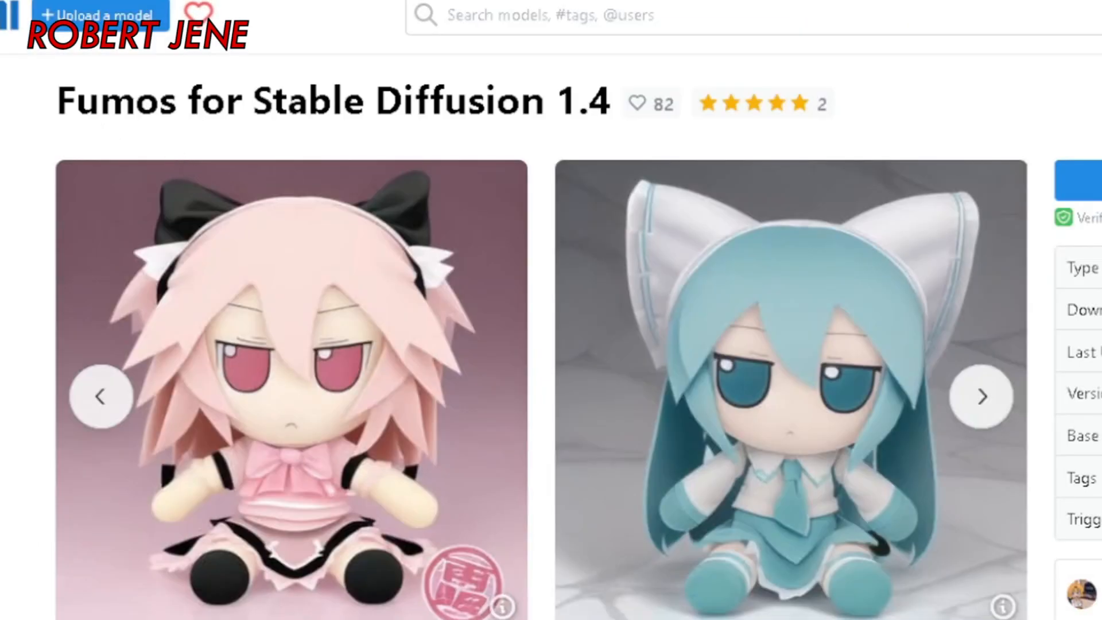
pyautogui.moveTo(76, 101); pyautogui.dragTo(160, 101)
pyautogui.scroll(-8, 552, 328)
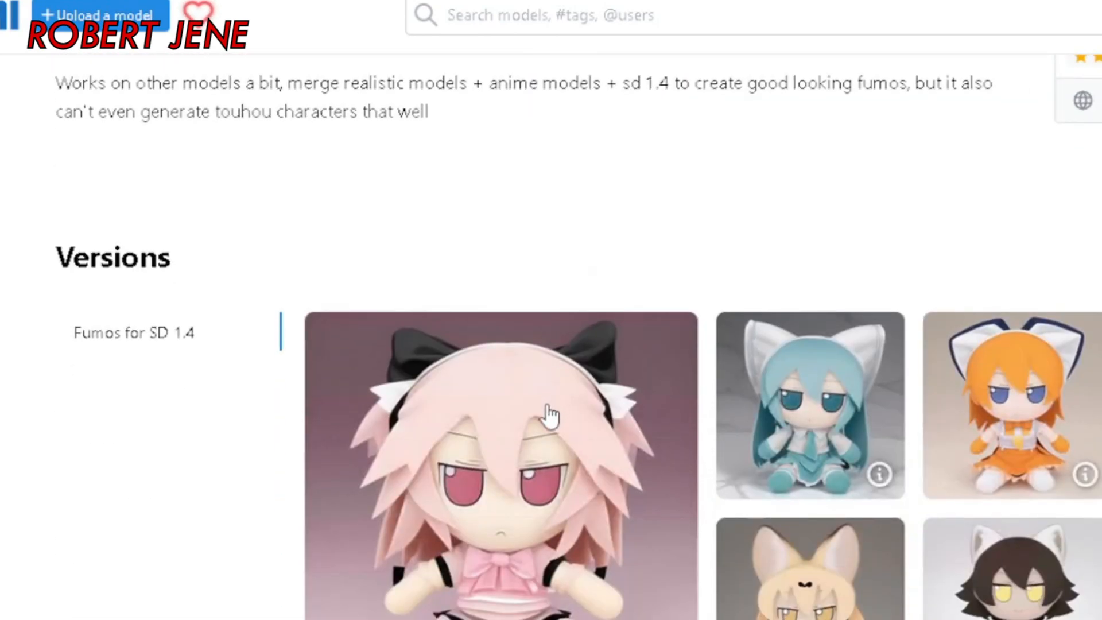
pyautogui.click(551, 417)
pyautogui.press('Right')
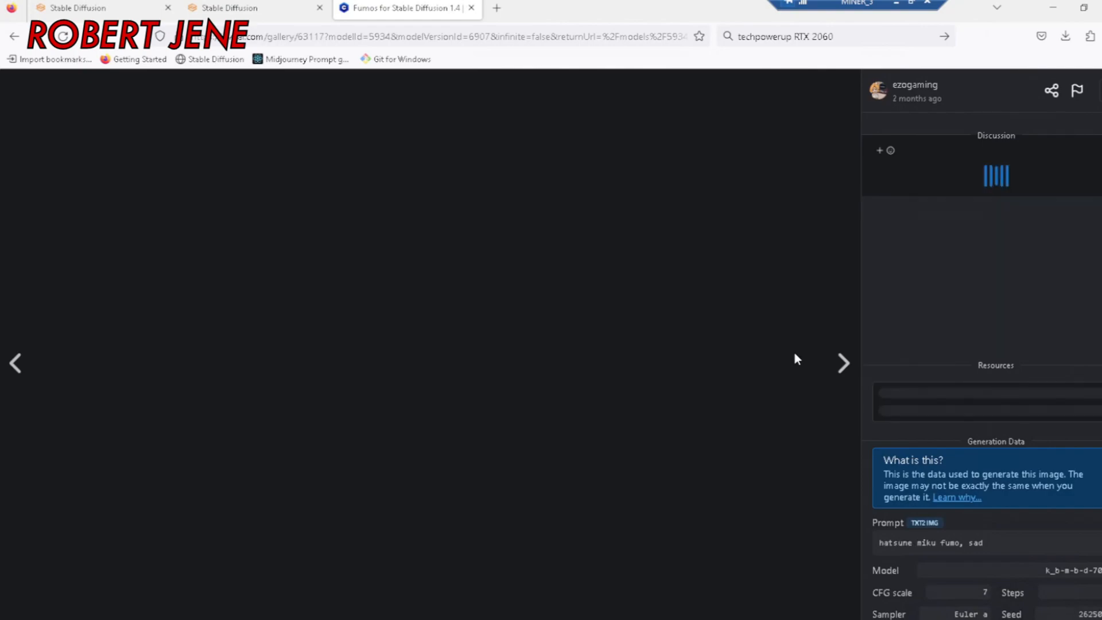
pyautogui.press('Right')
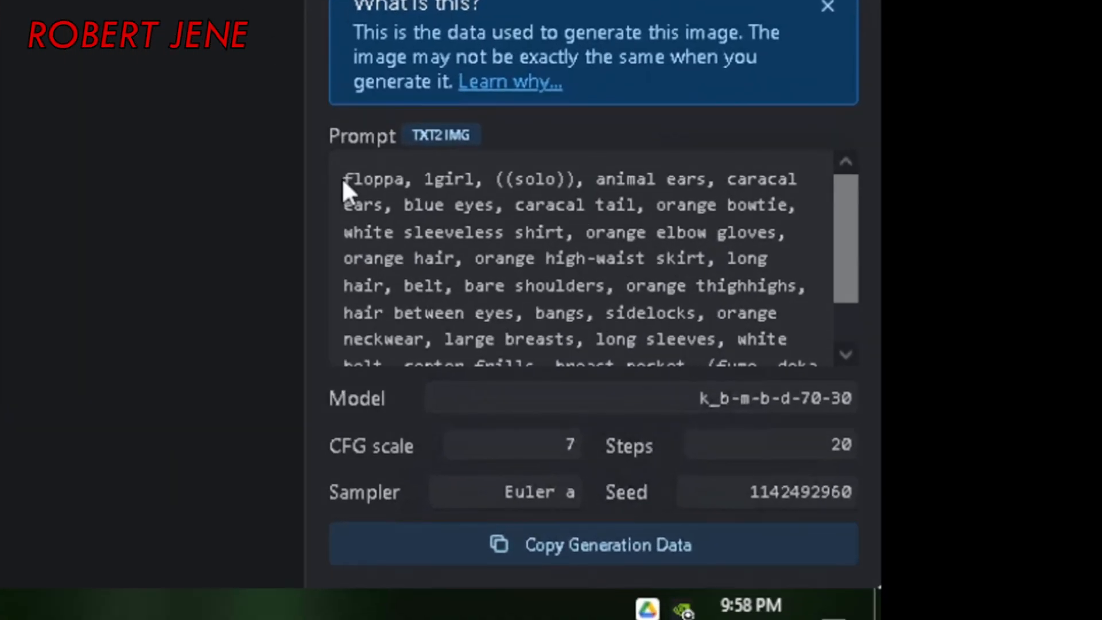
# Select the floppa example image's full prompt and check its model and steps in the generation data.
pyautogui.moveTo(342, 178); pyautogui.dragTo(413, 347)
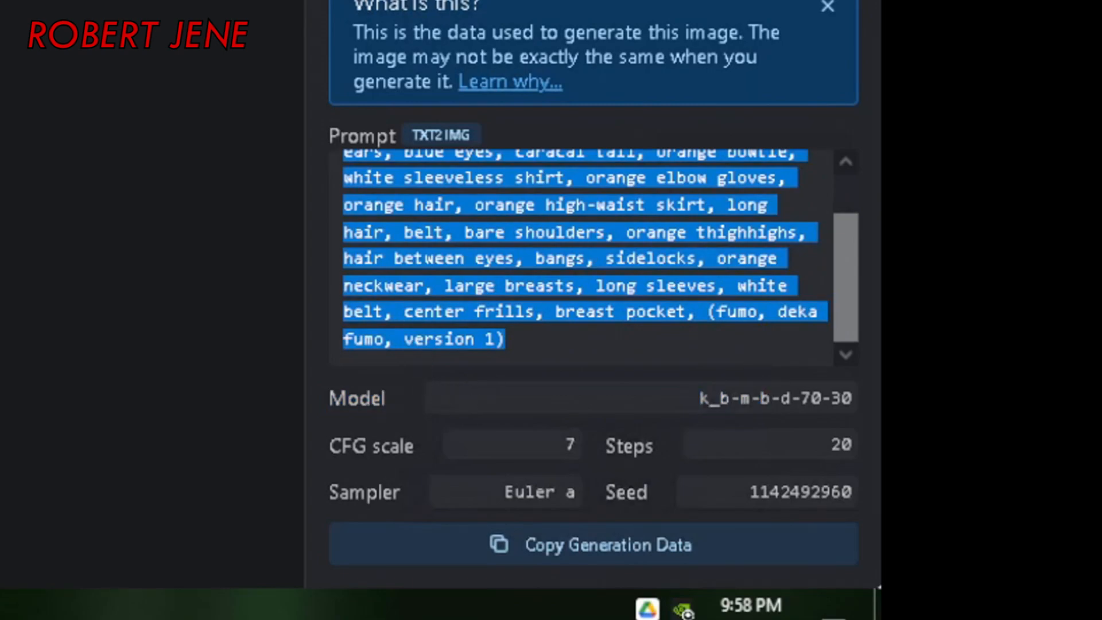
pyautogui.moveTo(697, 397); pyautogui.dragTo(851, 407)
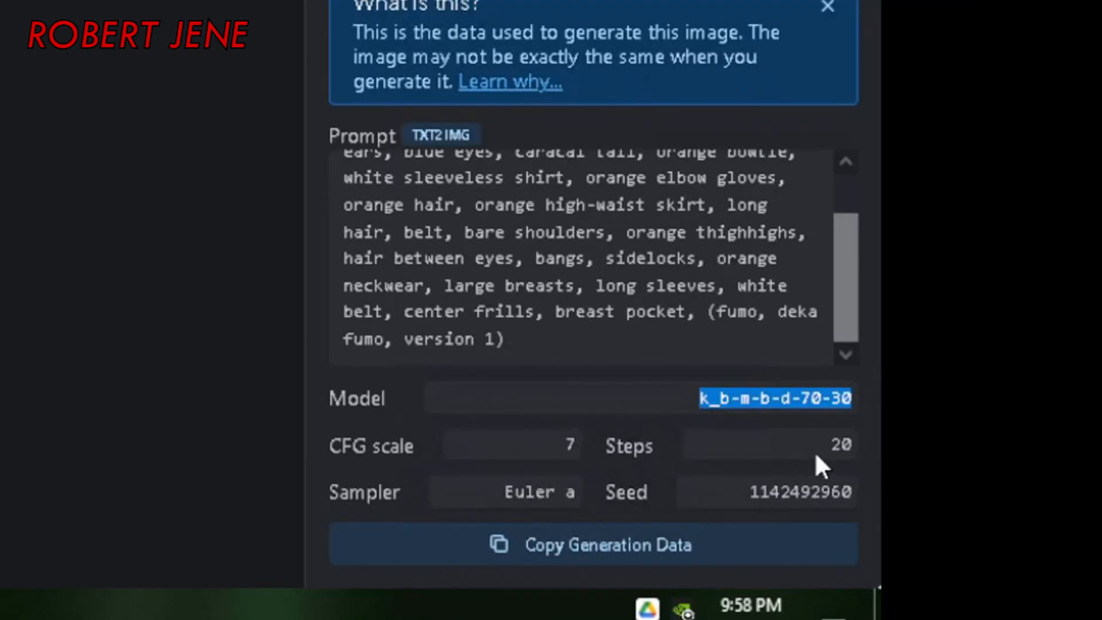
pyautogui.moveTo(816, 457); pyautogui.dragTo(874, 454)
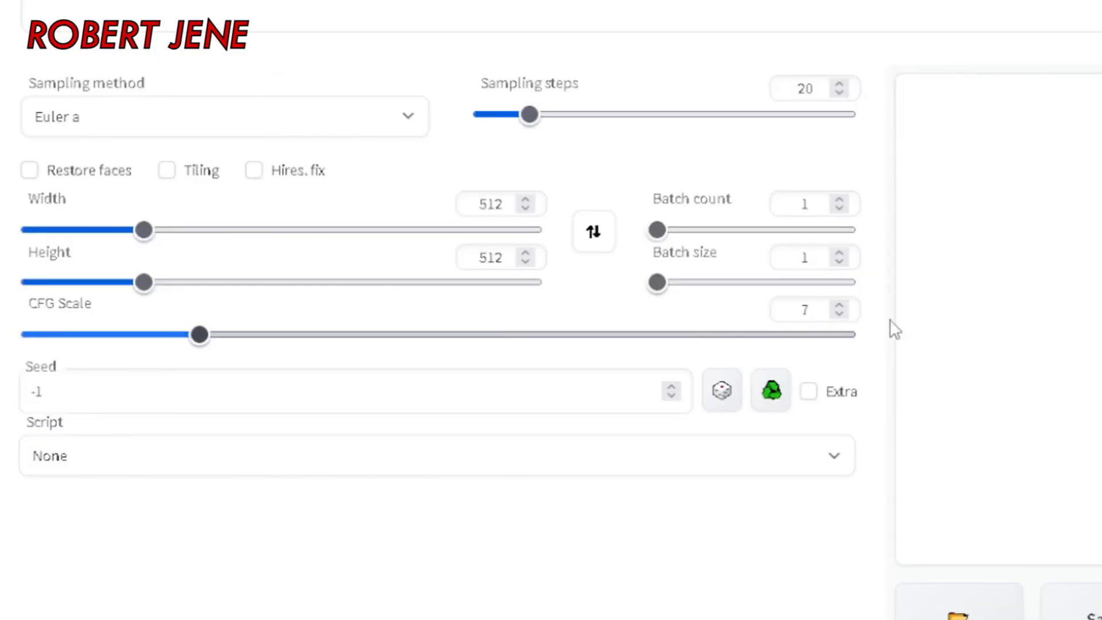
# Enter the copied floppa fumo prompt in txt2img and generate an image with 20 sampling steps and CFG scale 7.
pyautogui.doubleClick(805, 310)
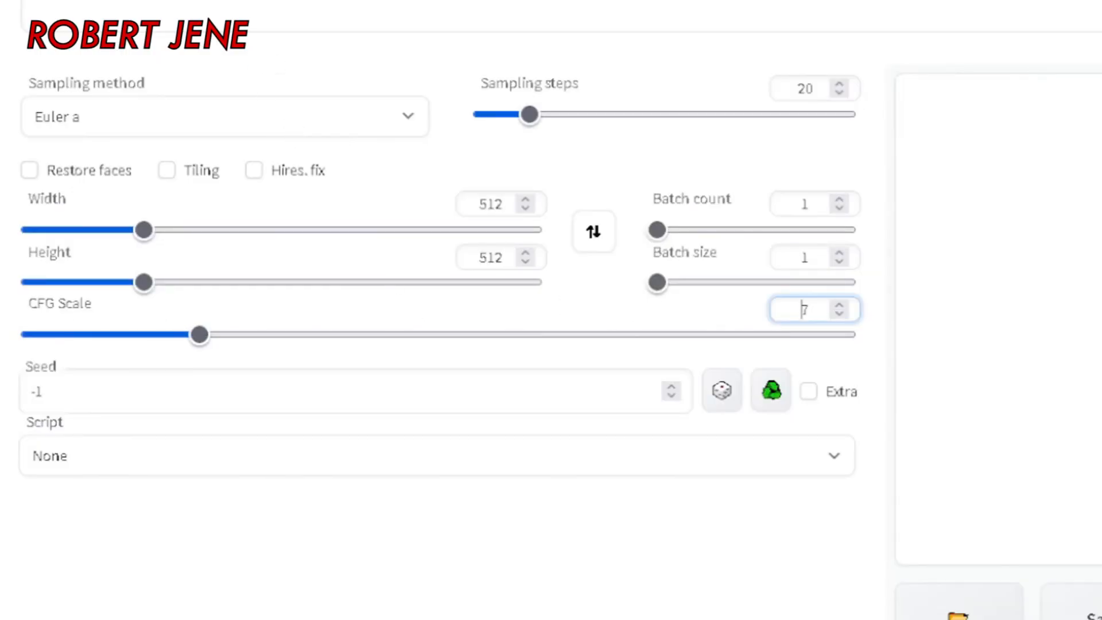
pyautogui.doubleClick(805, 88)
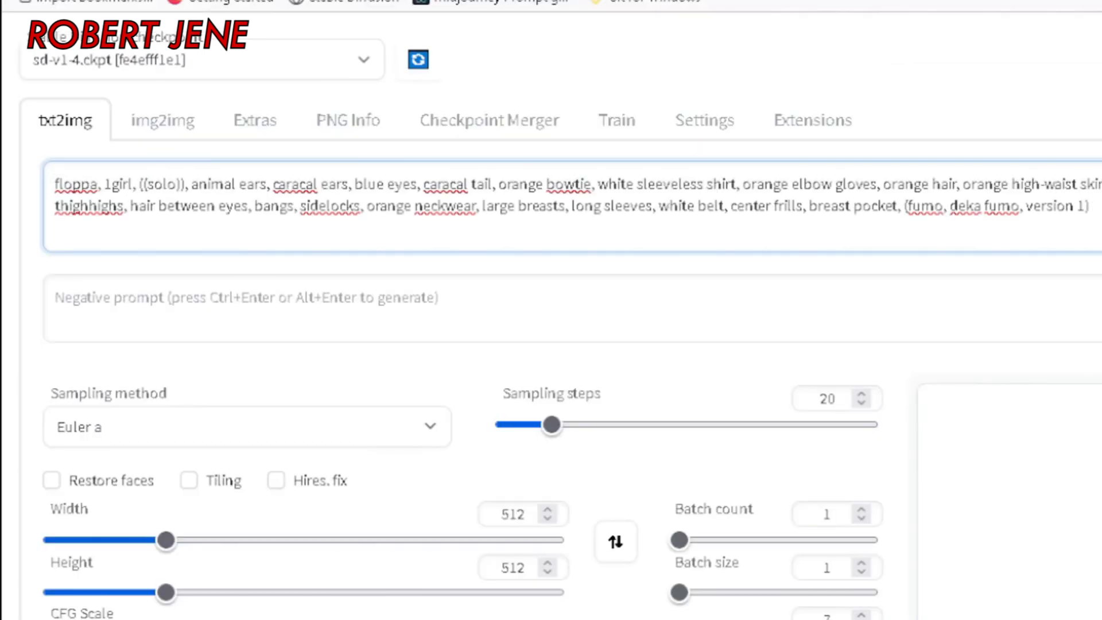
pyautogui.click(879, 142)
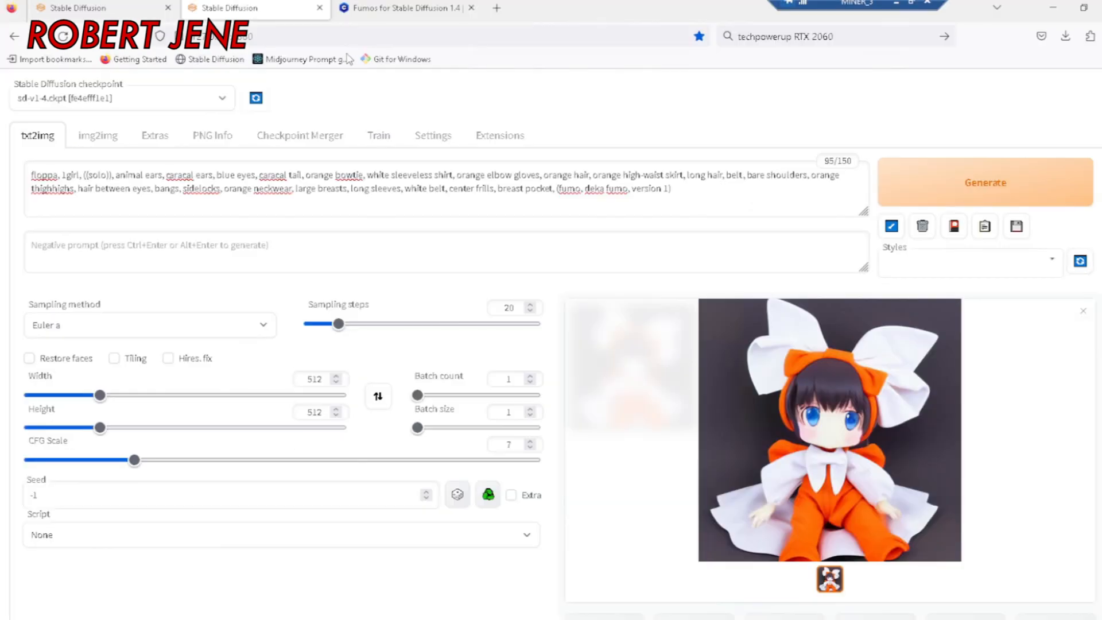
# Check the seed in the floppa example image's generation data on Civitai.
pyautogui.click(399, 8)
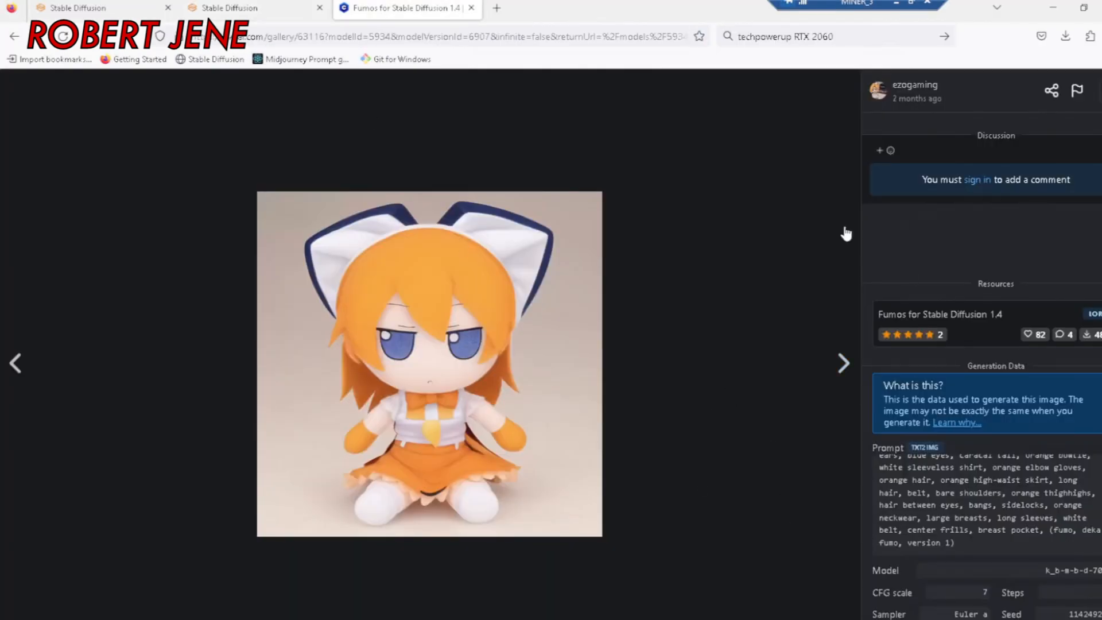
pyautogui.click(229, 7)
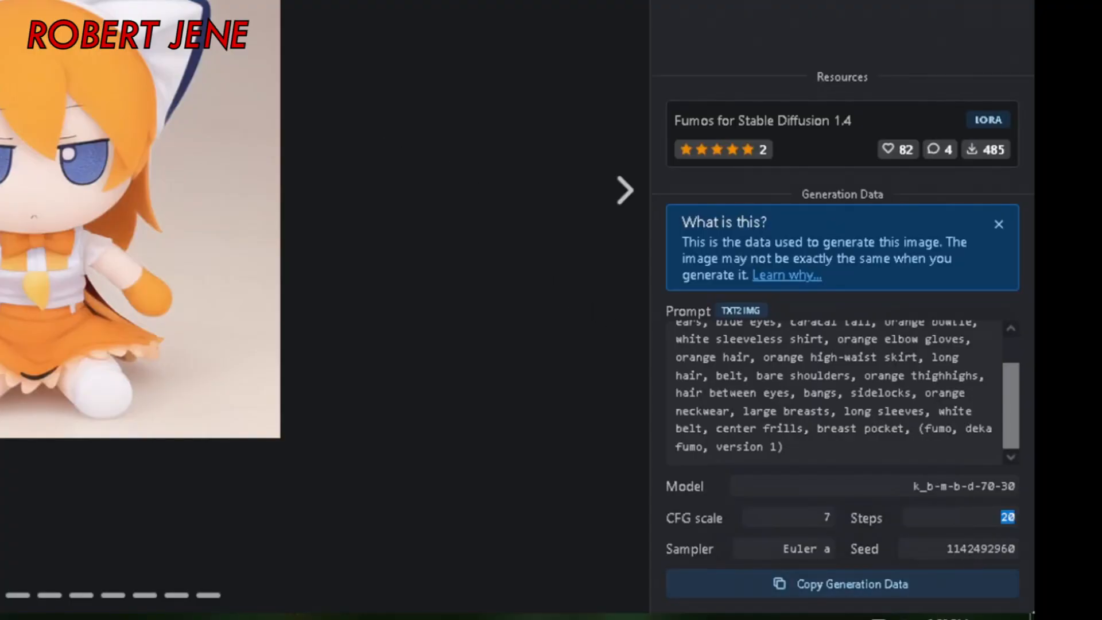
pyautogui.doubleClick(970, 549)
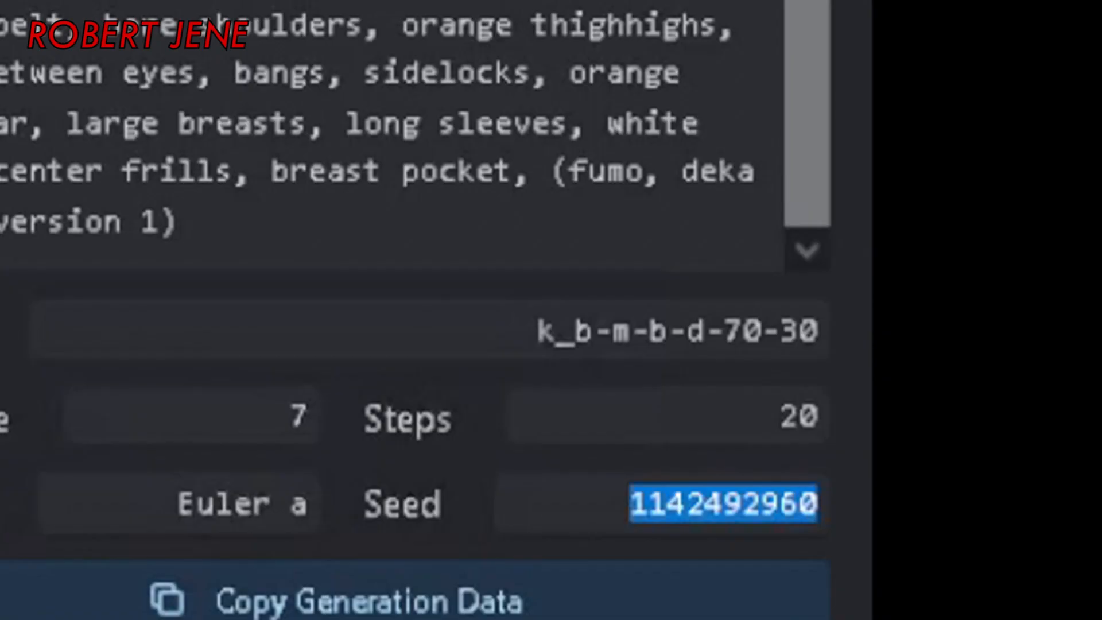
# Copy the model name k_b-m-b-d-70-30 from the generation data and search Civitai for it.
pyautogui.click(566, 356)
pyautogui.moveTo(535, 342); pyautogui.dragTo(817, 362)
pyautogui.hotkey('ctrl', 'c')
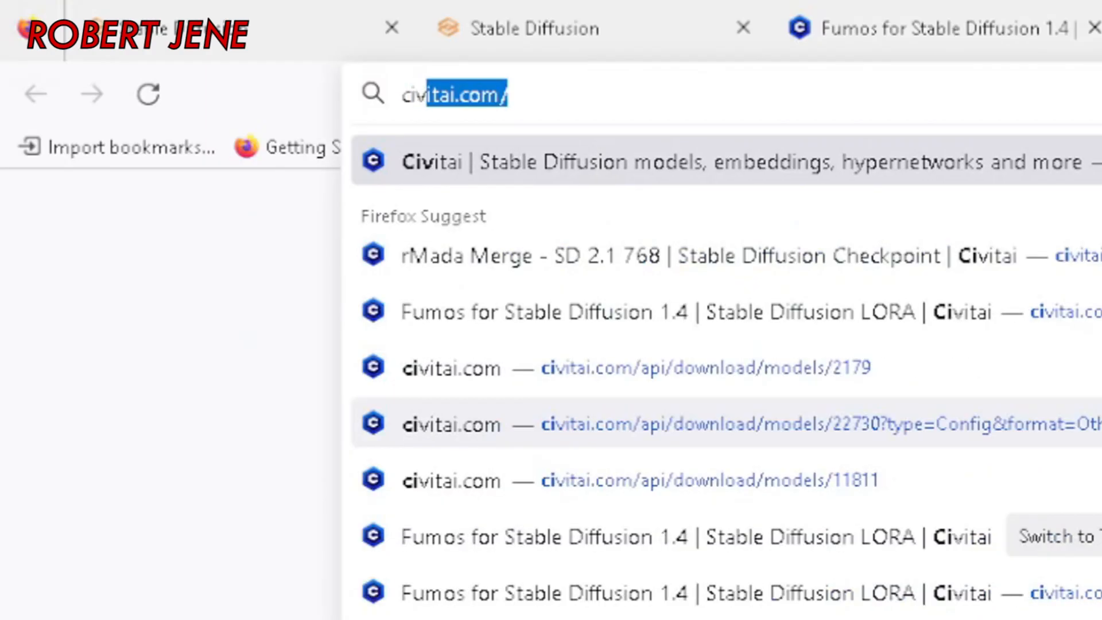
pyautogui.press('Return')
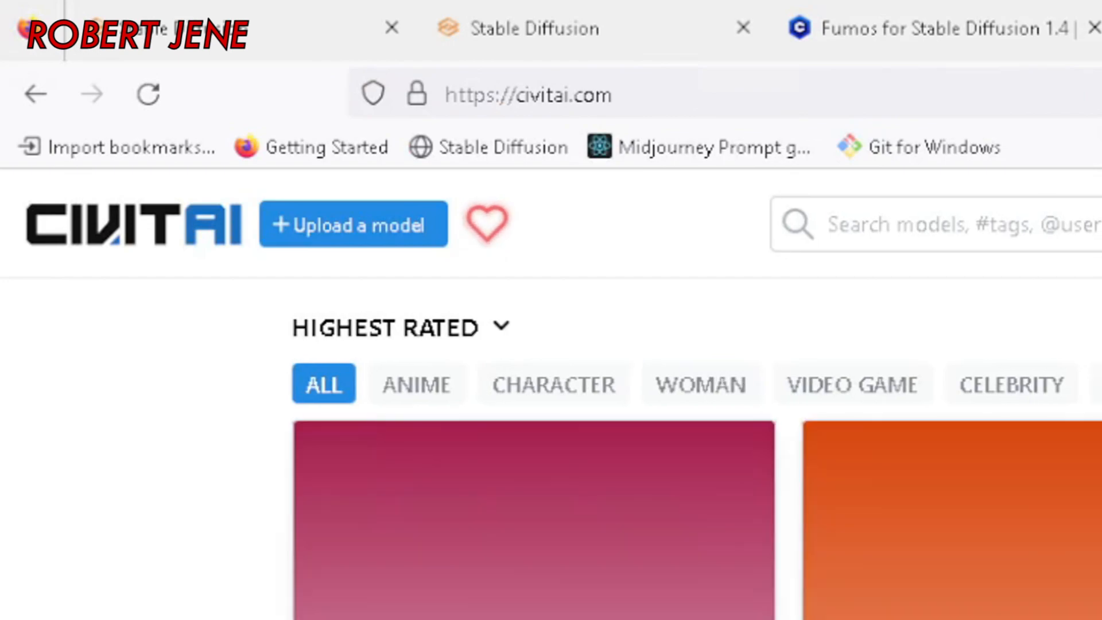
pyautogui.click(935, 224)
pyautogui.hotkey('ctrl', 'v')
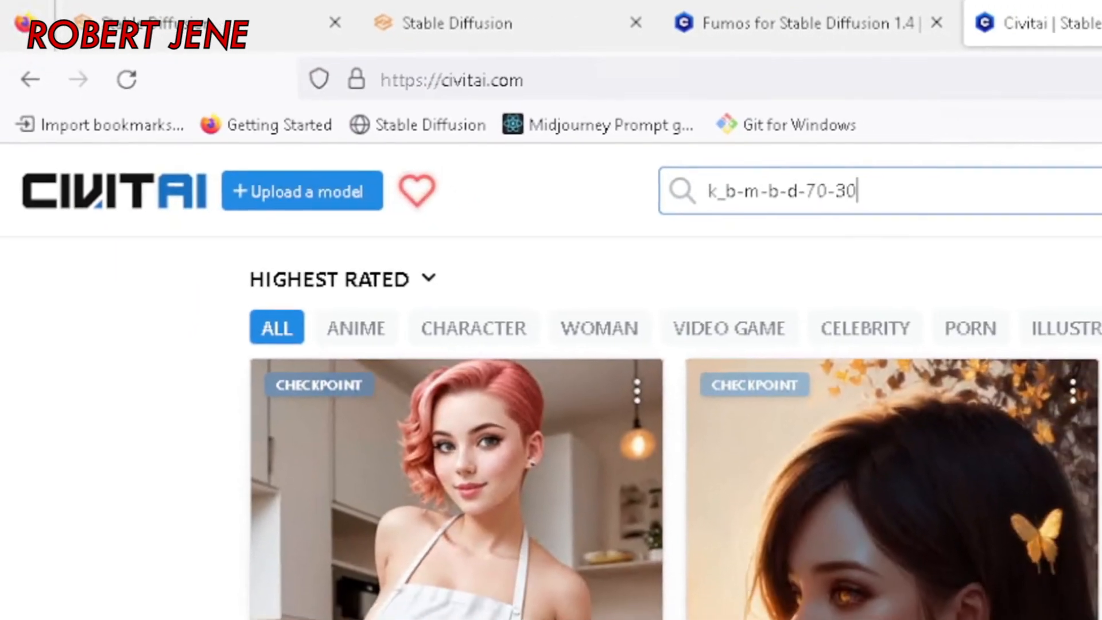
pyautogui.press('Return')
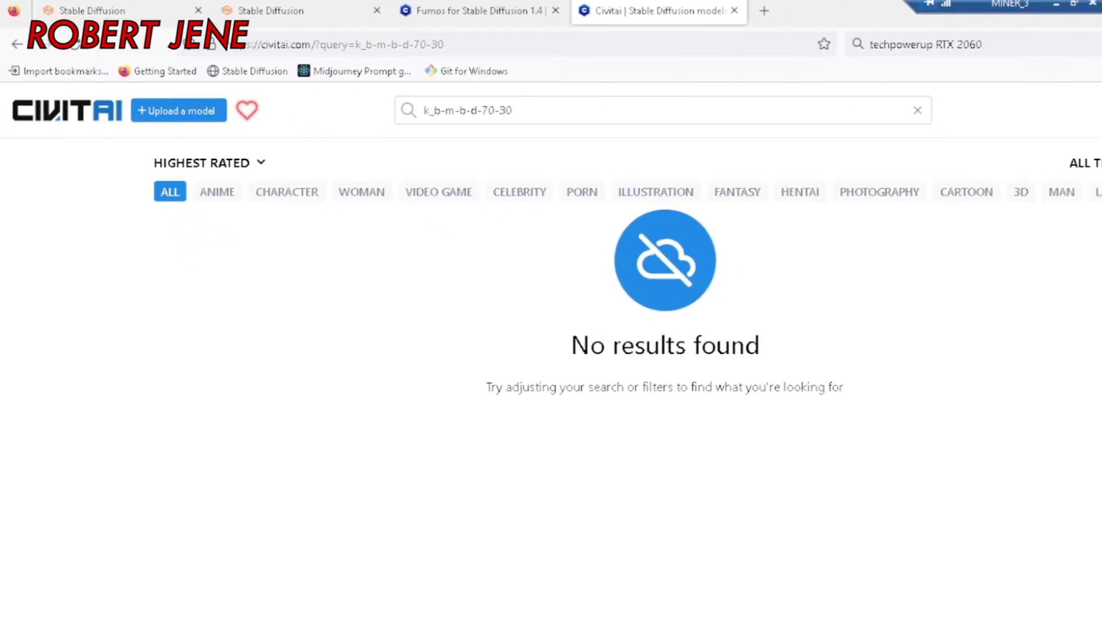
# Search the web for "k_b-m-b-d-70-30 stable diffusion model".
pyautogui.click(547, 44)
pyautogui.write('stable diff')
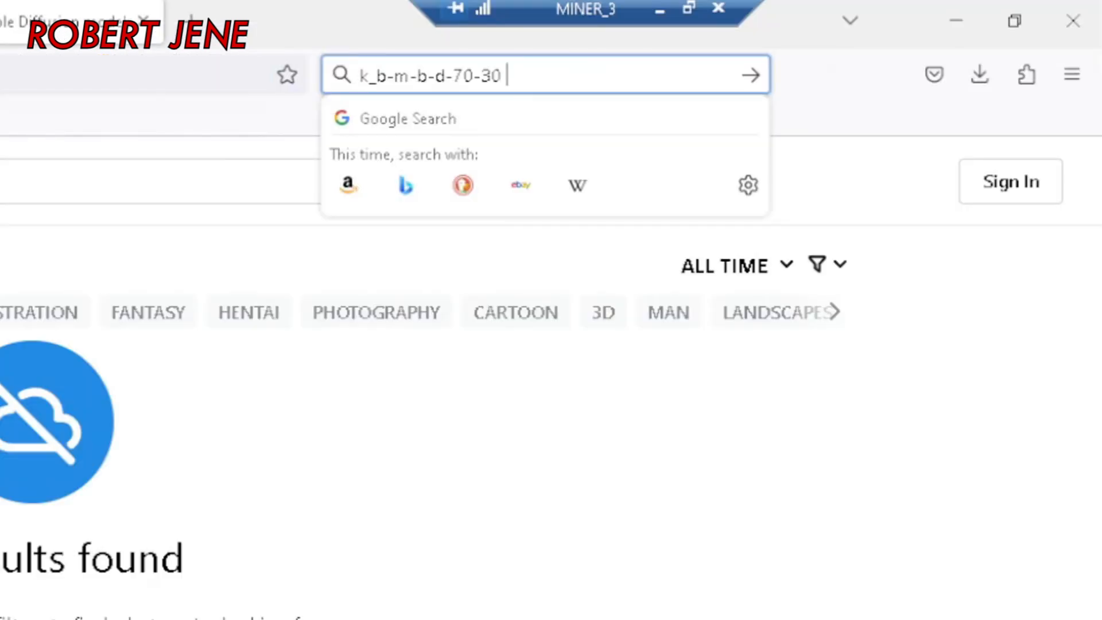
pyautogui.write('usion model')
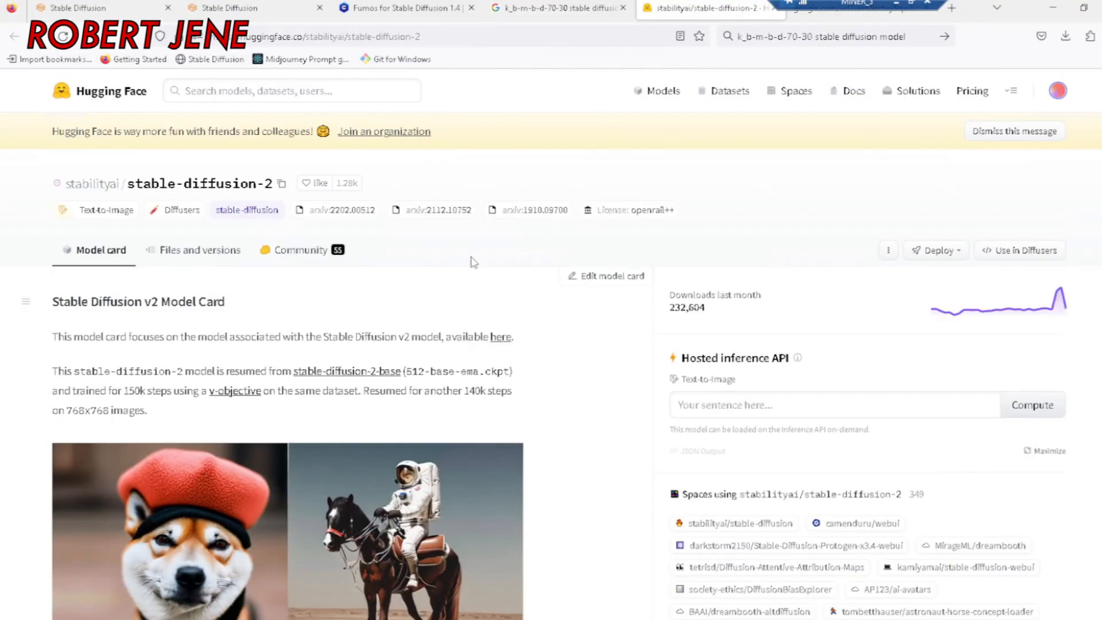
# Read the stabilityai/stable-diffusion-2 model card on Hugging Face, including the line on downloading 768-v-ema.ckpt.
pyautogui.scroll(-8, 561, 298)
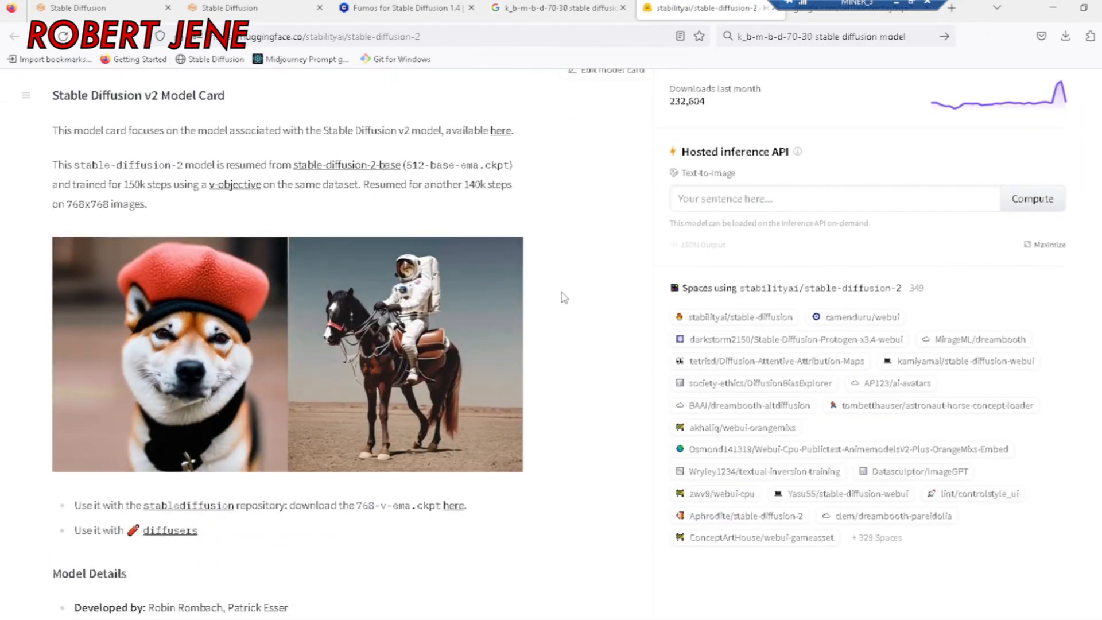
pyautogui.scroll(8, 561, 303)
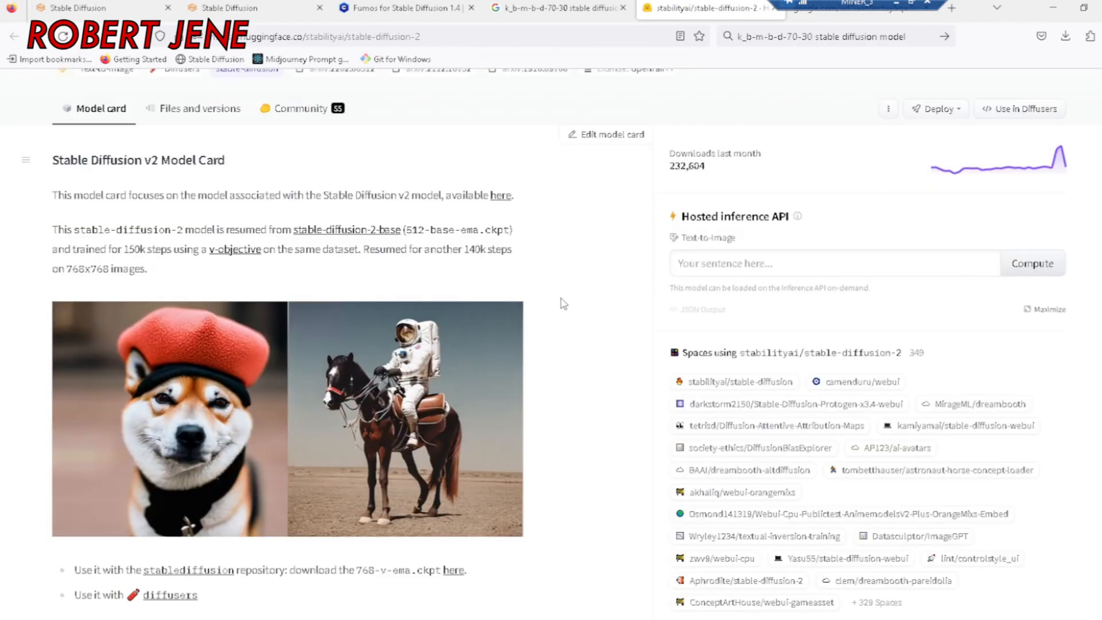
pyautogui.scroll(-4, 561, 303)
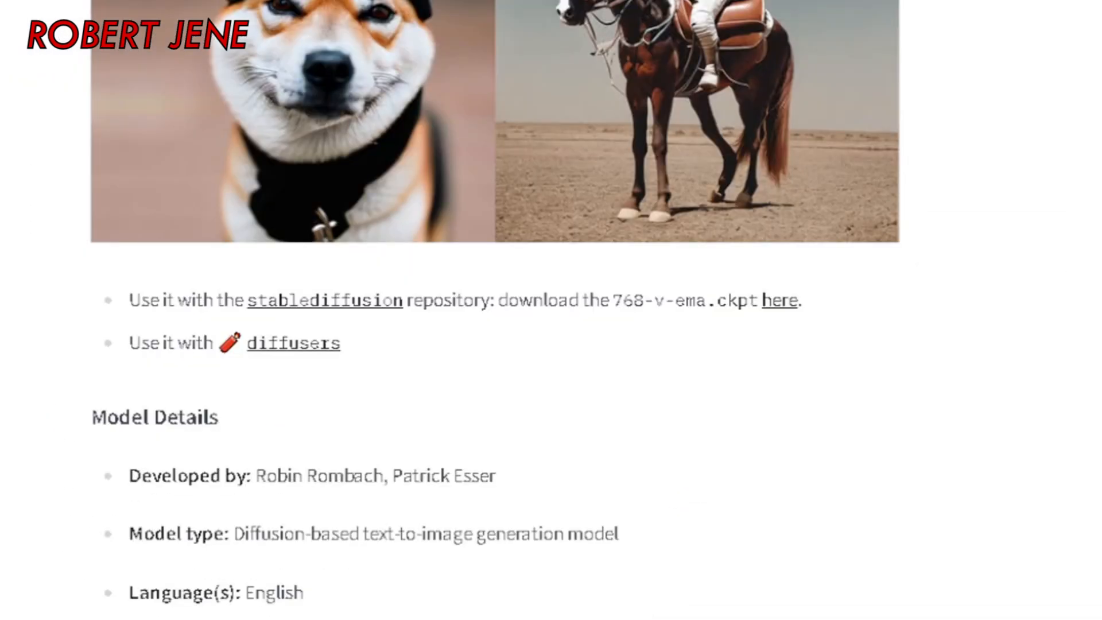
pyautogui.moveTo(548, 300); pyautogui.dragTo(610, 300)
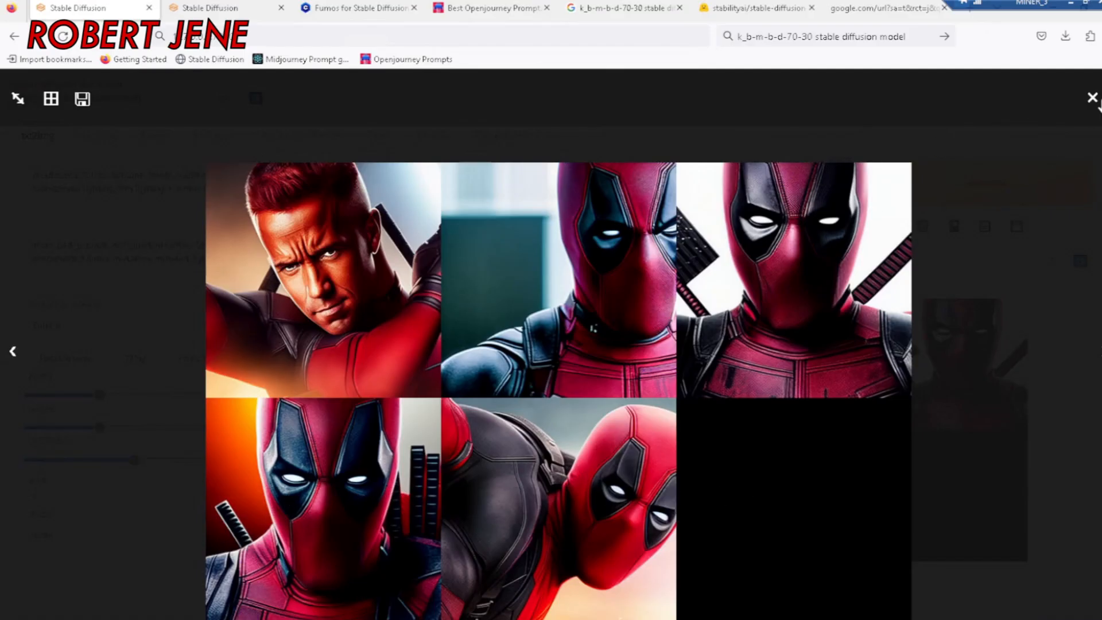
# Add "portrait" to the negative prompt of the Deadpool full body frame prompt and generate a batch of 5 images.
pyautogui.click(1092, 98)
pyautogui.moveTo(134, 292); pyautogui.dragTo(231, 291)
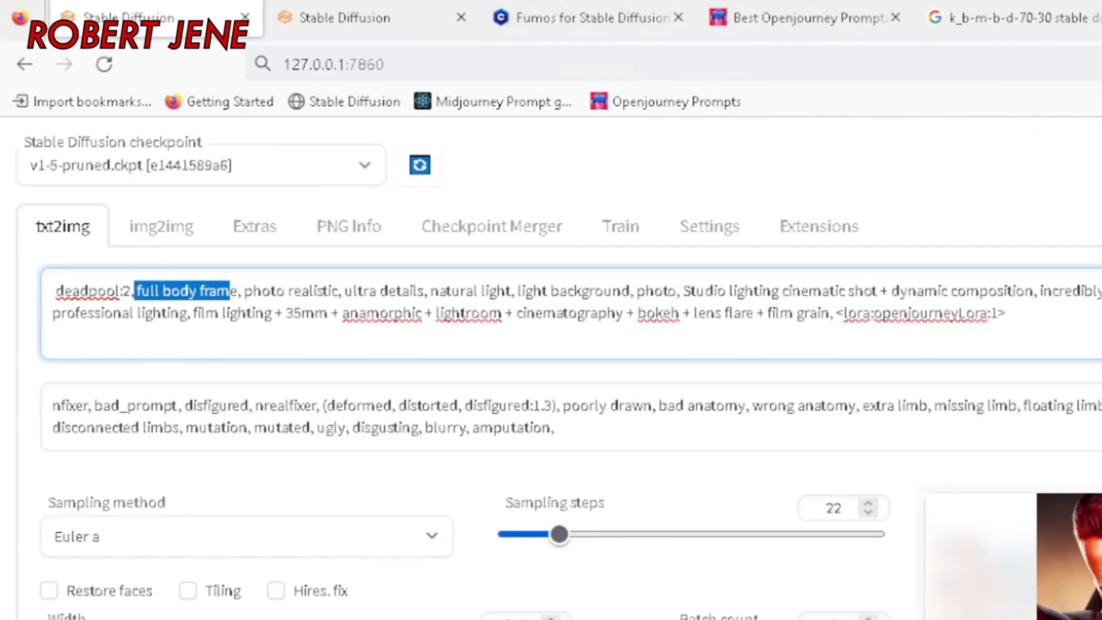
pyautogui.click(555, 428)
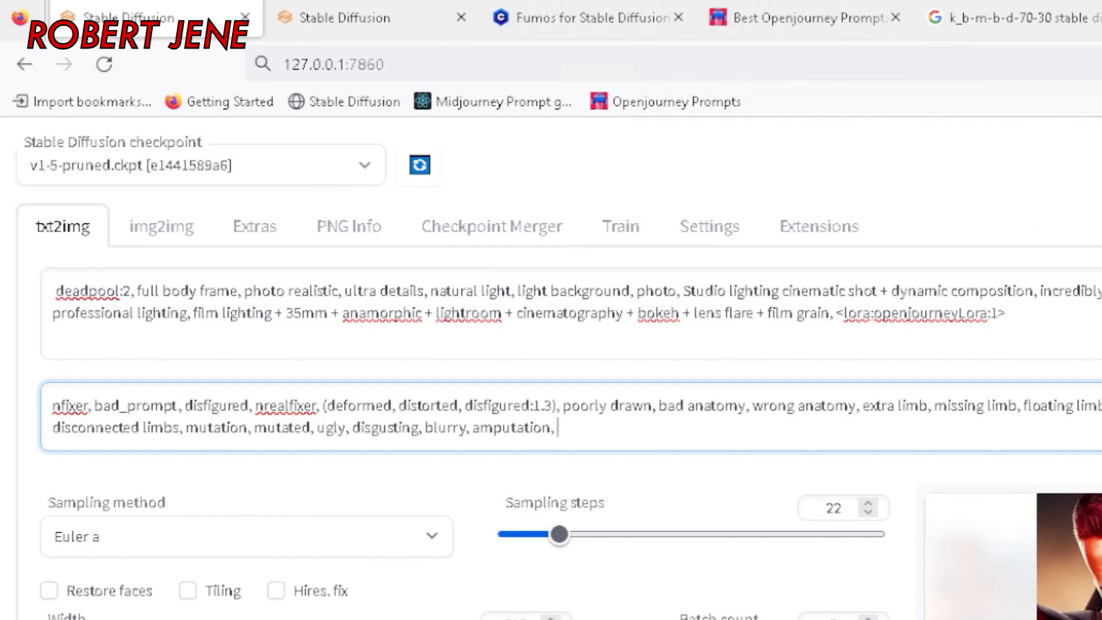
pyautogui.write('ortrait')
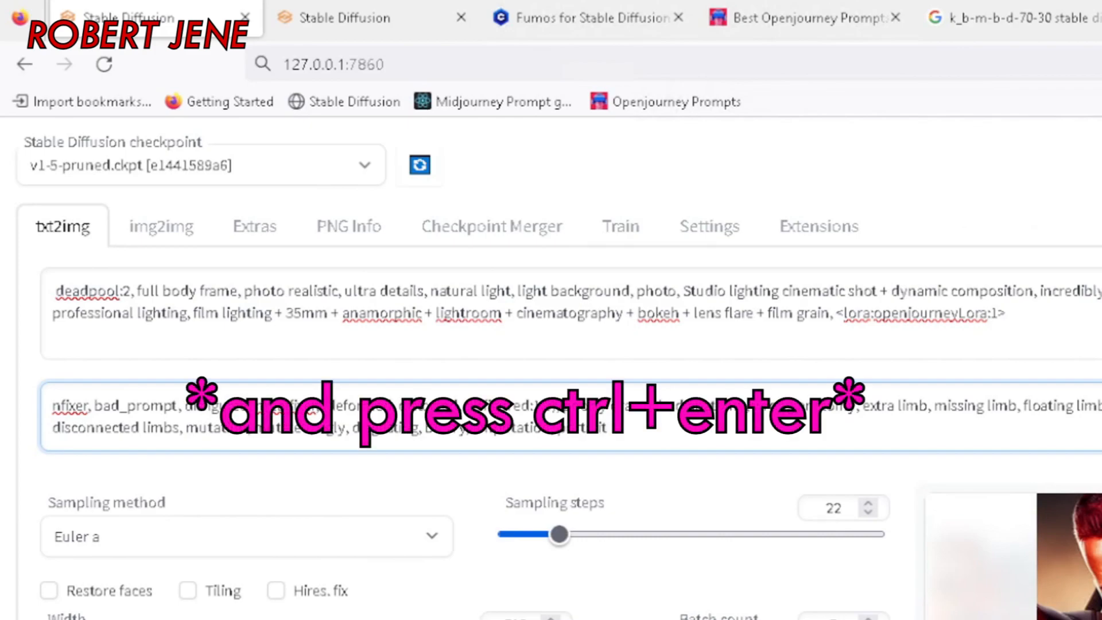
pyautogui.hotkey('ctrl', 'Return')
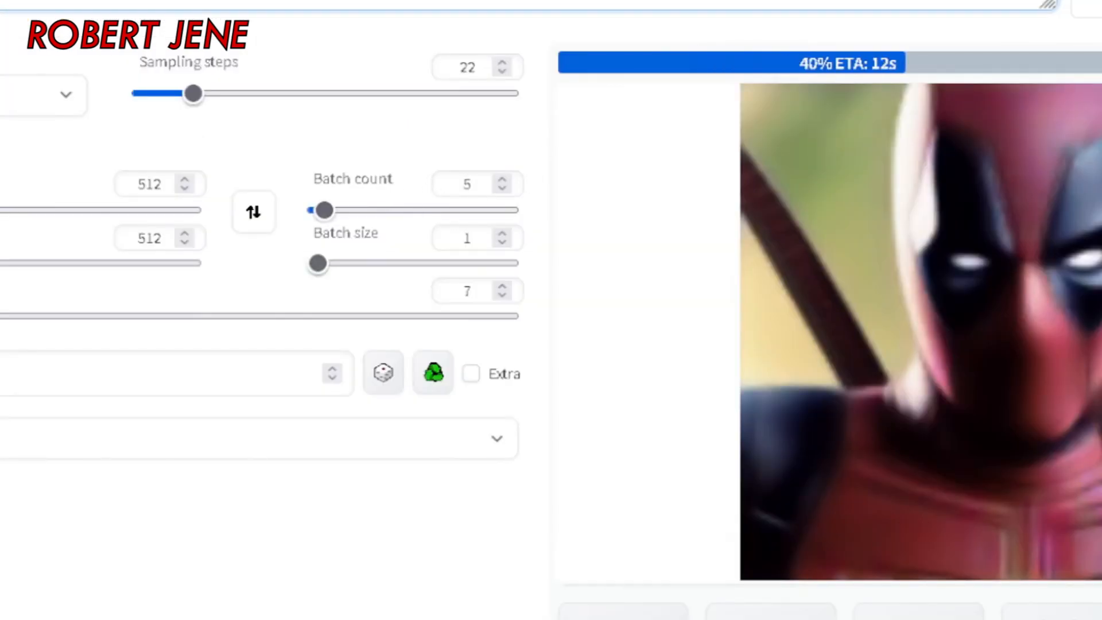
pyautogui.doubleClick(467, 183)
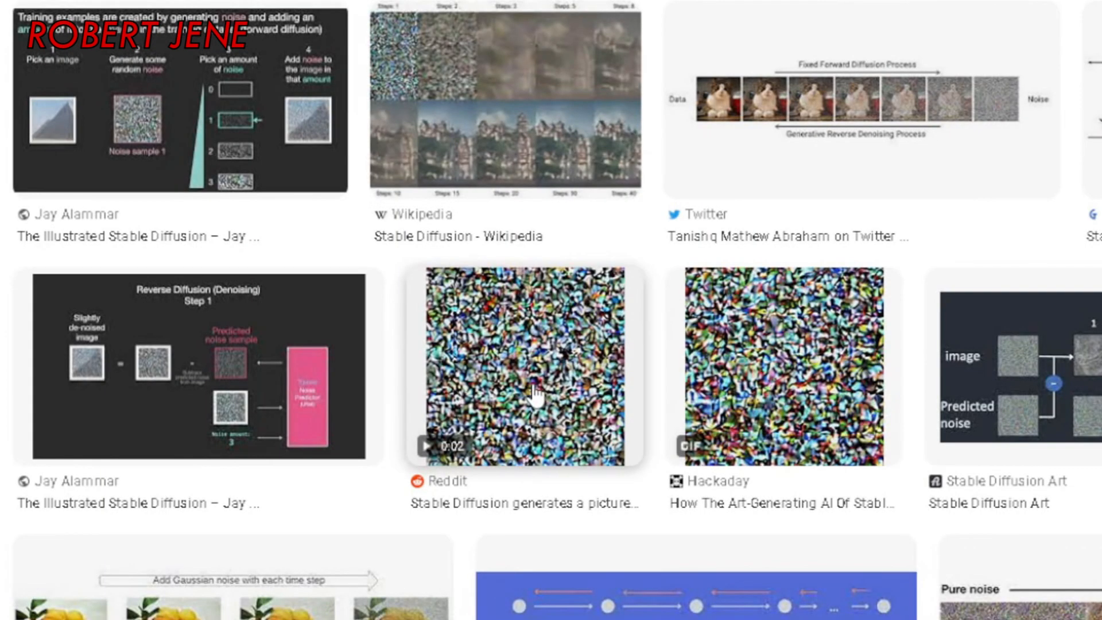
# View the Reddit noise image enlarged in the image search results for stable diffusion noise.
pyautogui.click(534, 395)
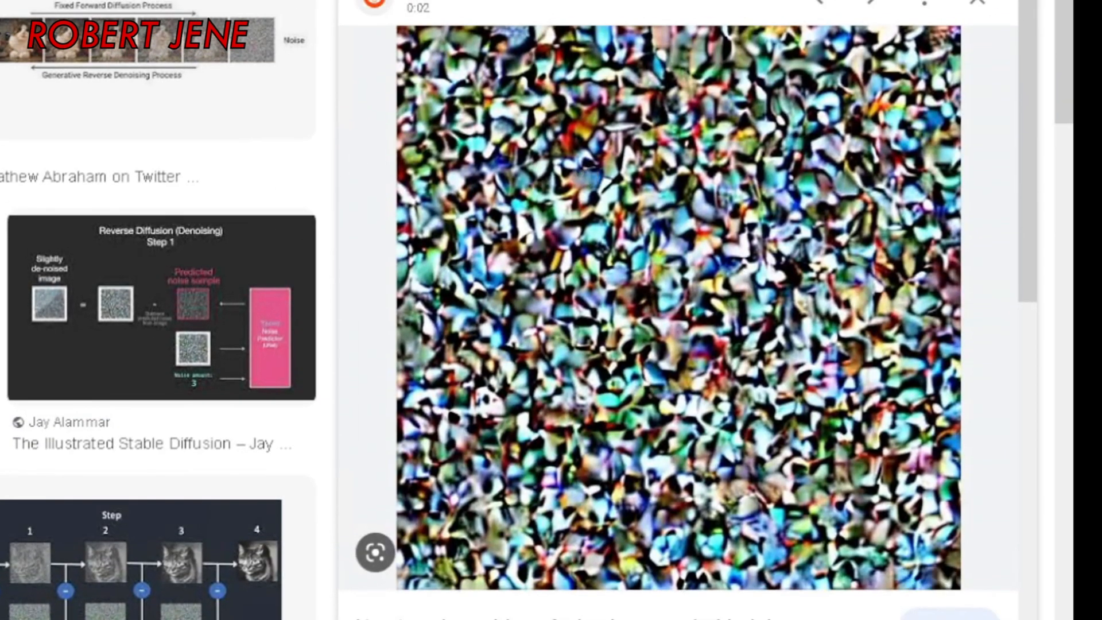
pyautogui.click(2, 453)
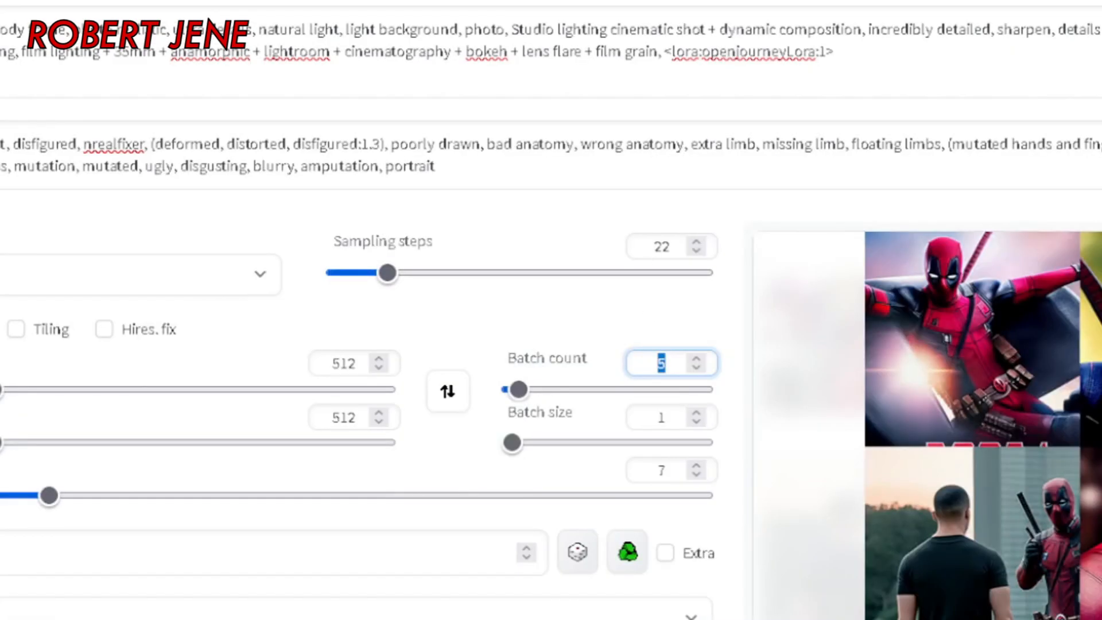
# Set the sampling steps to 30 and view the generated Deadpool images enlarged.
pyautogui.doubleClick(662, 247)
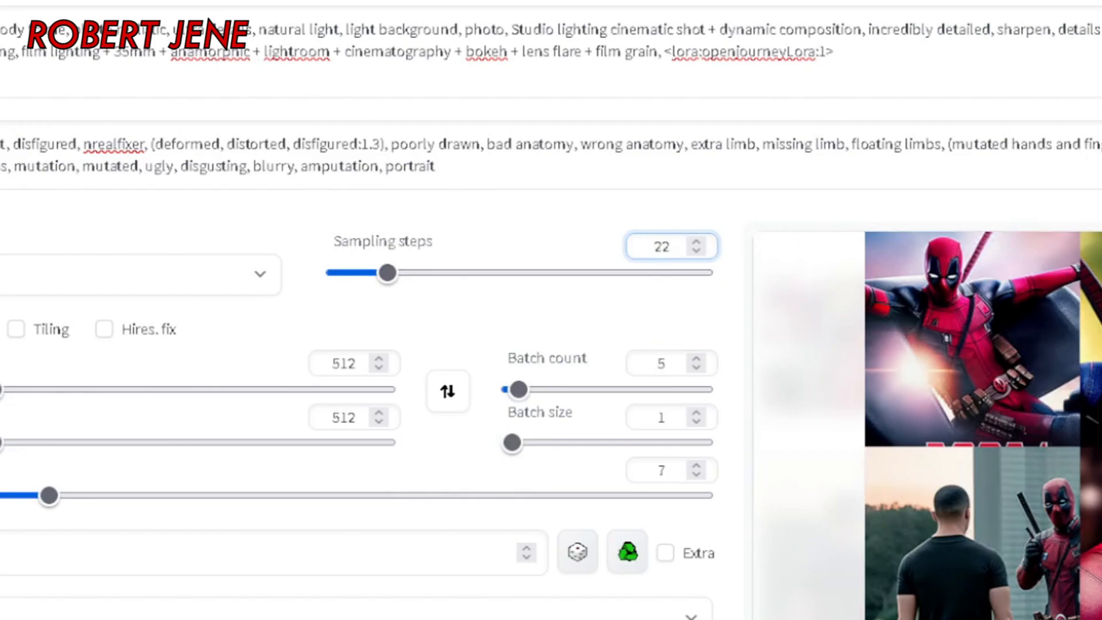
pyautogui.write('30')
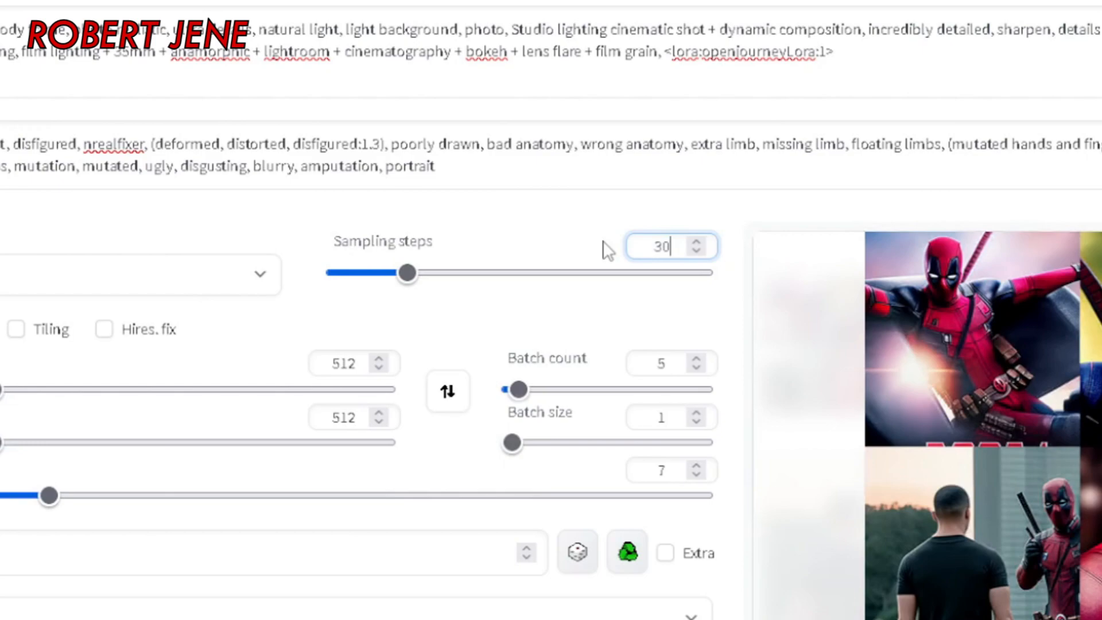
pyautogui.click(1059, 381)
pyautogui.press('Right')
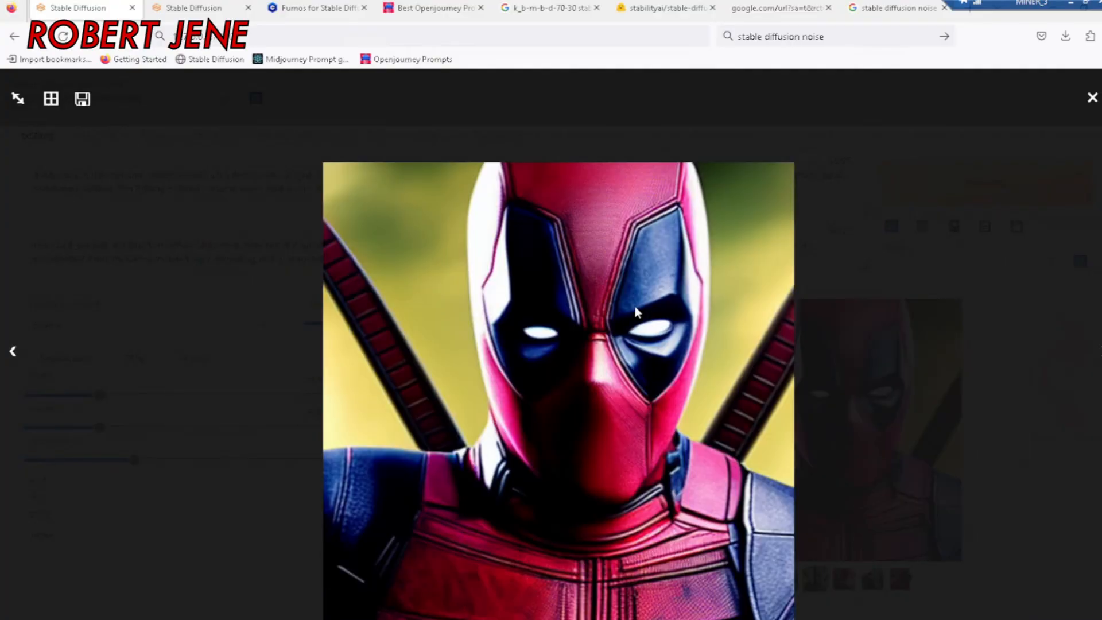
pyautogui.press('Right')
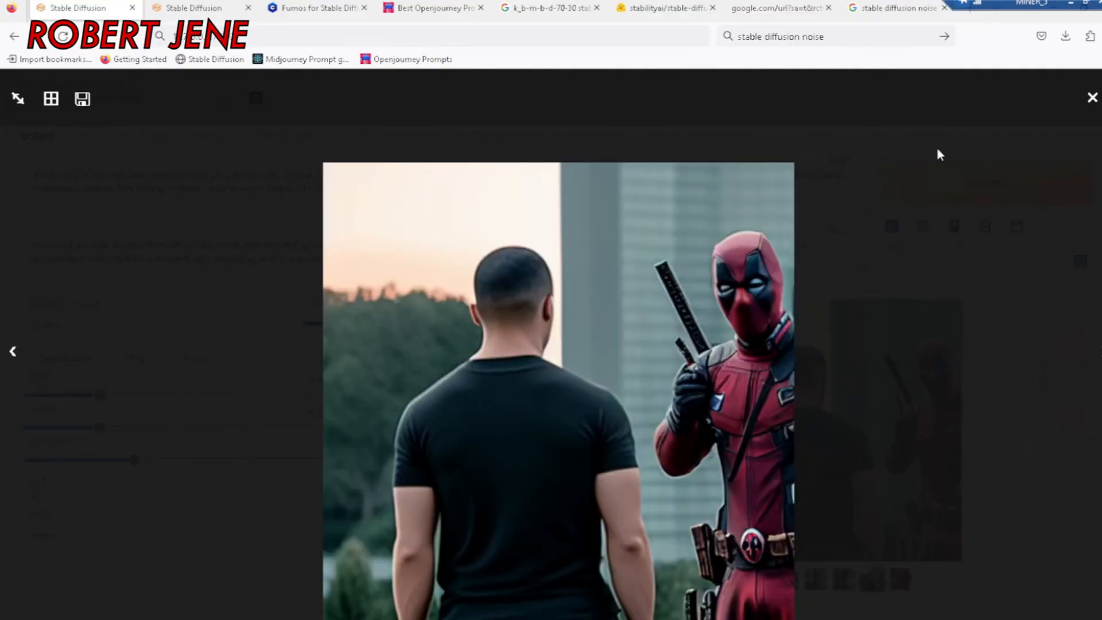
pyautogui.click(1092, 99)
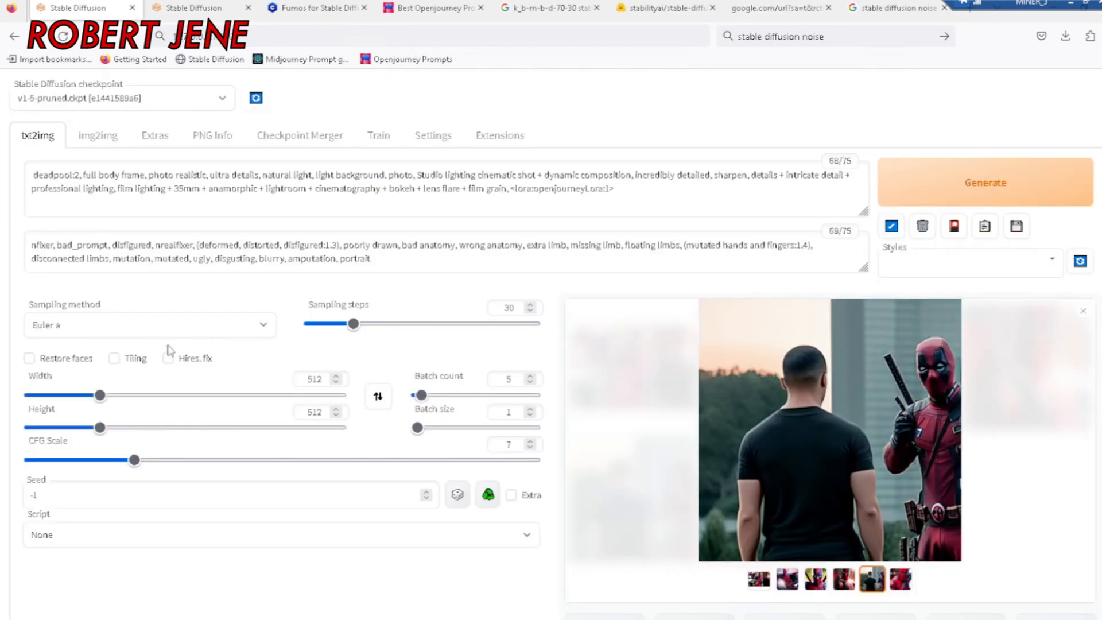
# Look through the available sampling methods in txt2img without choosing a different one.
pyautogui.click(100, 333)
pyautogui.press('Down')
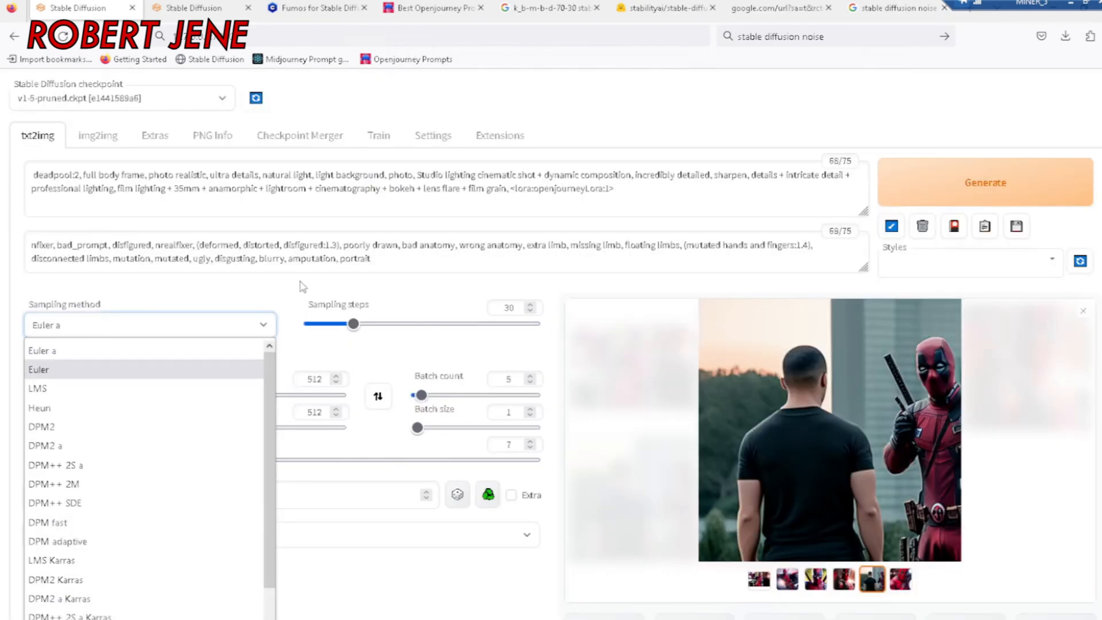
pyautogui.click(296, 292)
# Inspect the sampler and other generation data of the serval fumo example on the Civitai page "Fumos for Stable Diffusion 1.4".
pyautogui.click(312, 8)
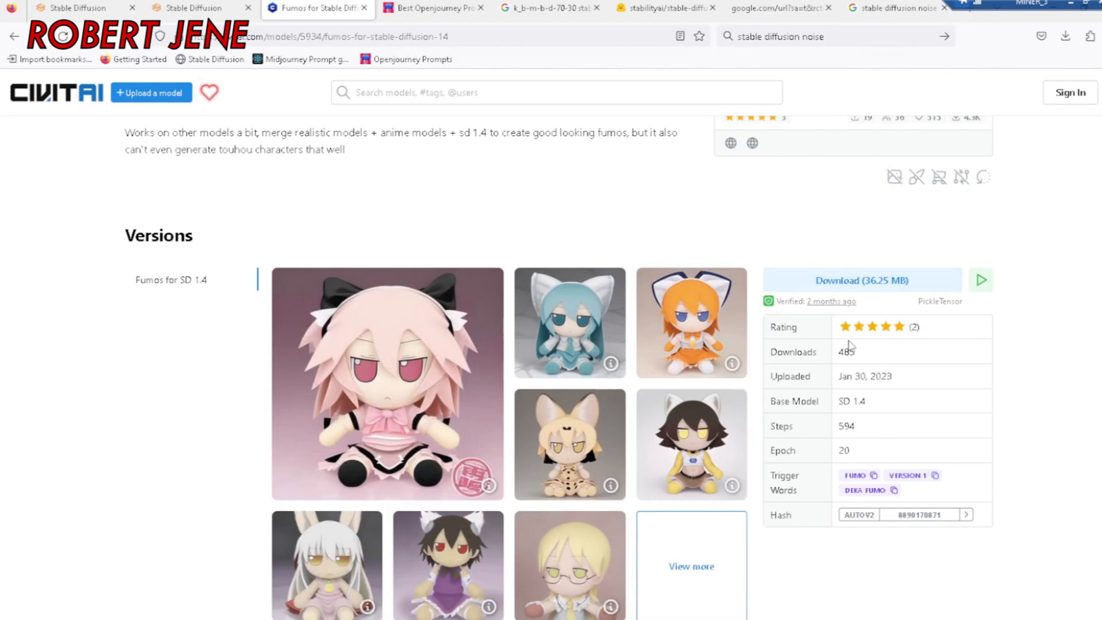
pyautogui.scroll(-5, 802, 391)
pyautogui.scroll(5, 645, 406)
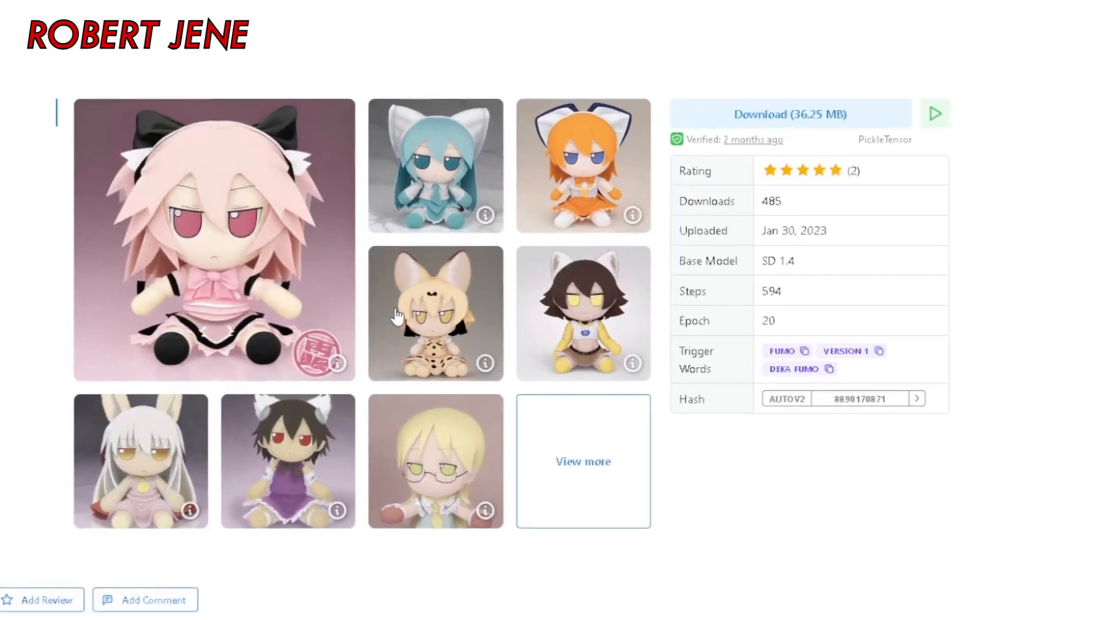
pyautogui.click(396, 316)
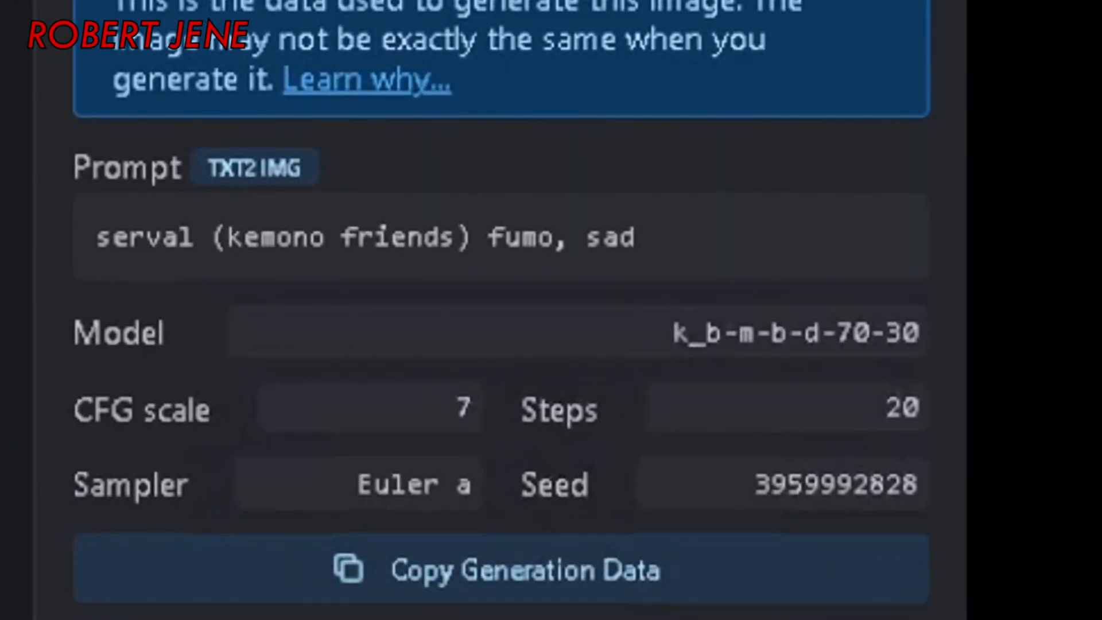
pyautogui.tripleClick(492, 505)
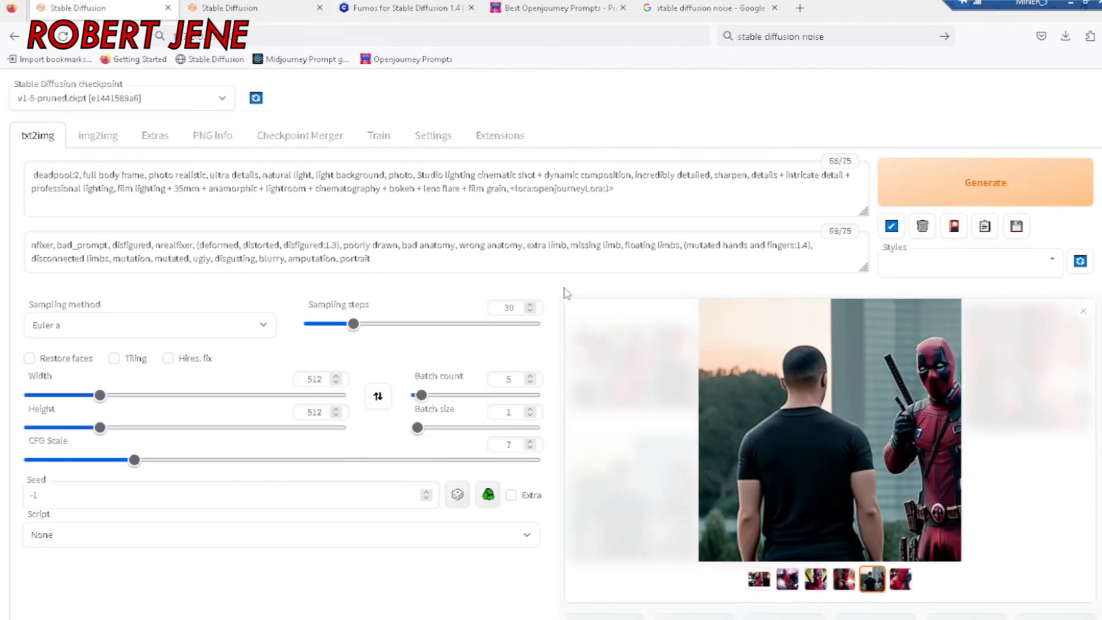
# Generate the Deadpool images again with 30 sampling steps and browse the results enlarged.
pyautogui.hotkey('ctrl', 'Return')
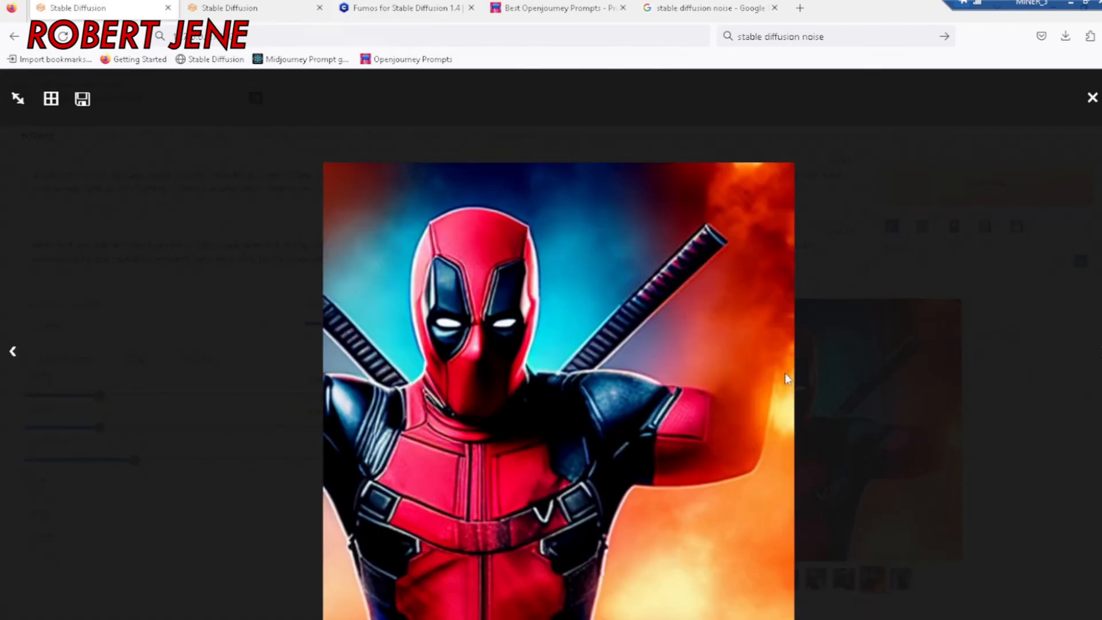
pyautogui.press('Right')
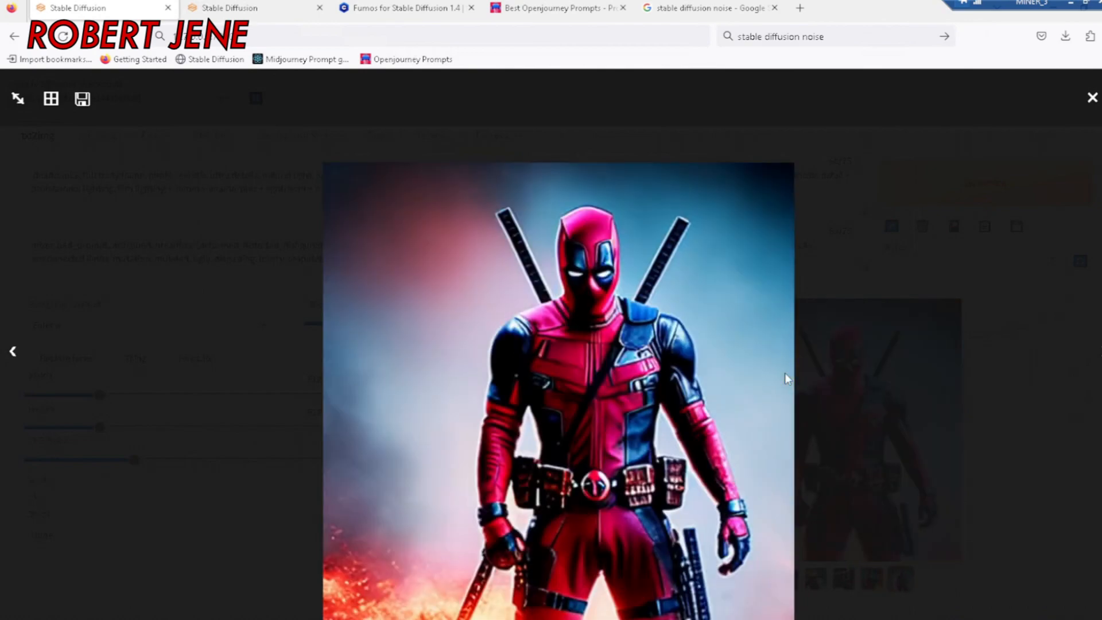
pyautogui.press('Right')
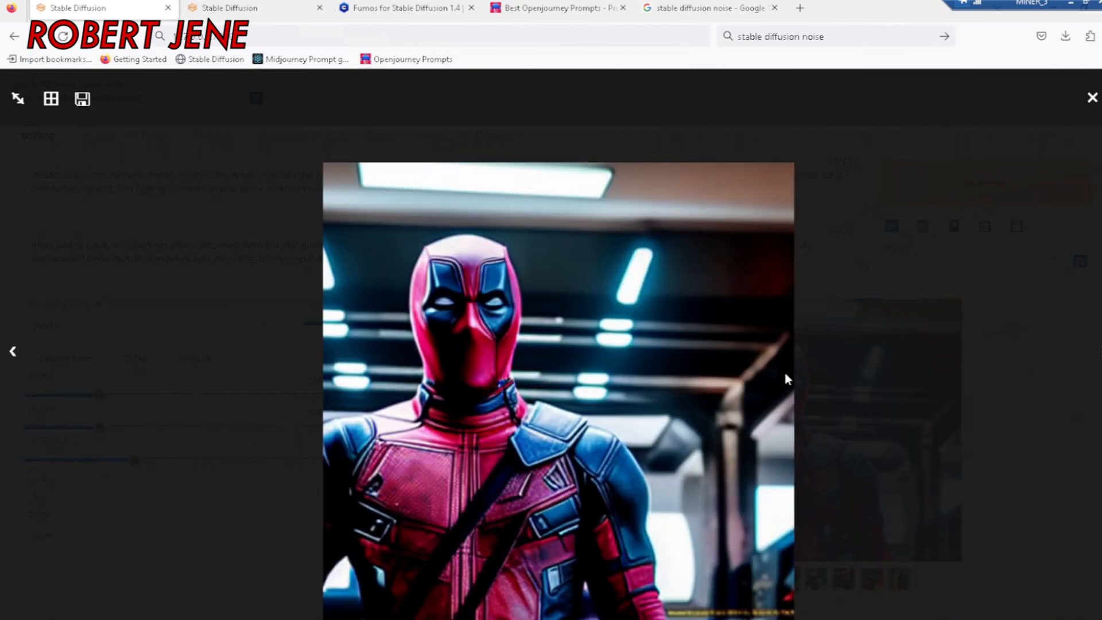
pyautogui.press('Right')
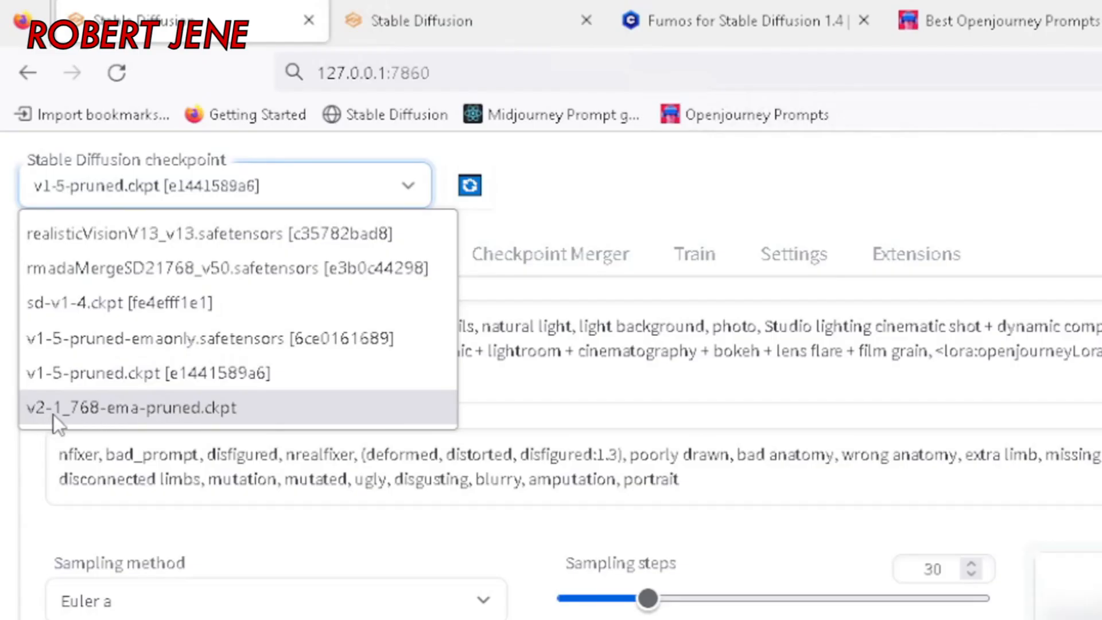
# Try to load the v2-1_768-ema-pruned.ckpt checkpoint and set the image width and height to 768.
pyautogui.click(76, 415)
pyautogui.doubleClick(581, 546)
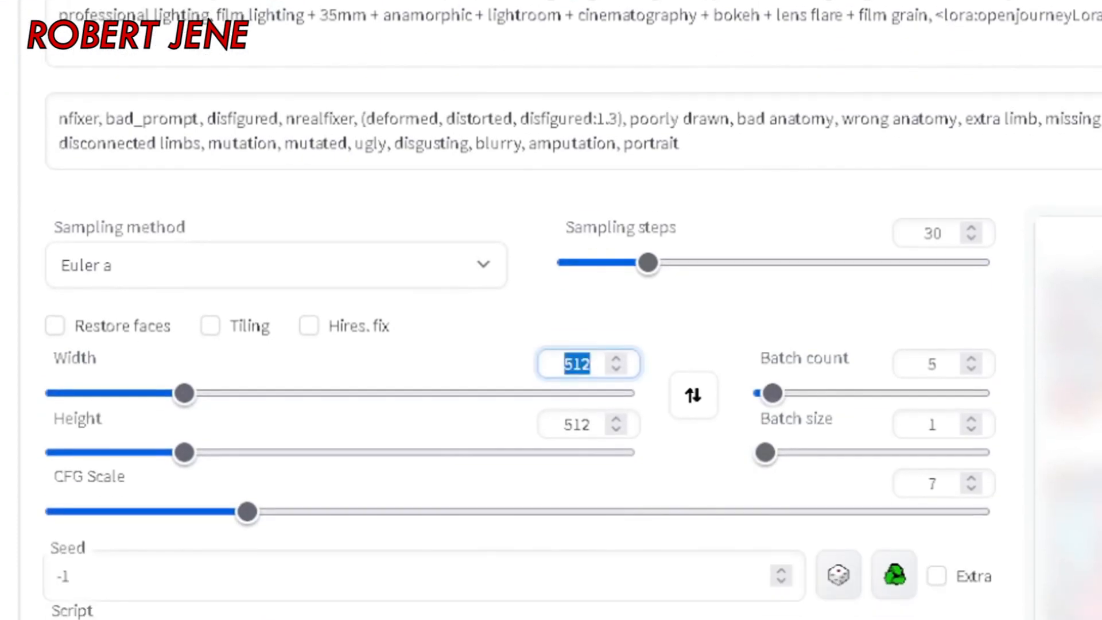
pyautogui.write('768')
pyautogui.press('Tab')
pyautogui.press('Tab')
pyautogui.write('768')
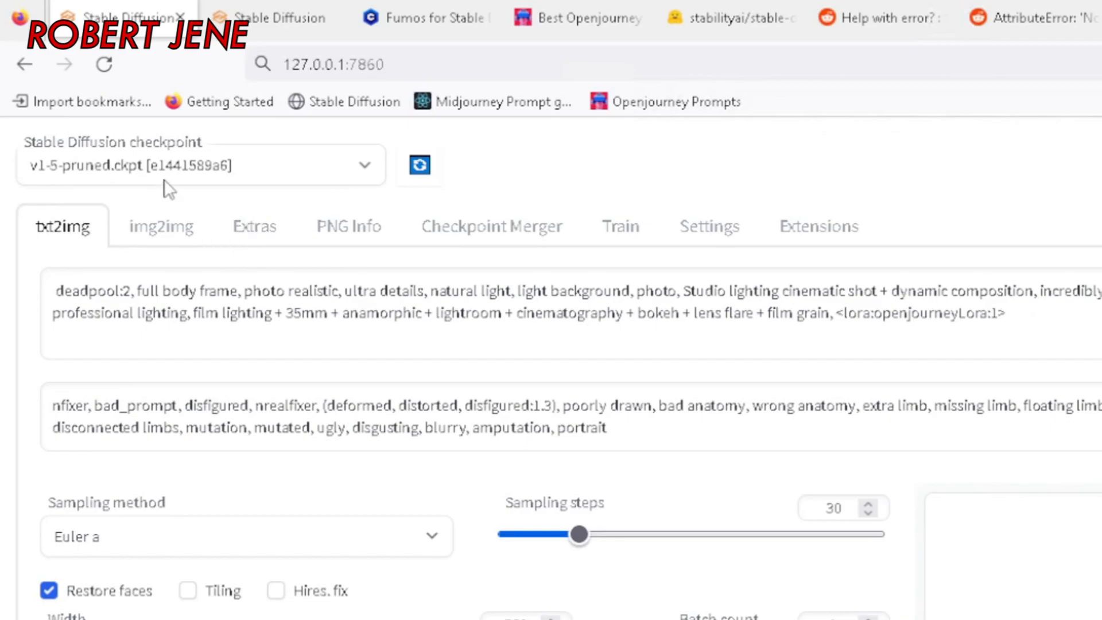
# Choose the rmadaMergeSD21768_v50.safetensors checkpoint and check its base model on the Civitai page "rMada Merge - SD 2.1 768".
pyautogui.click(166, 175)
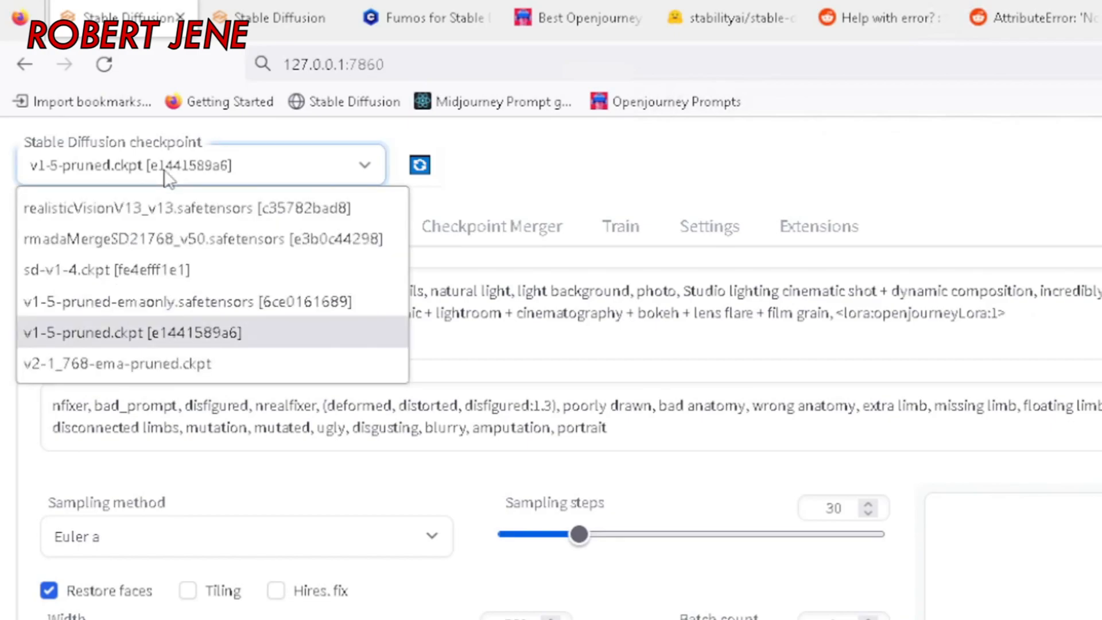
pyautogui.click(174, 239)
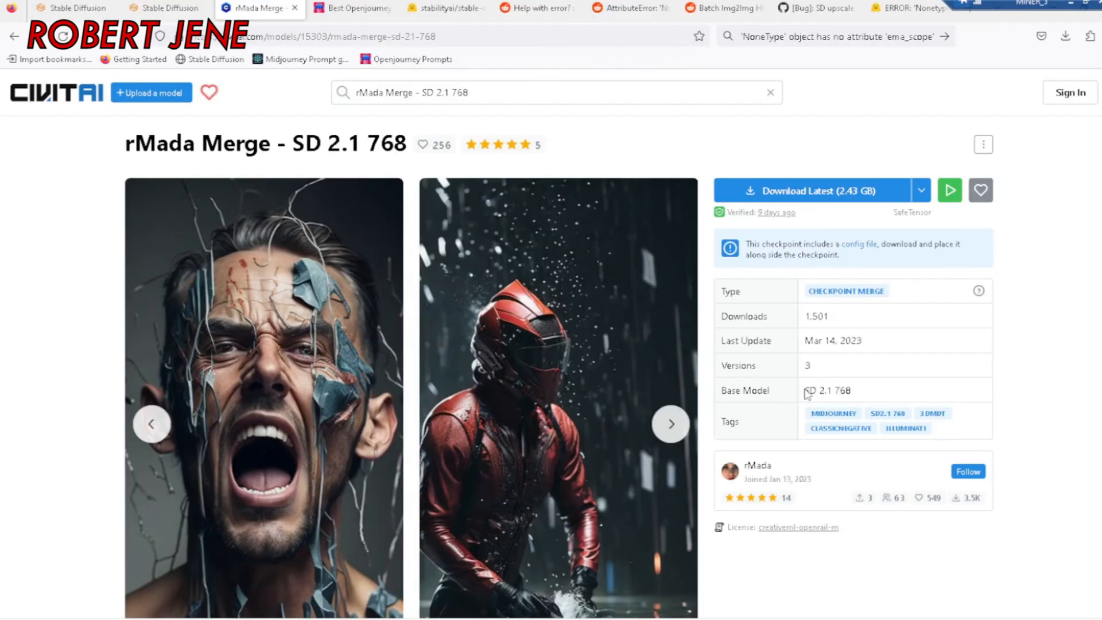
pyautogui.moveTo(805, 390); pyautogui.dragTo(857, 392)
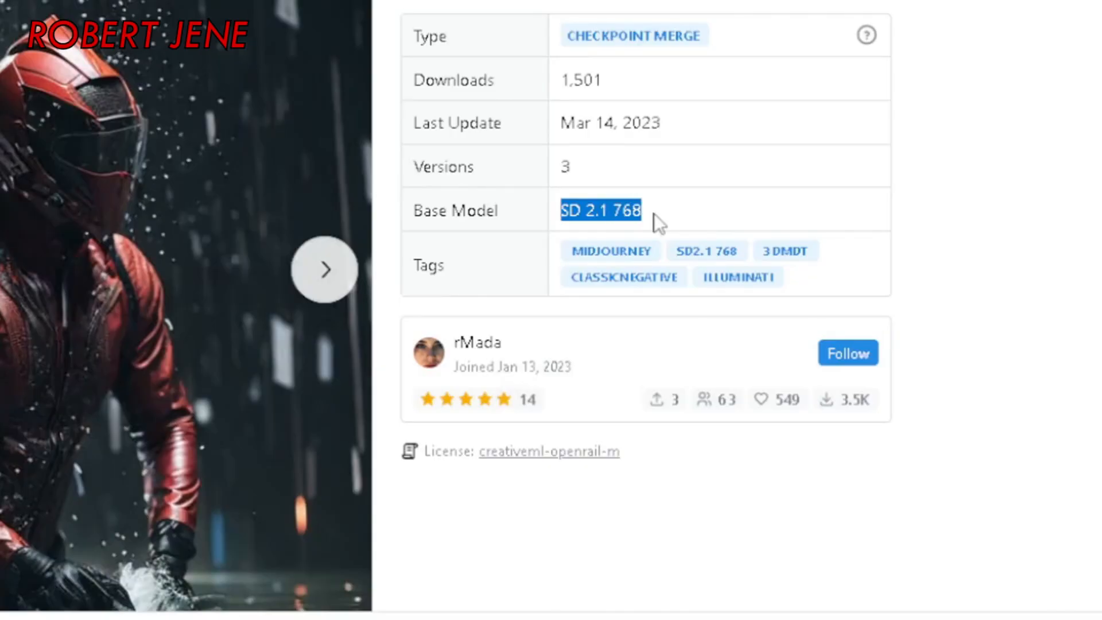
# Copy the prompt of the orange-suited tunnel rescuer example on Civitai and replace the Deadpool prompt in txt2img with it.
pyautogui.scroll(-10, 248, 438)
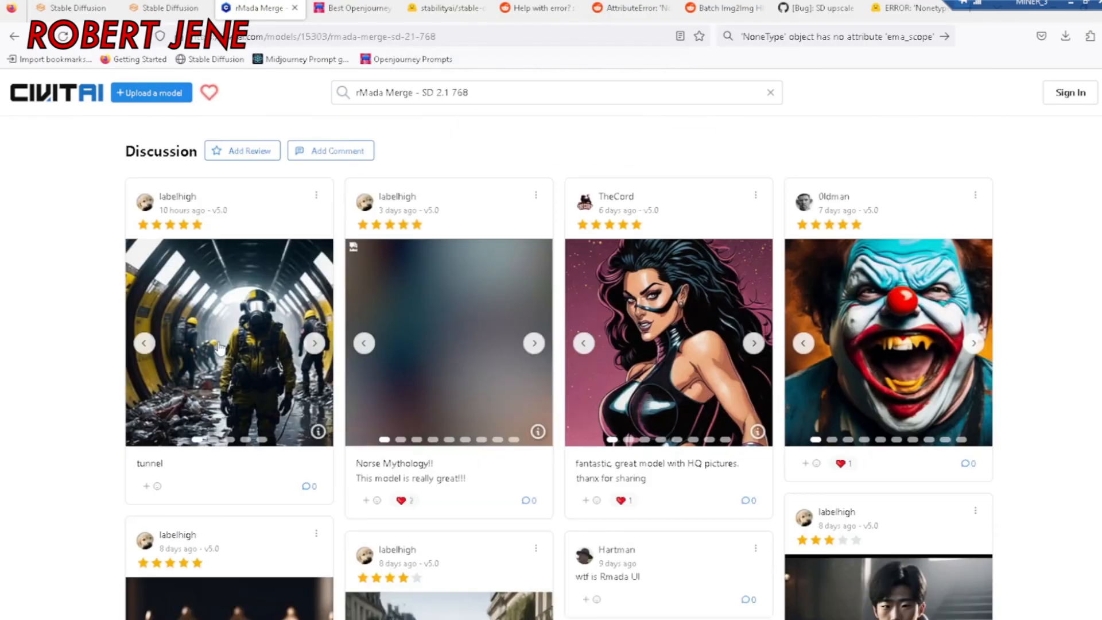
pyautogui.click(248, 439)
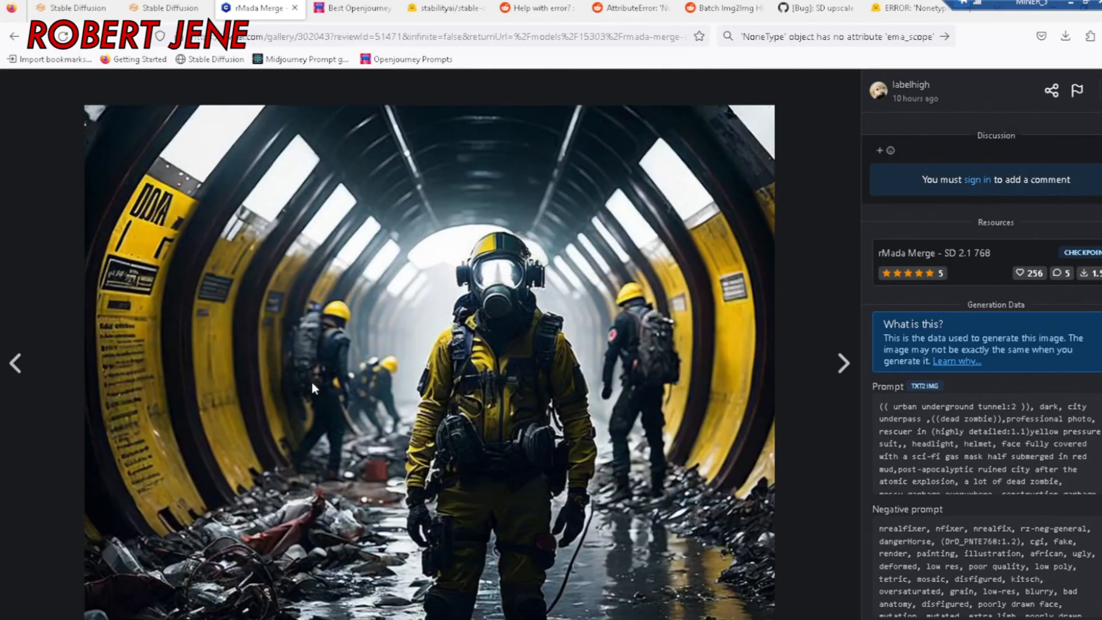
pyautogui.press('Right')
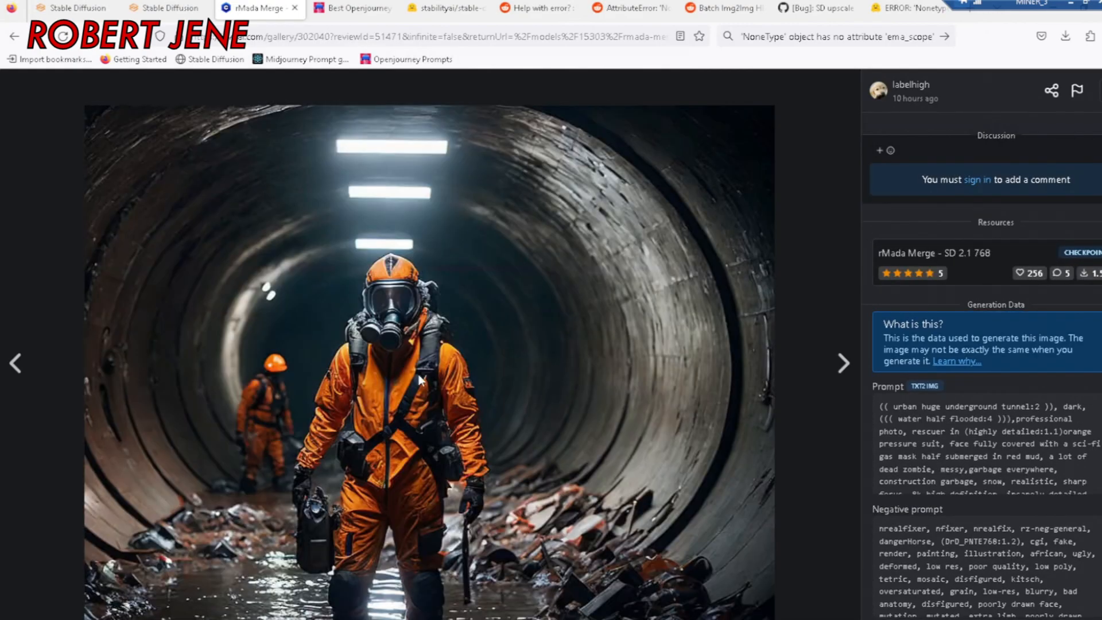
pyautogui.moveTo(880, 406); pyautogui.dragTo(1021, 431)
pyautogui.moveTo(815, 310); pyautogui.dragTo(937, 345)
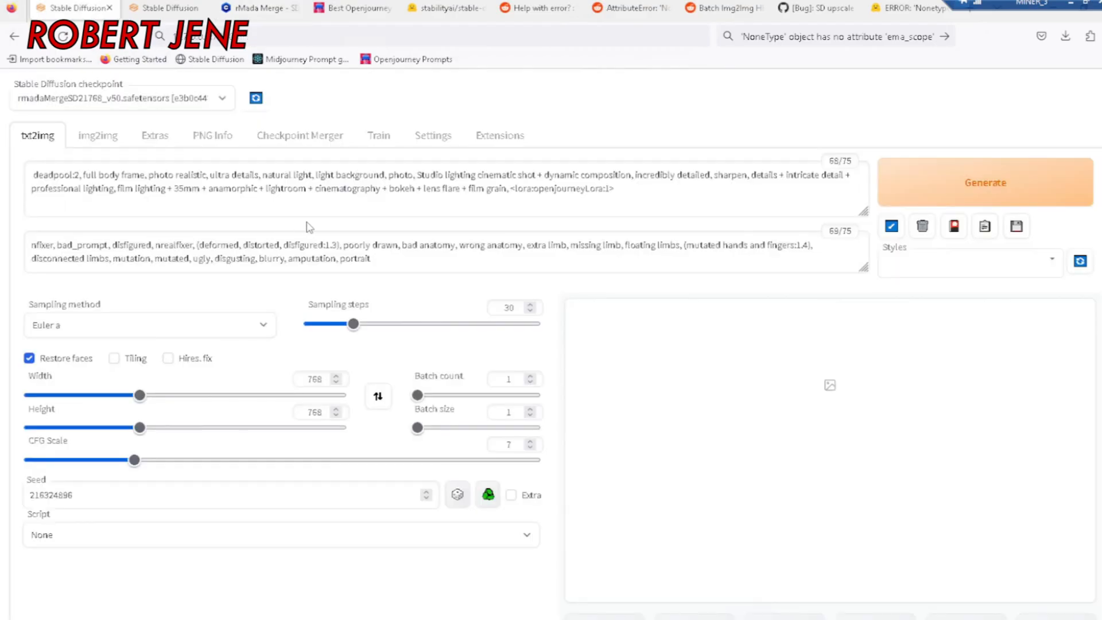
pyautogui.hotkey('ctrl', 'a')
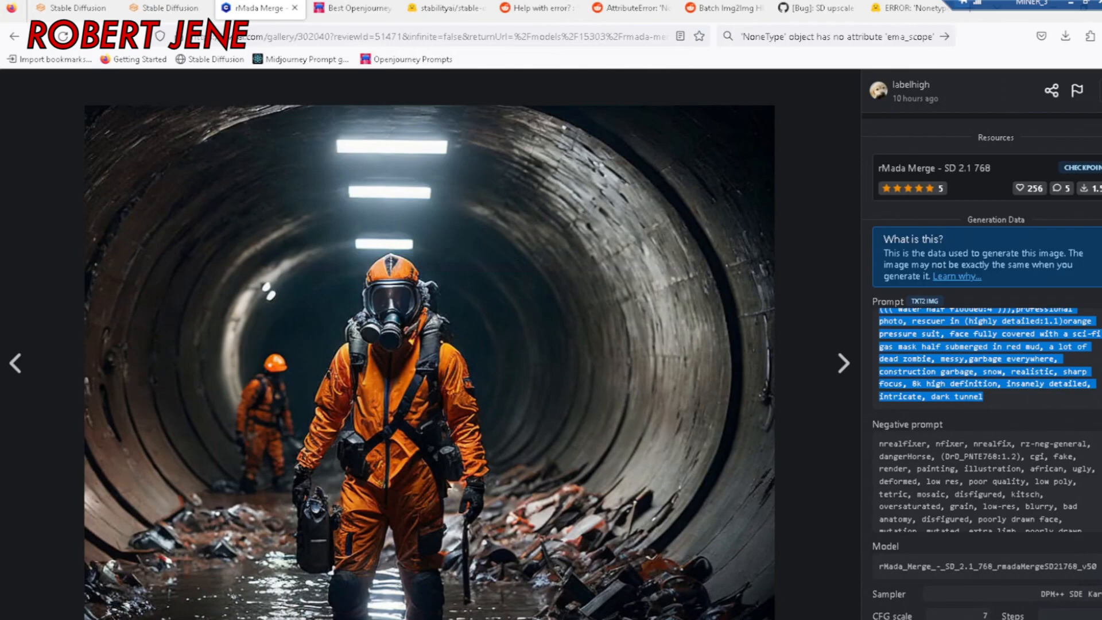
# Replace the txt2img negative prompt with the full negative prompt of the orange-suited rescuer example.
pyautogui.moveTo(879, 443); pyautogui.dragTo(1058, 510)
pyautogui.hotkey('ctrl', 'c')
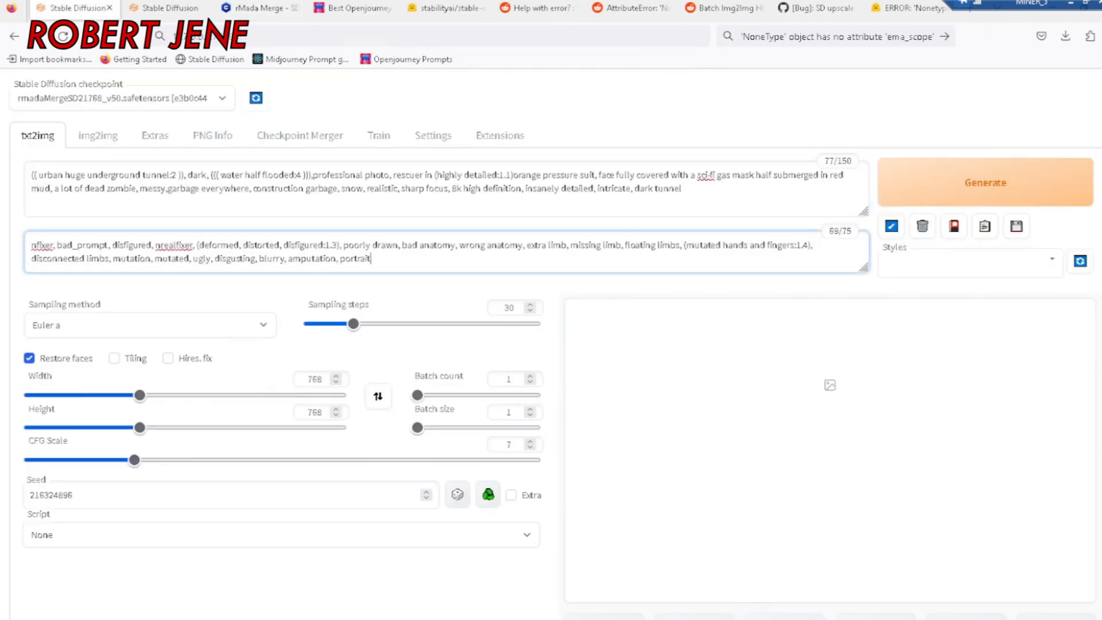
pyautogui.hotkey('ctrl', 'a')
pyautogui.hotkey('ctrl', 'v')
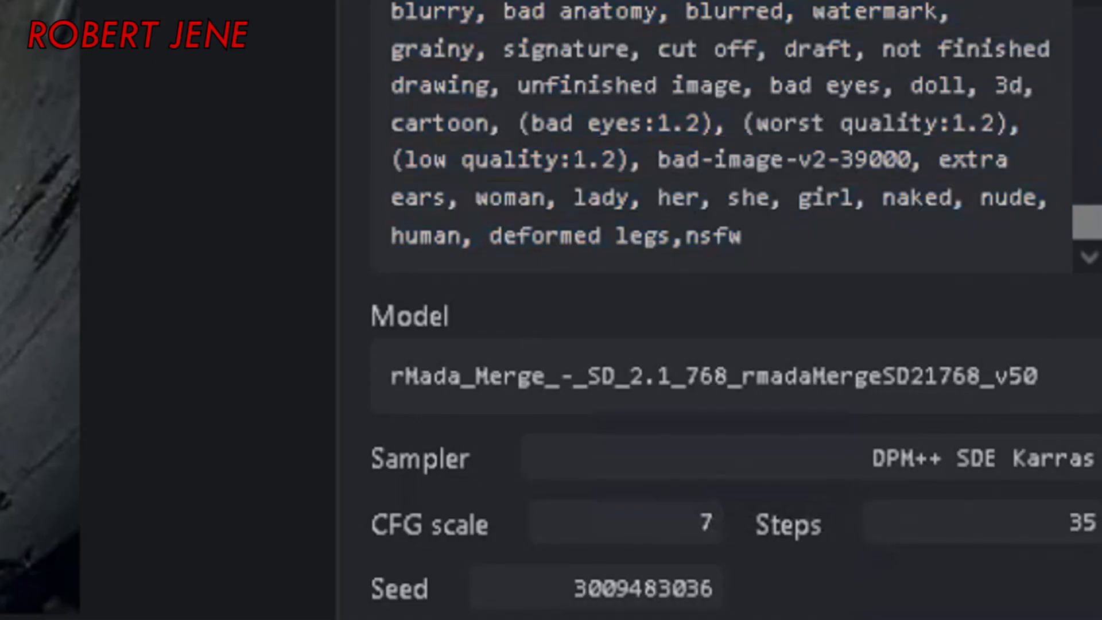
# Look up the example's sampler on Civitai and set the txt2img sampling method to DPM++ SDE Karras.
pyautogui.moveTo(873, 459); pyautogui.dragTo(979, 532)
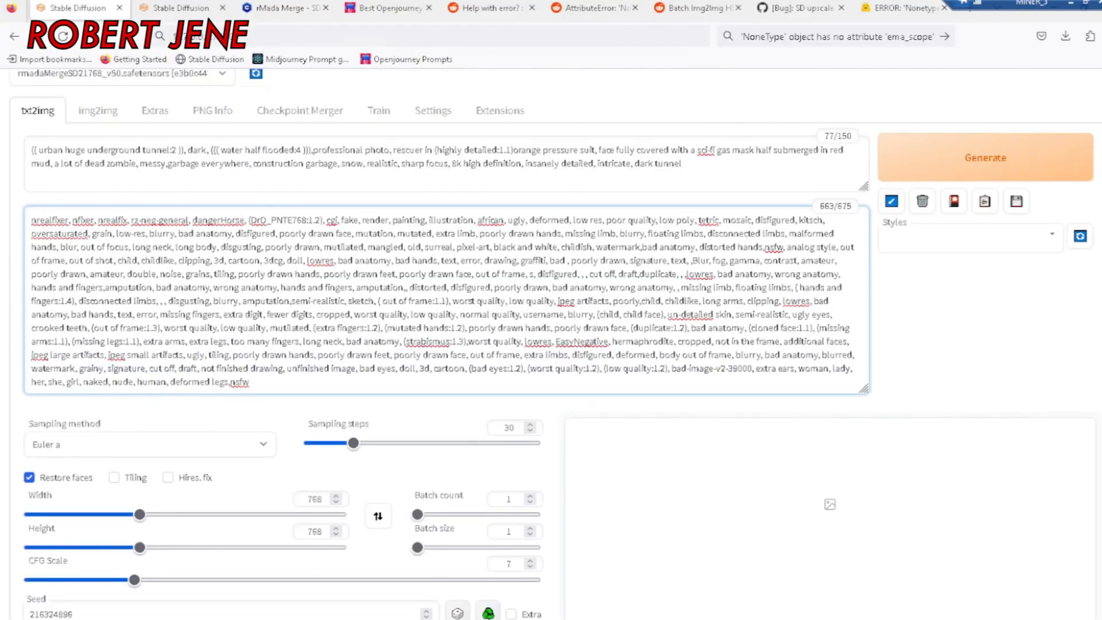
pyautogui.scroll(-4, 160, 277)
pyautogui.click(159, 273)
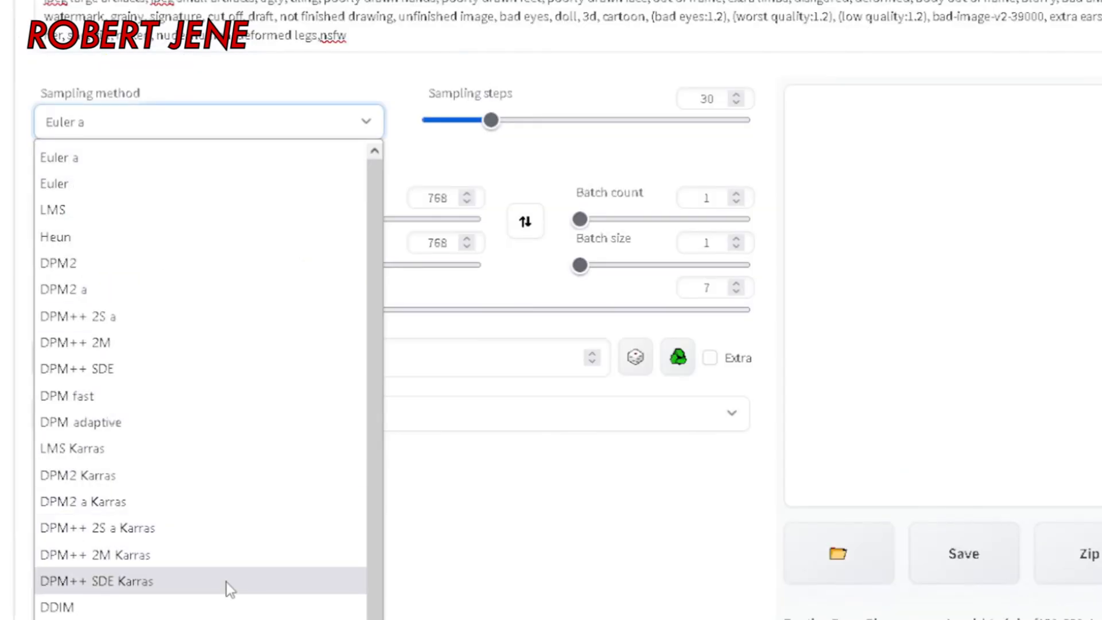
pyautogui.click(226, 582)
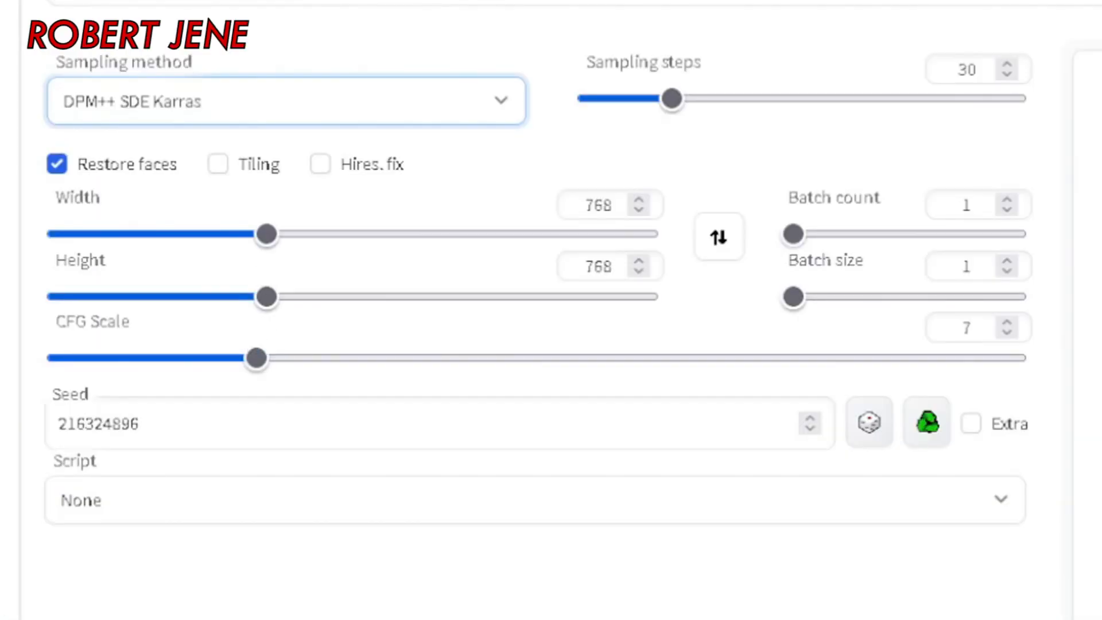
pyautogui.hotkey('ctrl', 'v')
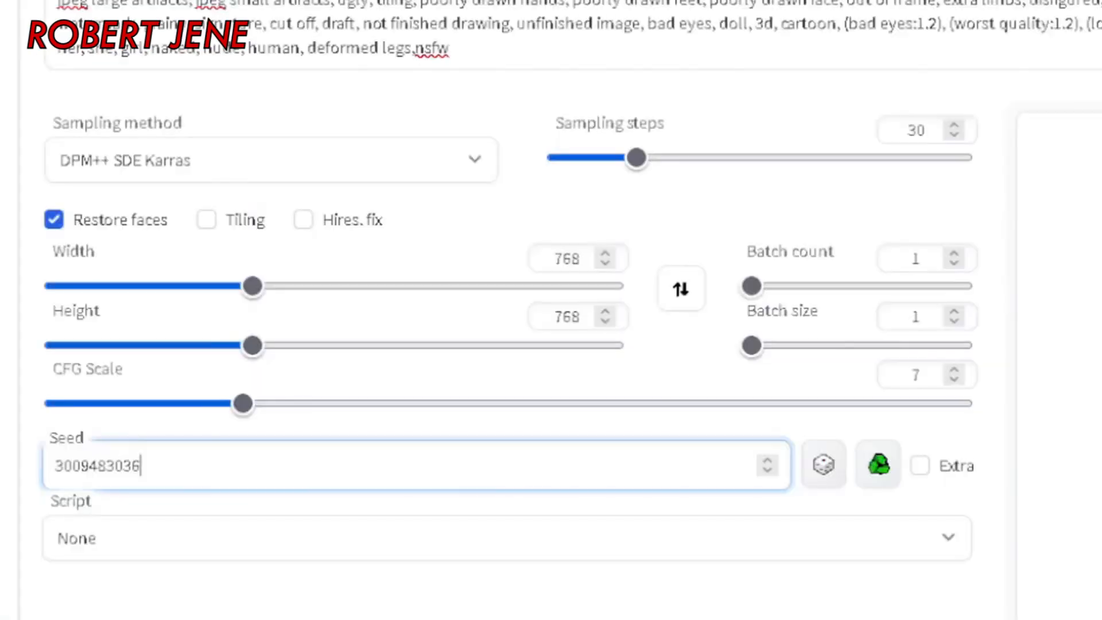
pyautogui.doubleClick(917, 374)
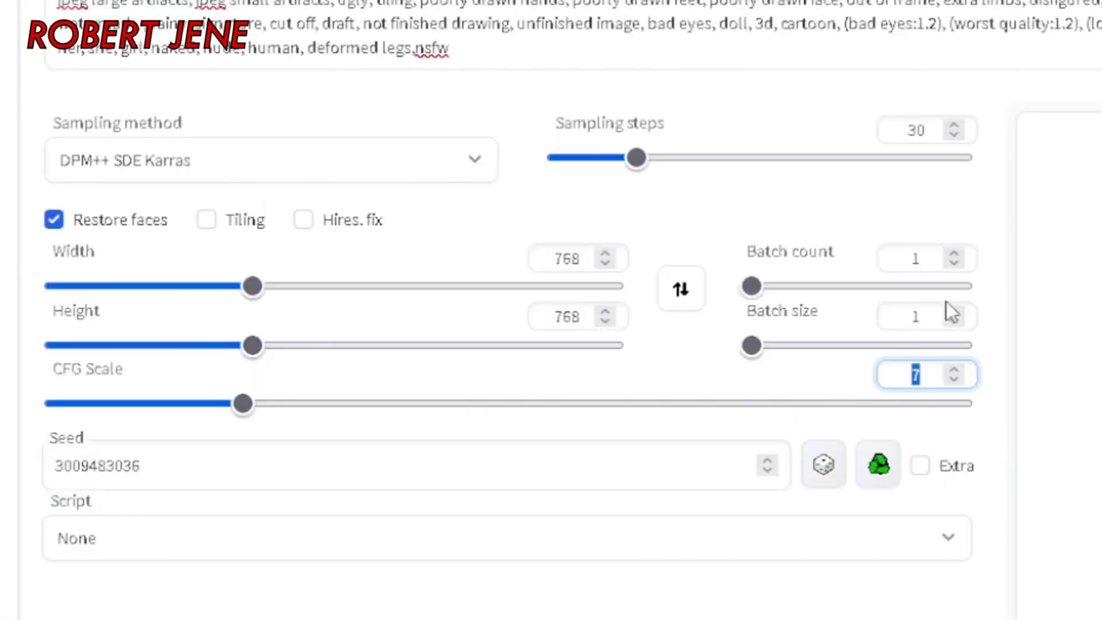
pyautogui.doubleClick(917, 130)
pyautogui.write('35')
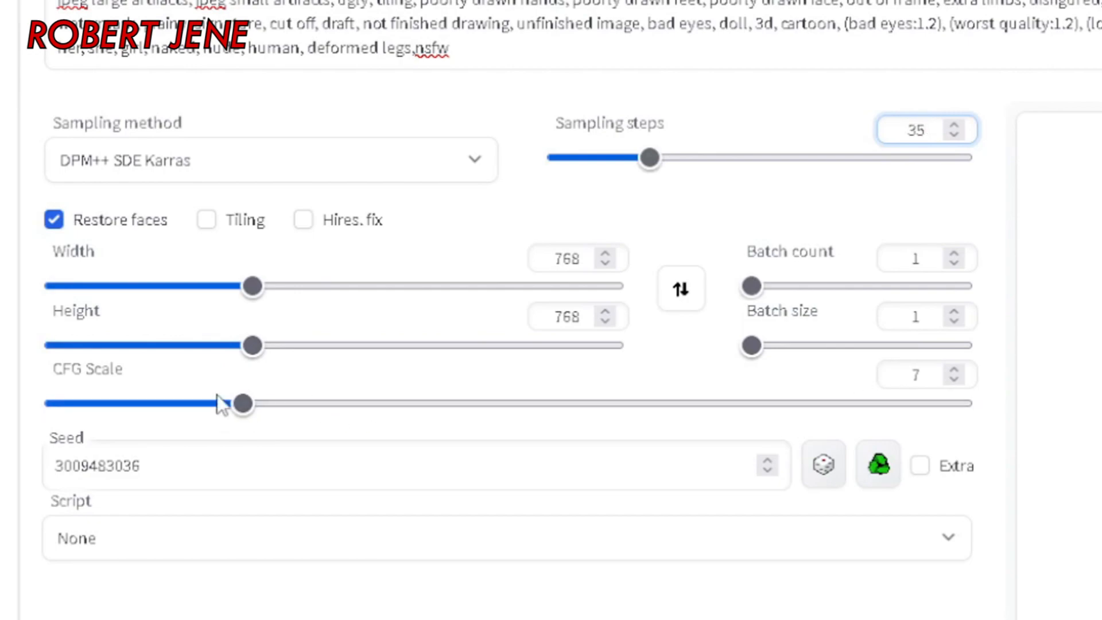
pyautogui.scroll(5, 6, 103)
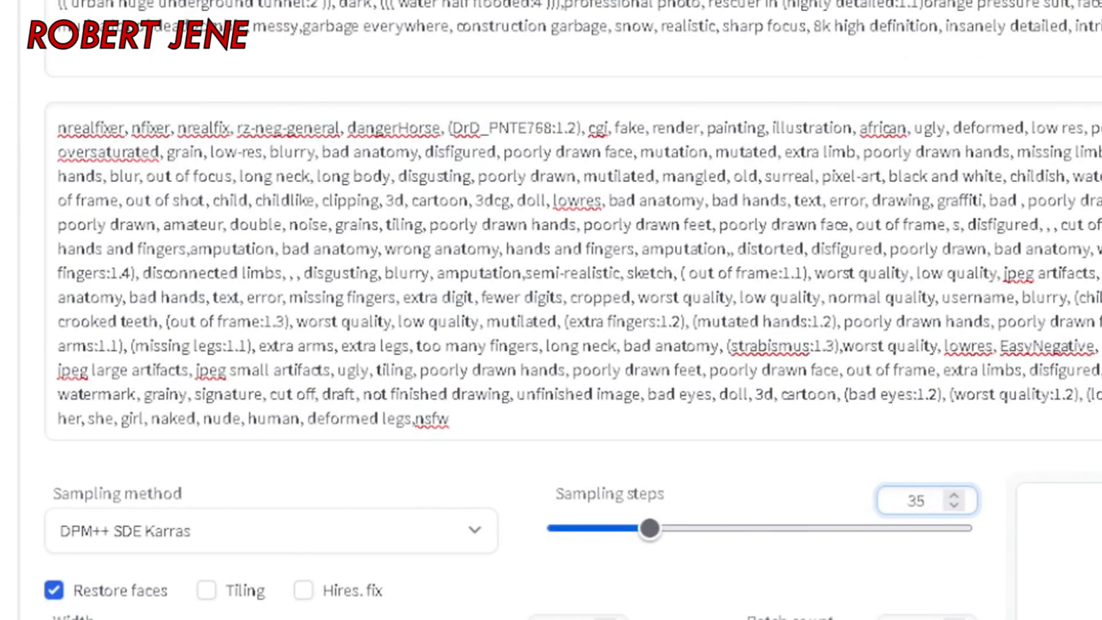
pyautogui.scroll(-3, 24, 316)
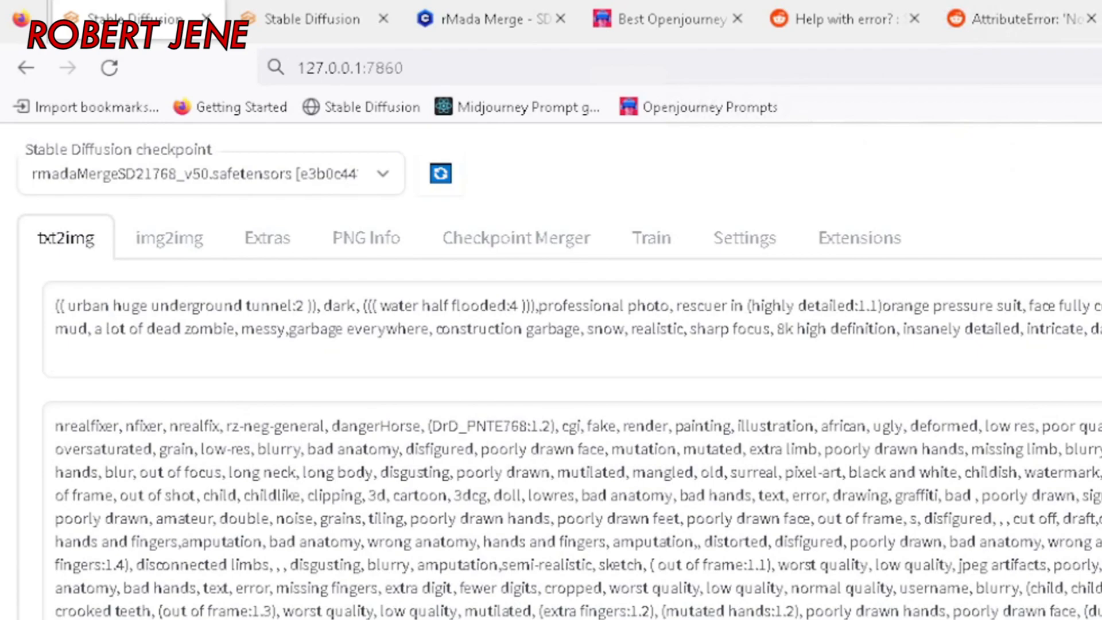
# Replace "urban" with "sci-fi" in the prompt and highlight the double parentheses that emphasize the underground tunnel phrase.
pyautogui.moveTo(305, 306); pyautogui.dragTo(287, 305)
pyautogui.doubleClick(87, 305)
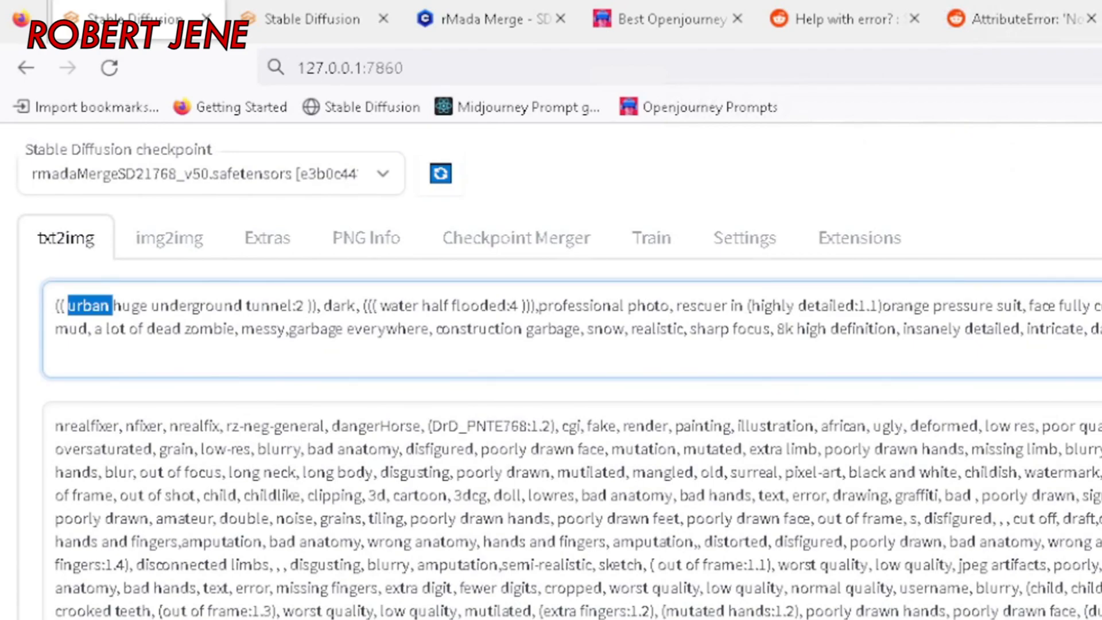
pyautogui.write('sci-fi')
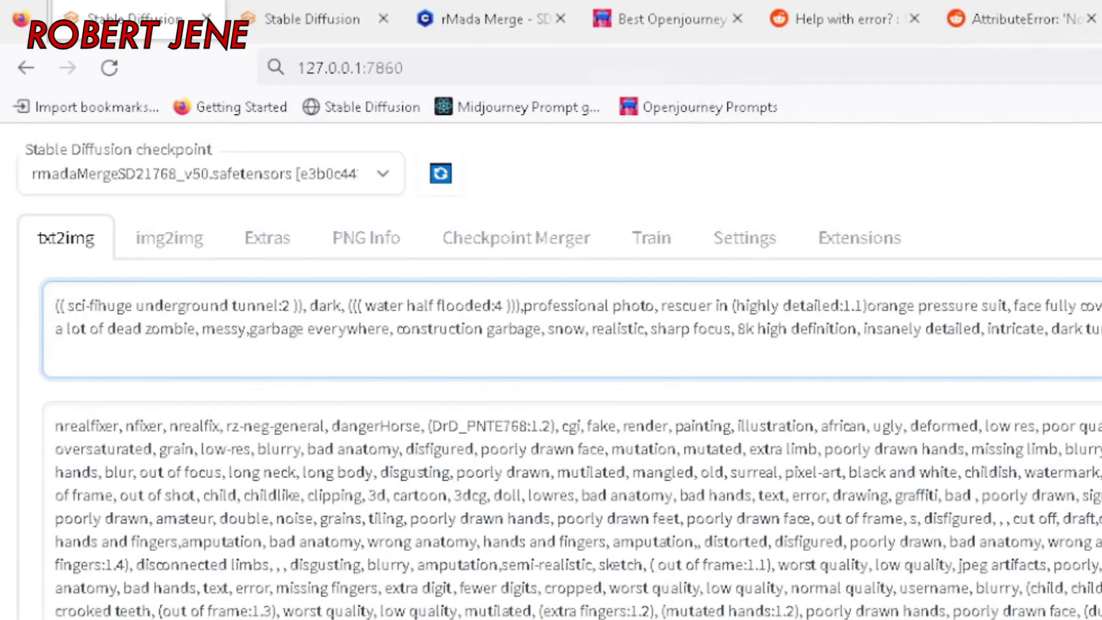
pyautogui.moveTo(302, 306); pyautogui.dragTo(293, 306)
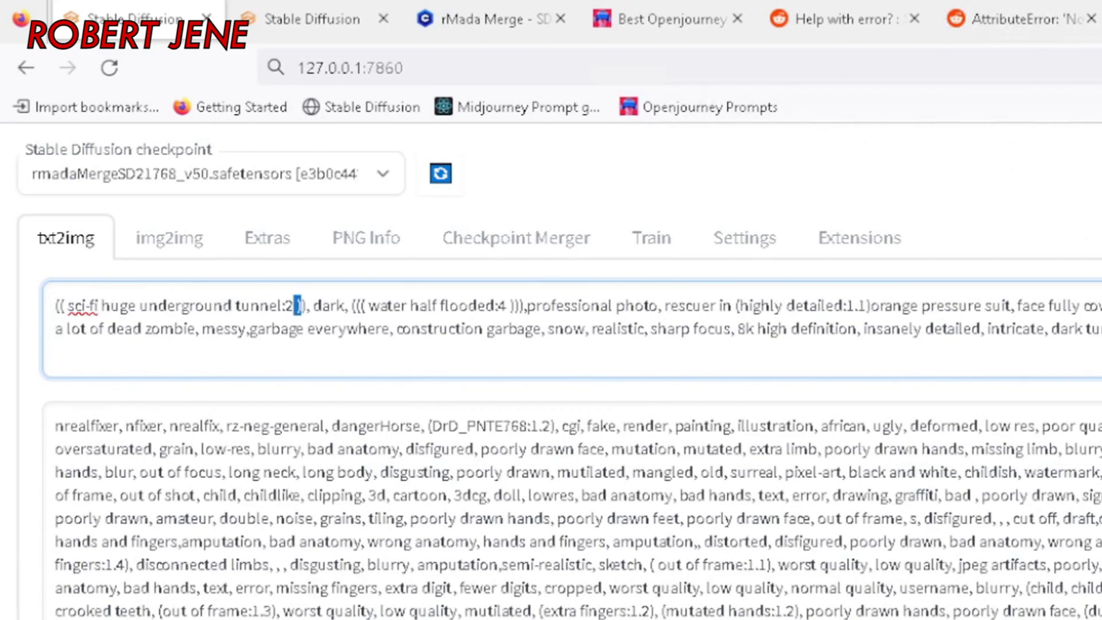
pyautogui.moveTo(56, 306); pyautogui.dragTo(67, 306)
pyautogui.click(308, 328)
# Add "green" before "water half flooded" in the prompt and change the pressure suit's color to "white".
pyautogui.moveTo(351, 305); pyautogui.dragTo(369, 306)
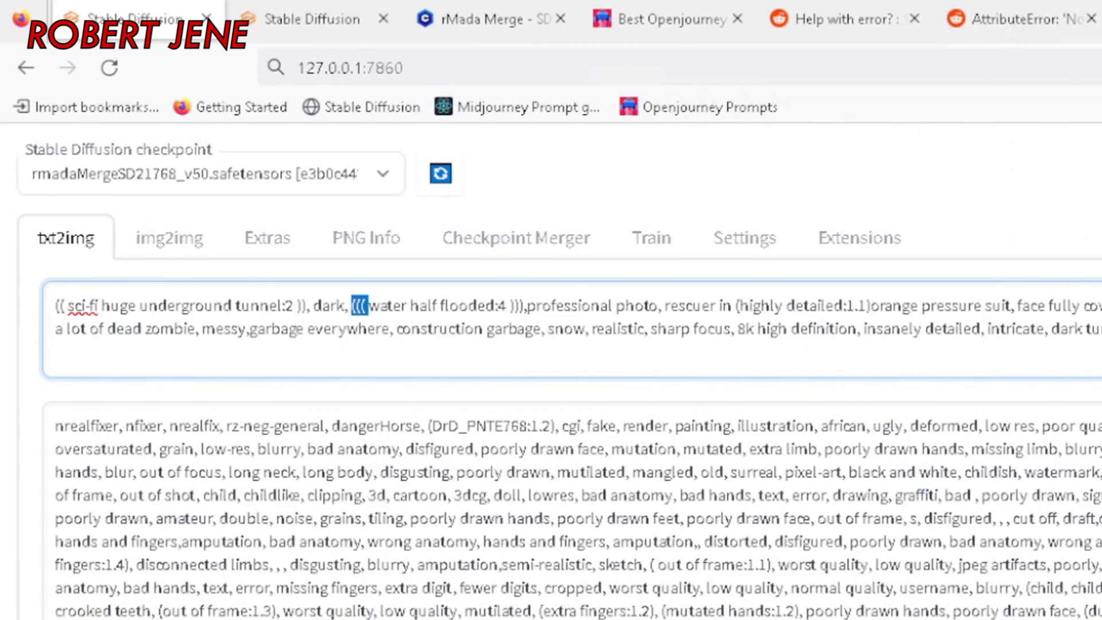
pyautogui.click(369, 305)
pyautogui.write('green')
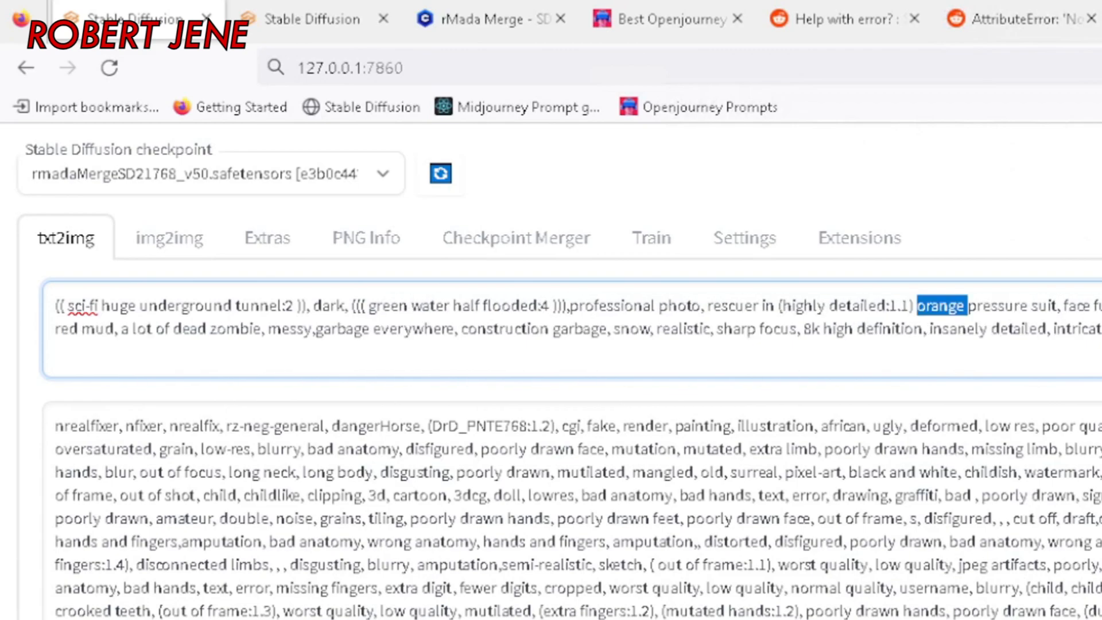
pyautogui.write('white')
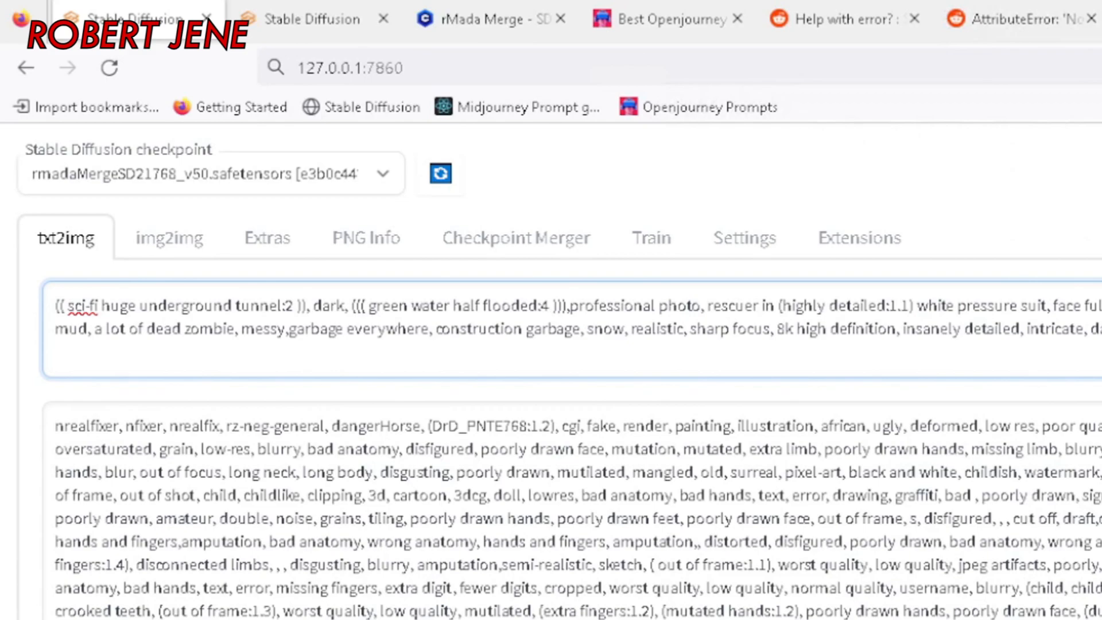
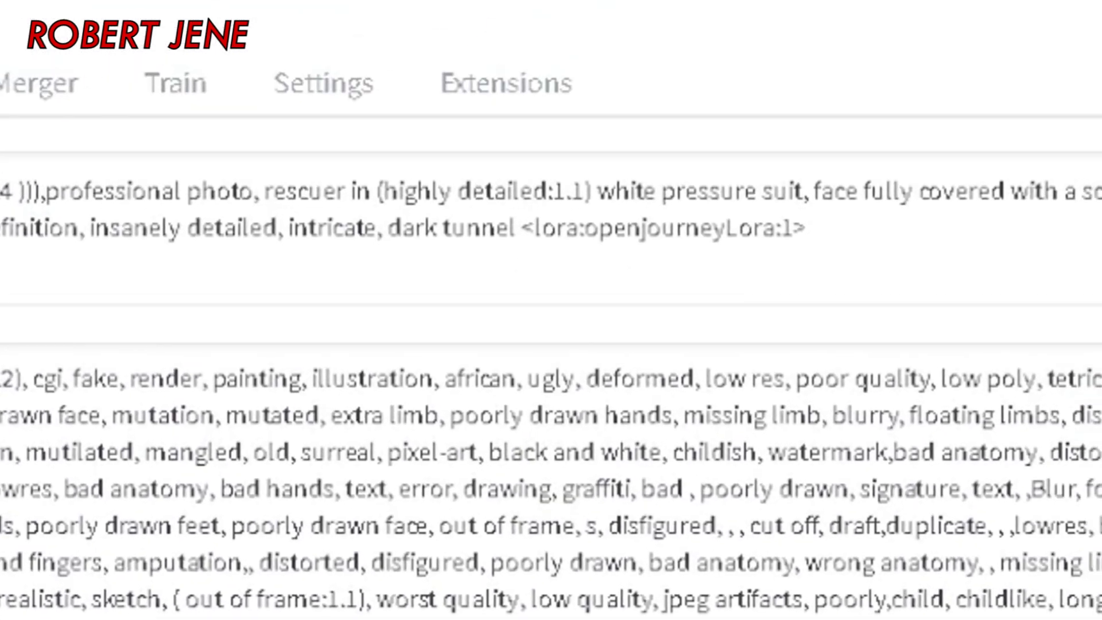
# Insert a comma after "dark tunnel", before the <lora:openjourneyLora:1> tag in the prompt.
pyautogui.click(515, 228)
pyautogui.write(',')
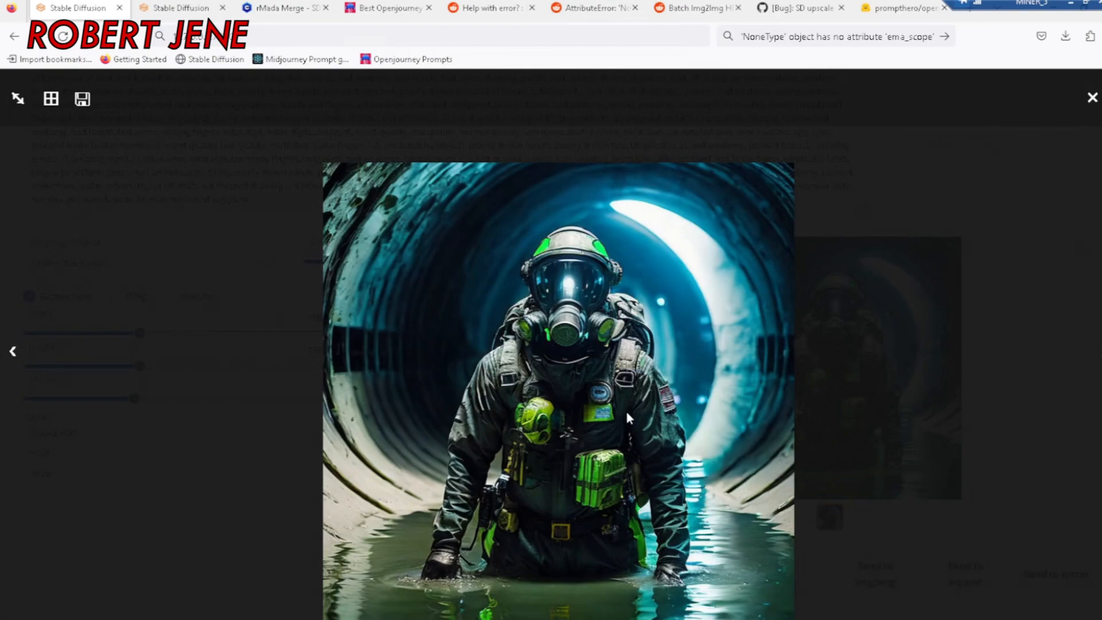
# Open 00090-3009483036.png and 00091-3009483036.png from the output folder in IrfanView and compare them side by side.
pyautogui.hotkey('alt', 'Tab')
pyautogui.doubleClick(478, 487)
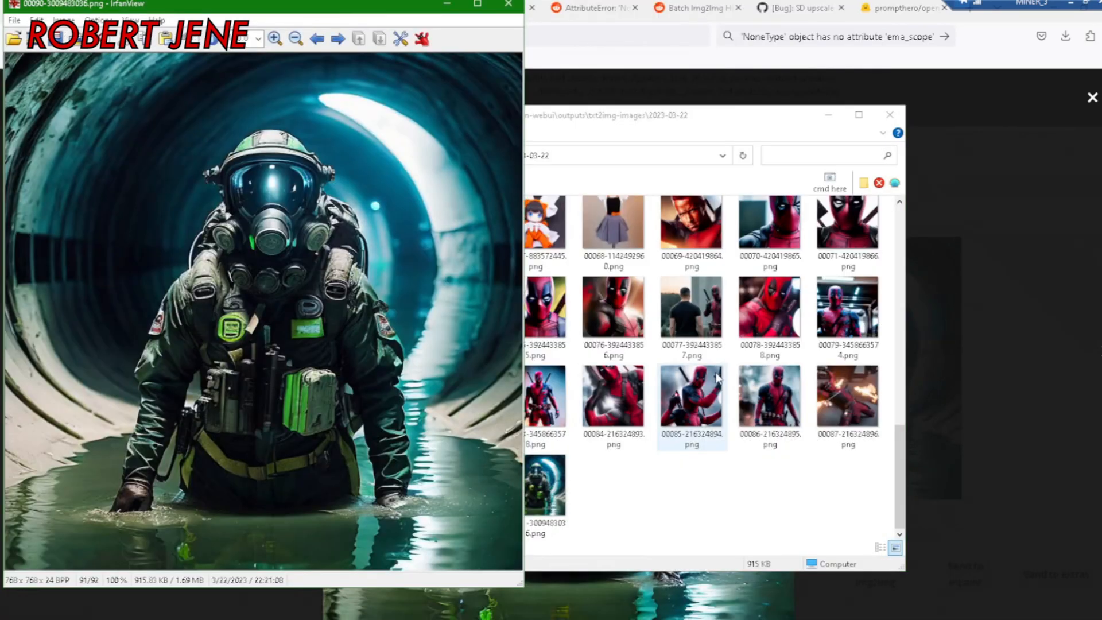
pyautogui.click(692, 529)
pyautogui.doubleClick(542, 497)
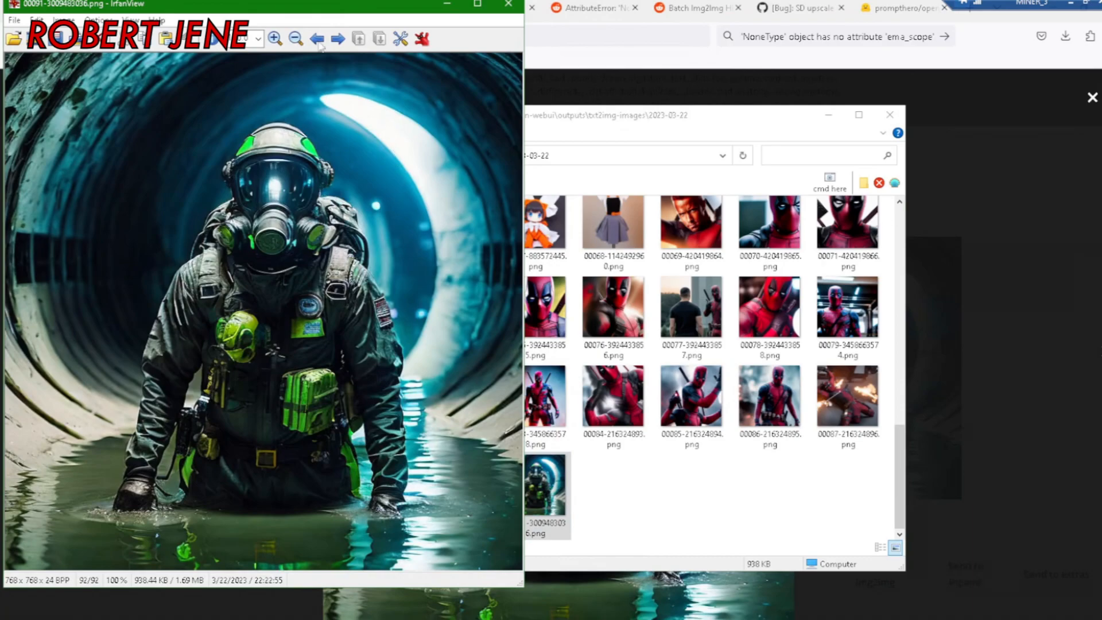
pyautogui.moveTo(284, 5); pyautogui.dragTo(796, 31)
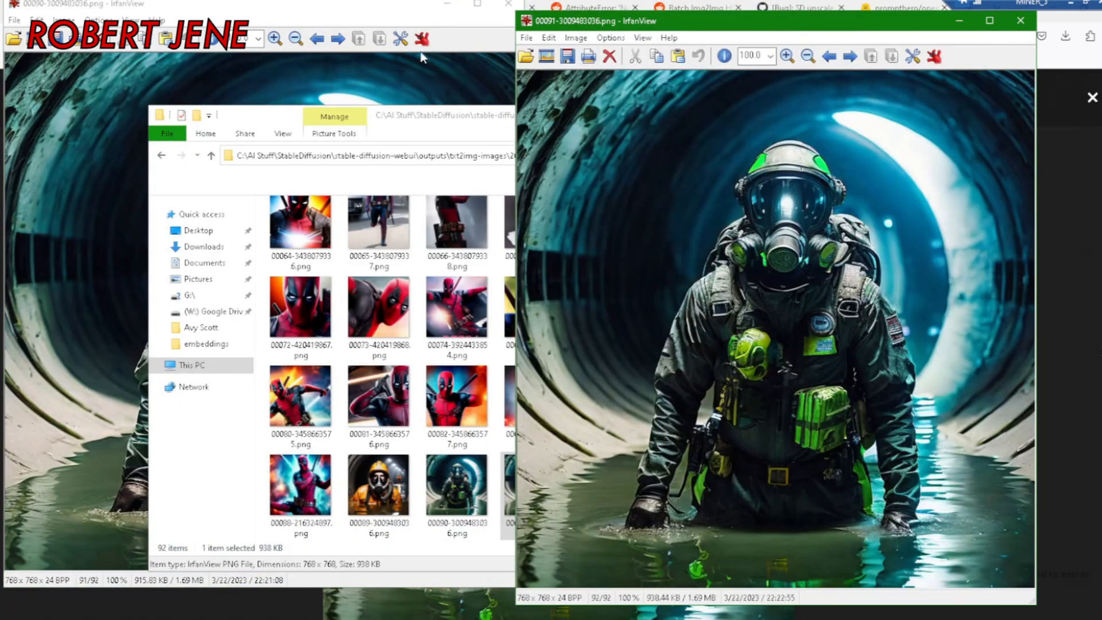
pyautogui.click(370, 6)
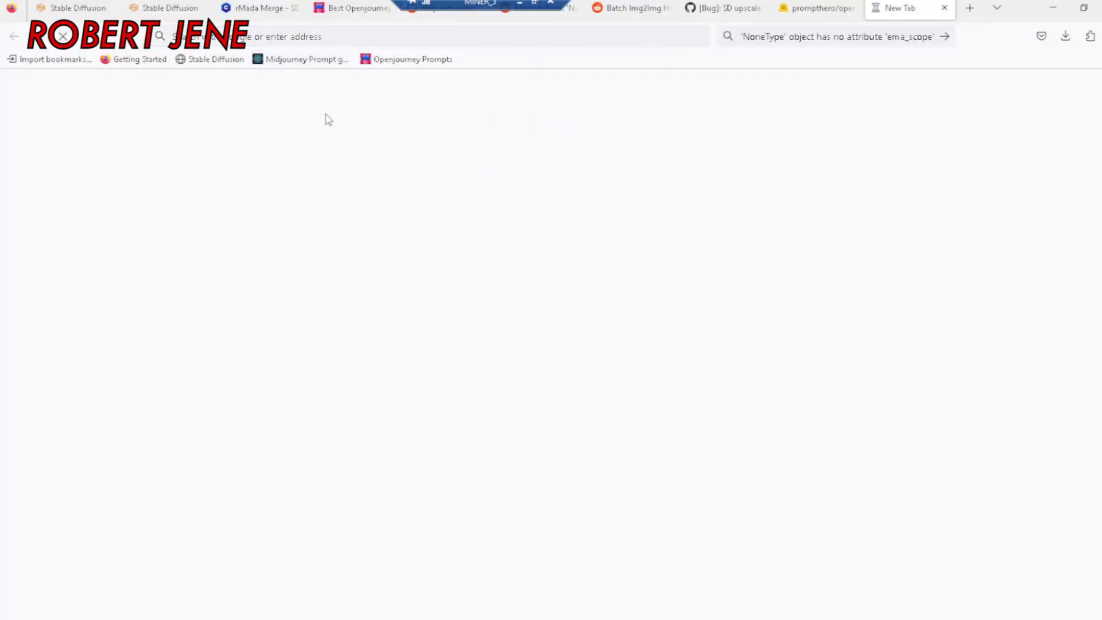
# View the bookmarked Midjourney Prompt Generator, and open the Openjourney Prompts bookmark in a new browser tab.
pyautogui.moveTo(31, 107); pyautogui.dragTo(394, 110)
pyautogui.click(725, 93)
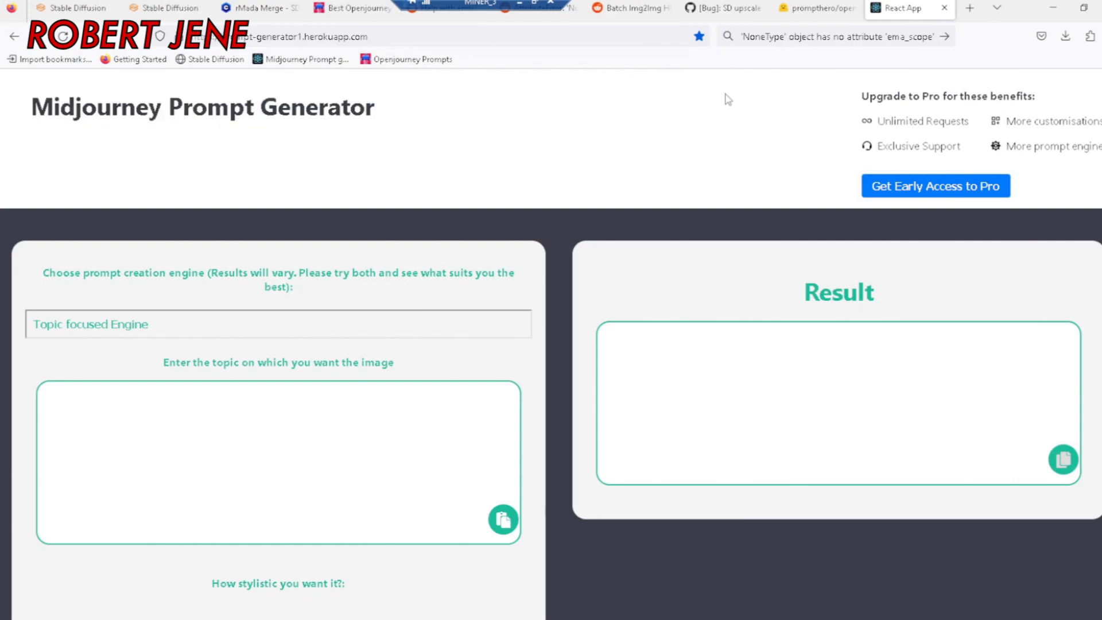
pyautogui.hotkey('ctrl', 't')
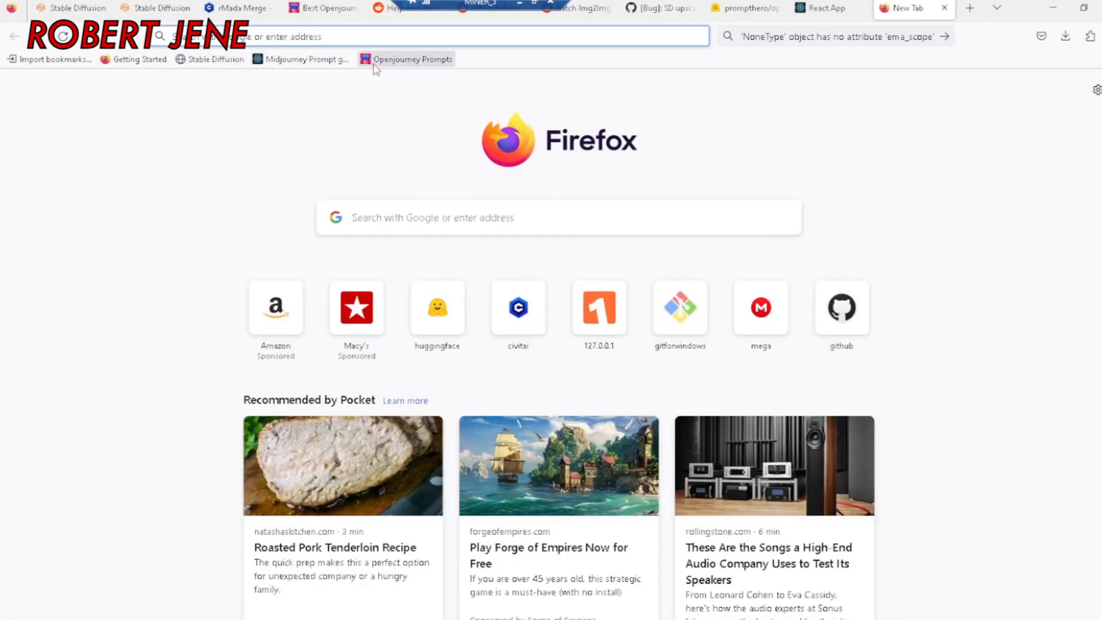
pyautogui.click(396, 59)
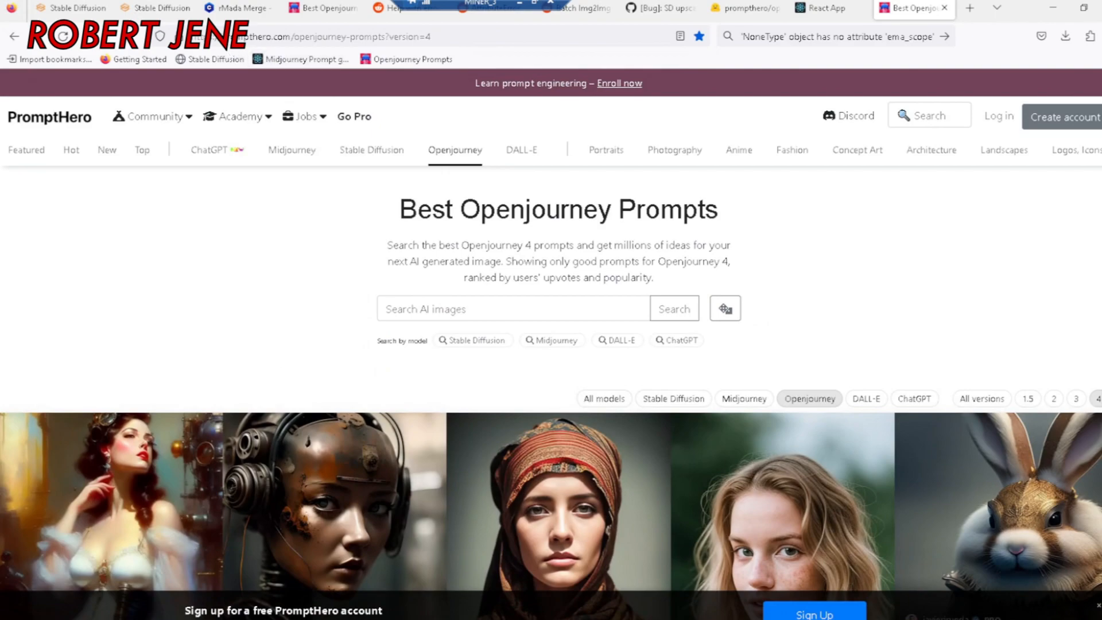
# Open PromptHero's freckled-woman portrait and generate a Midjourney prompt for the topic "Detailed and realistic photography of a woman with freckles".
pyautogui.scroll(-3, 750, 463)
pyautogui.click(746, 395)
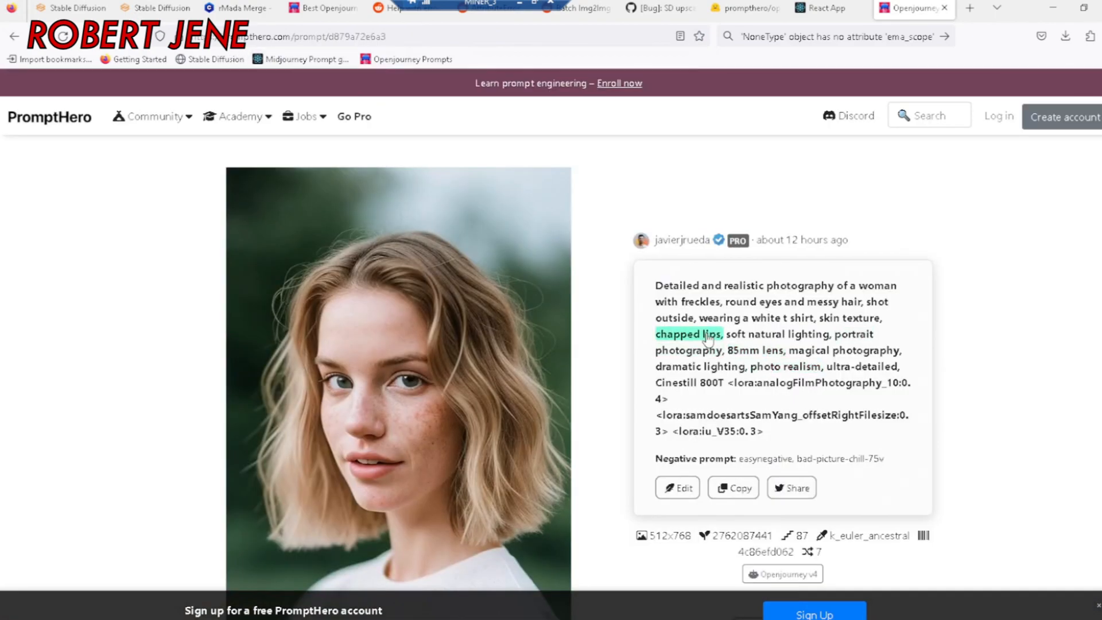
pyautogui.hotkey('ctrl', 'shift', 'Tab')
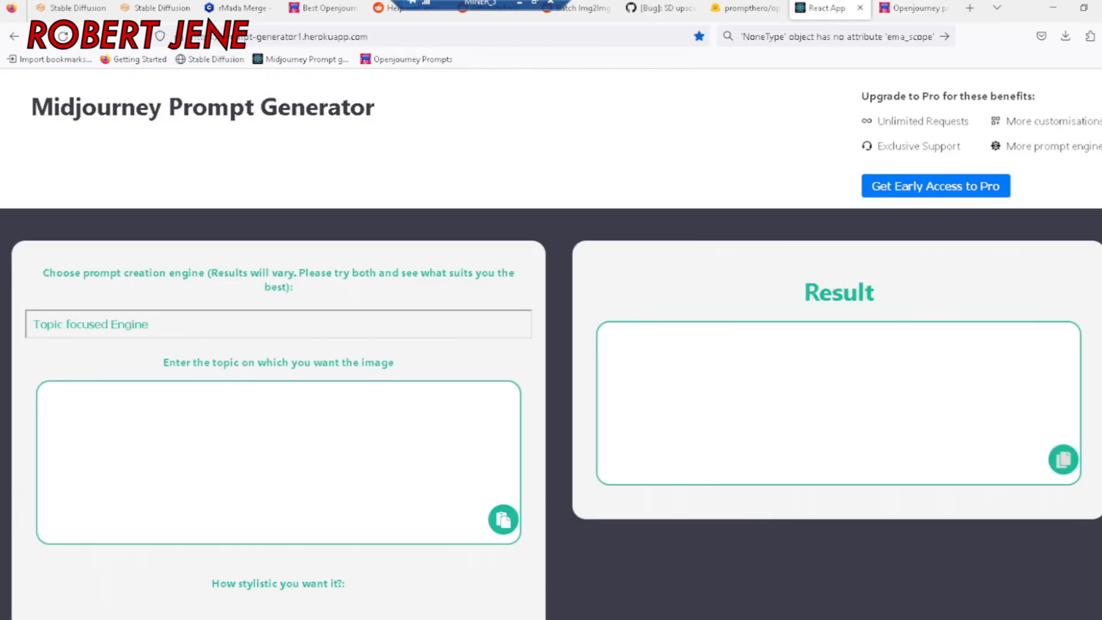
pyautogui.click(51, 405)
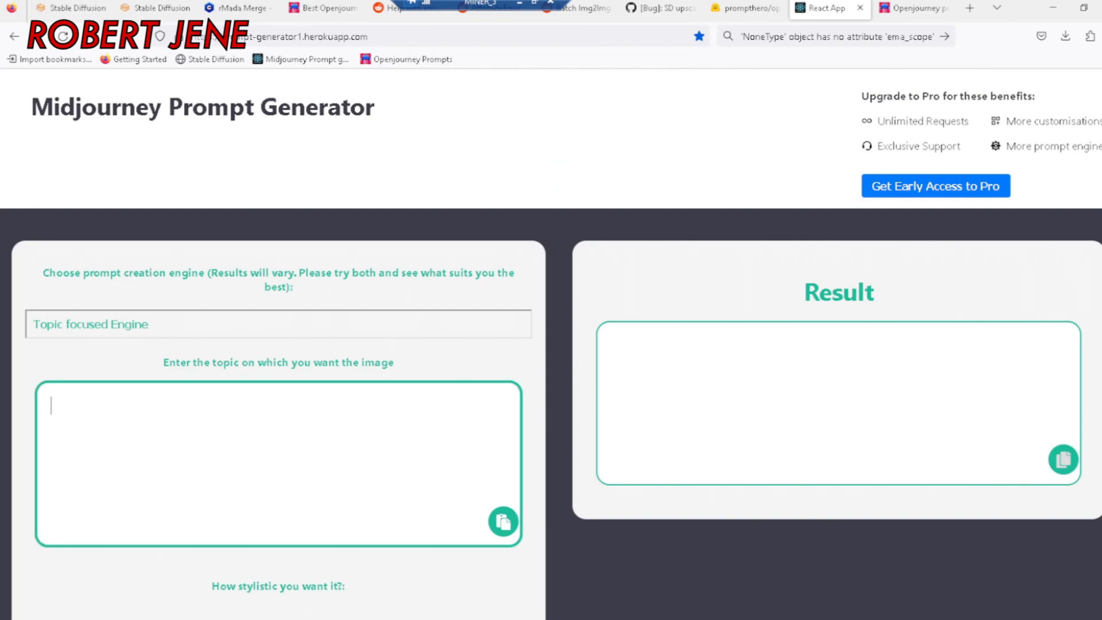
pyautogui.write('Detailed and realistic photography of a woman with freckles')
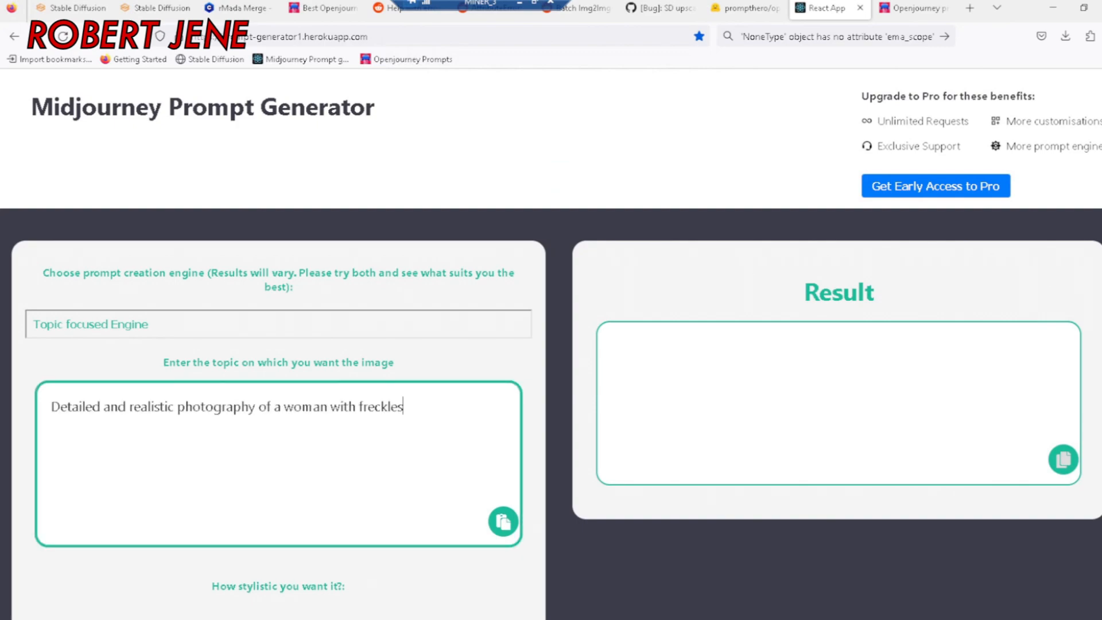
pyautogui.scroll(-1, 278, 574)
pyautogui.click(279, 599)
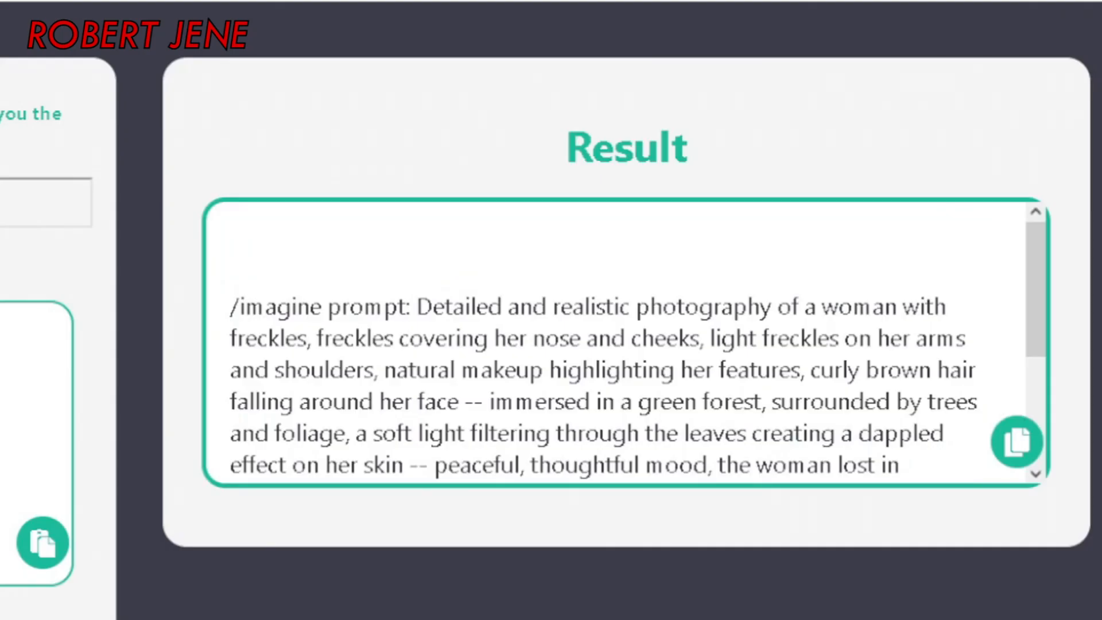
# Copy the generated freckled-woman prompt, without "/imagine prompt:", into the Stable Diffusion txt2img prompt.
pyautogui.moveTo(230, 307); pyautogui.dragTo(281, 449)
pyautogui.click(433, 307)
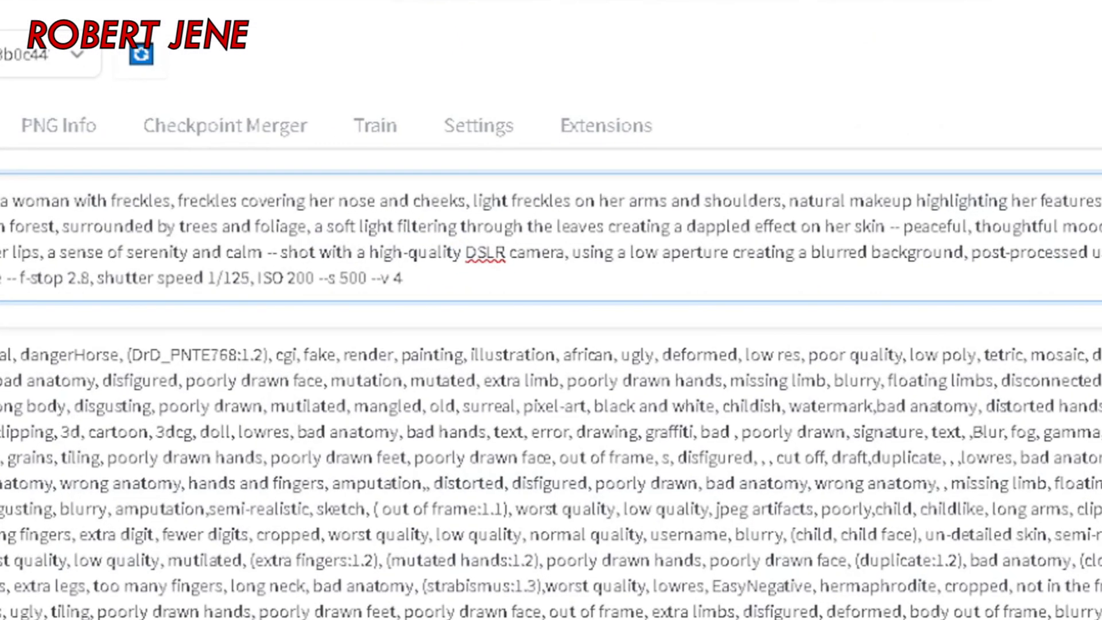
pyautogui.scroll(-2, 552, 447)
pyautogui.scroll(-2, 551, 310)
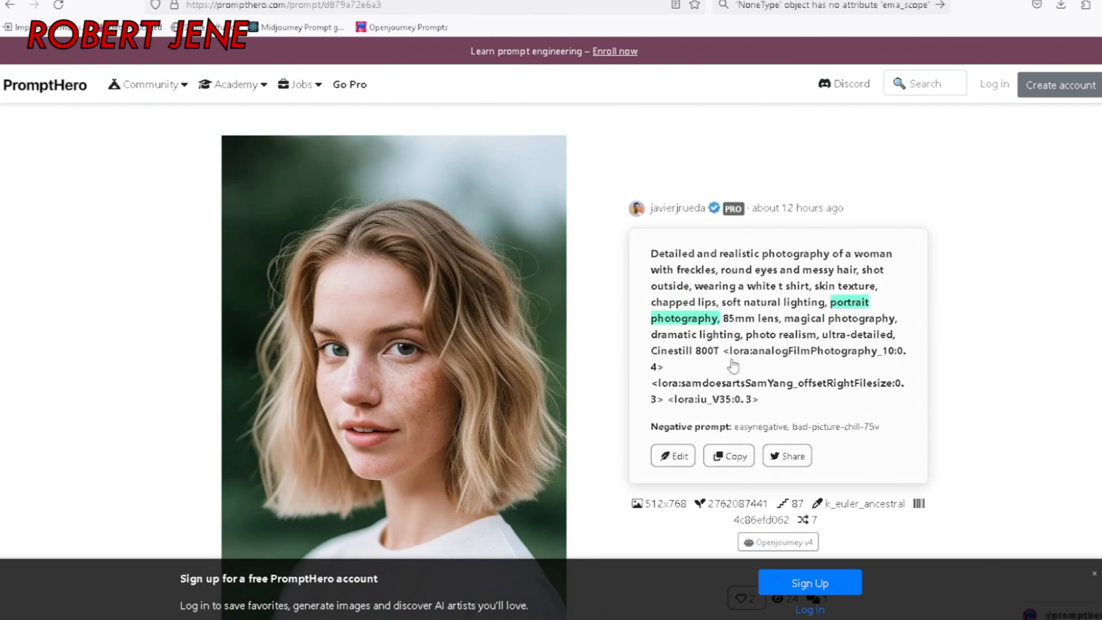
# Replace the txt2img prompt with PromptHero's full freckled-woman prompt and search the web for ":analogFilmPhotography lora".
pyautogui.moveTo(760, 395); pyautogui.dragTo(870, 270)
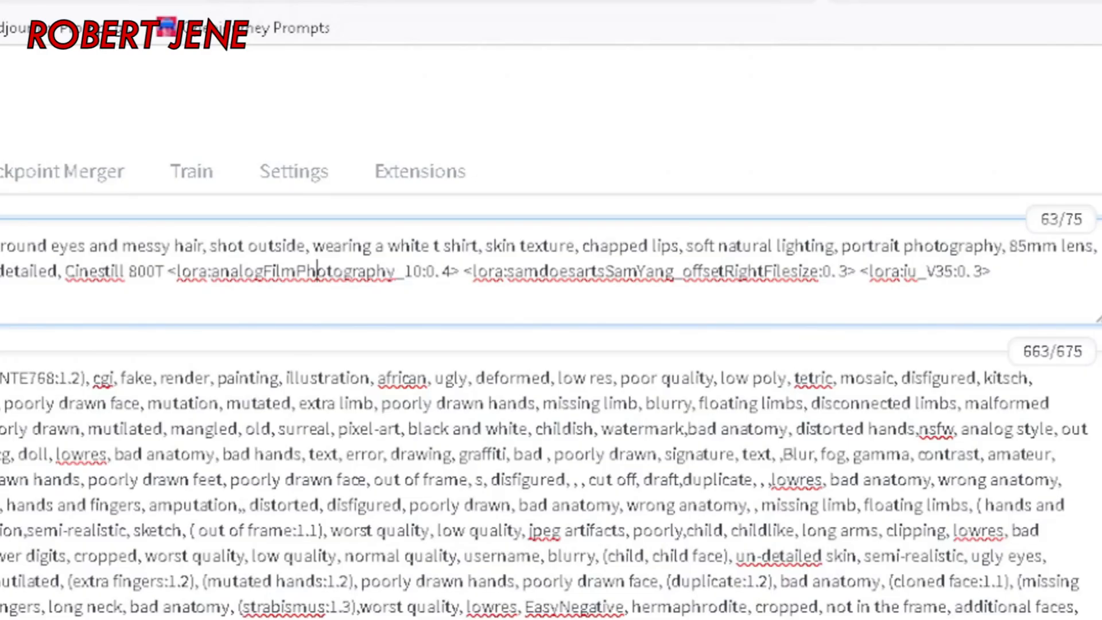
pyautogui.moveTo(208, 271); pyautogui.dragTo(395, 271)
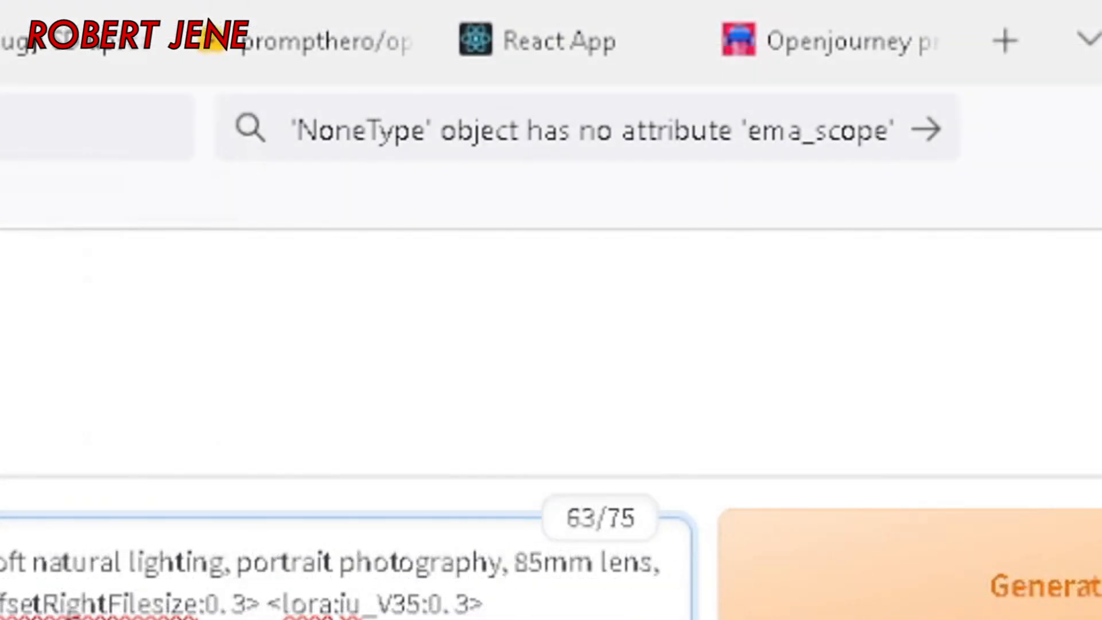
pyautogui.hotkey('ctrl', 't')
pyautogui.hotkey('ctrl', 'k')
pyautogui.write(':analogFilmPhotography')
pyautogui.write('lora')
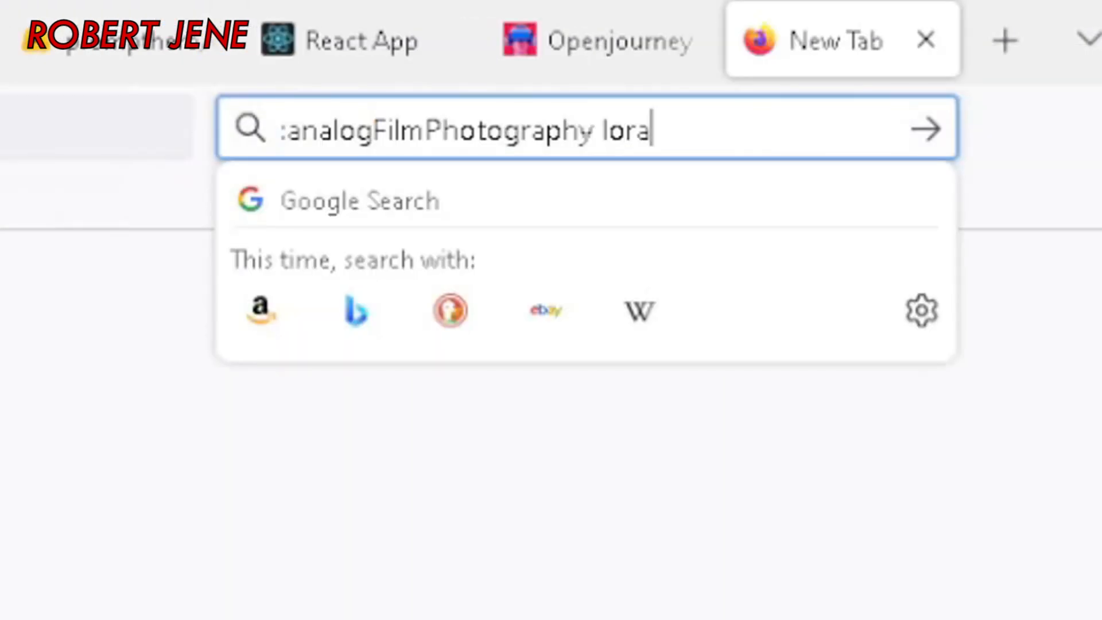
pyautogui.press('Return')
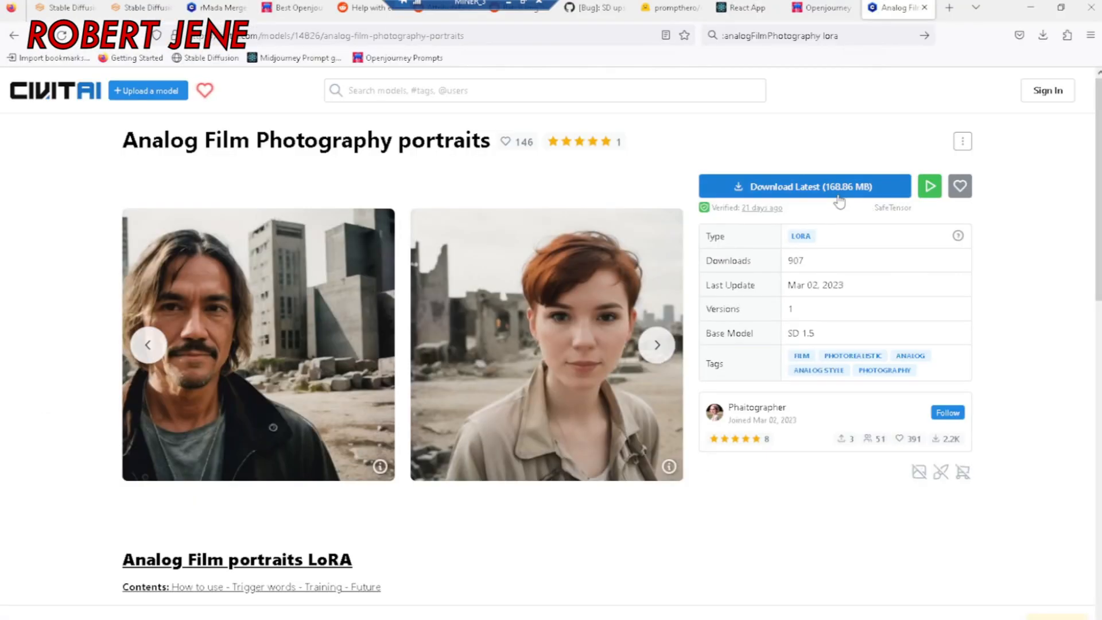
# Download the Analog Film Photography portraits LoRA into models\Lora as analogFilmPhotography_10.safetensors and check the download's progress.
pyautogui.click(838, 195)
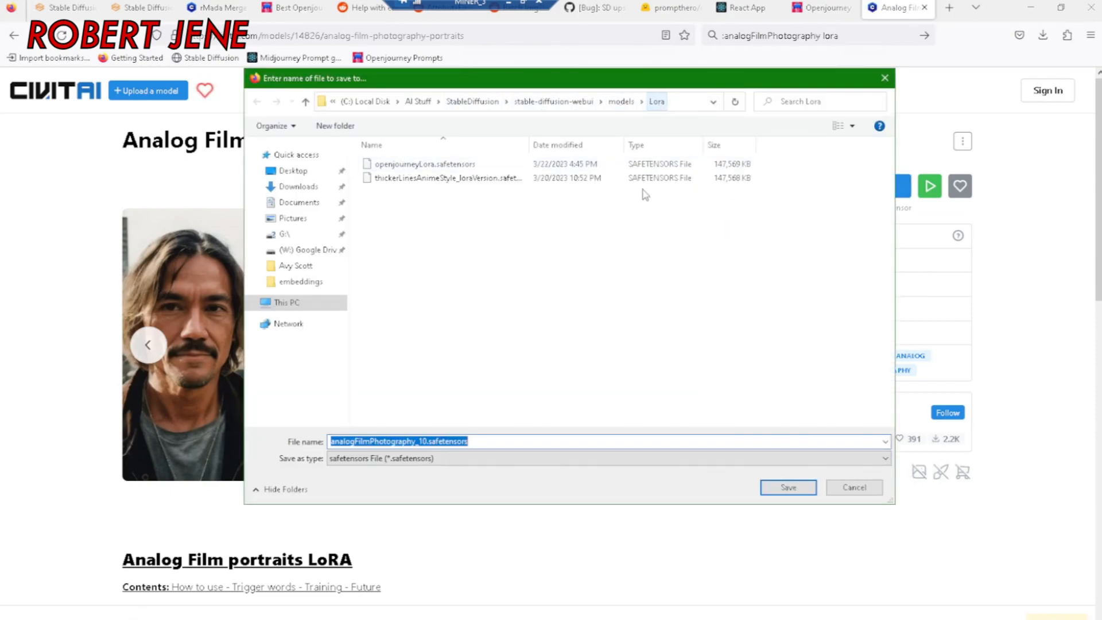
pyautogui.press('Return')
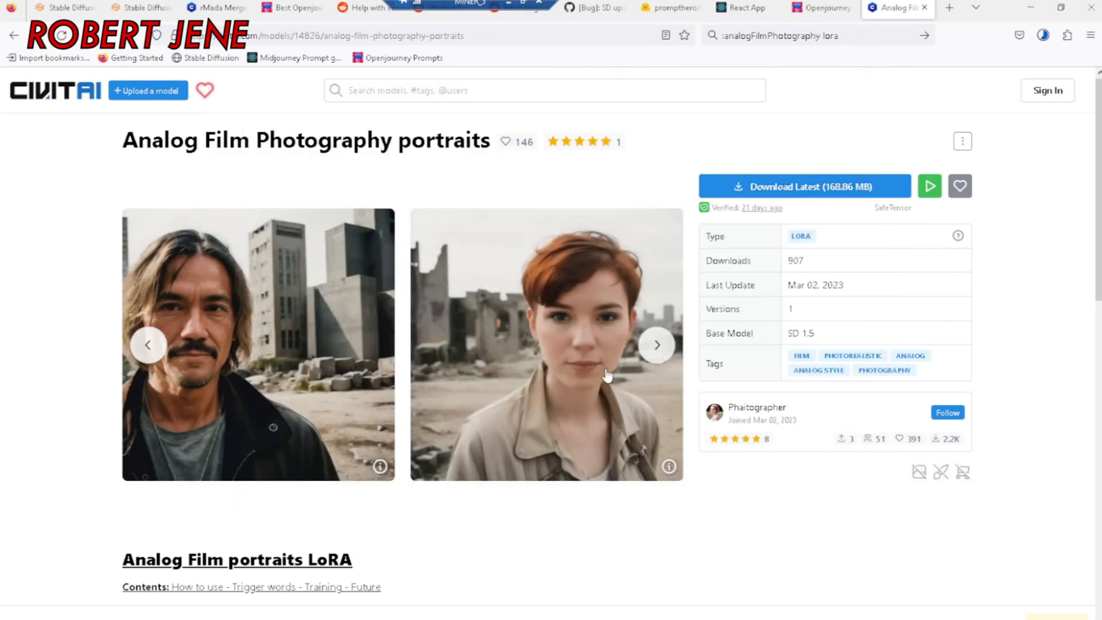
pyautogui.hotkey('ctrl', 'shift', 'y')
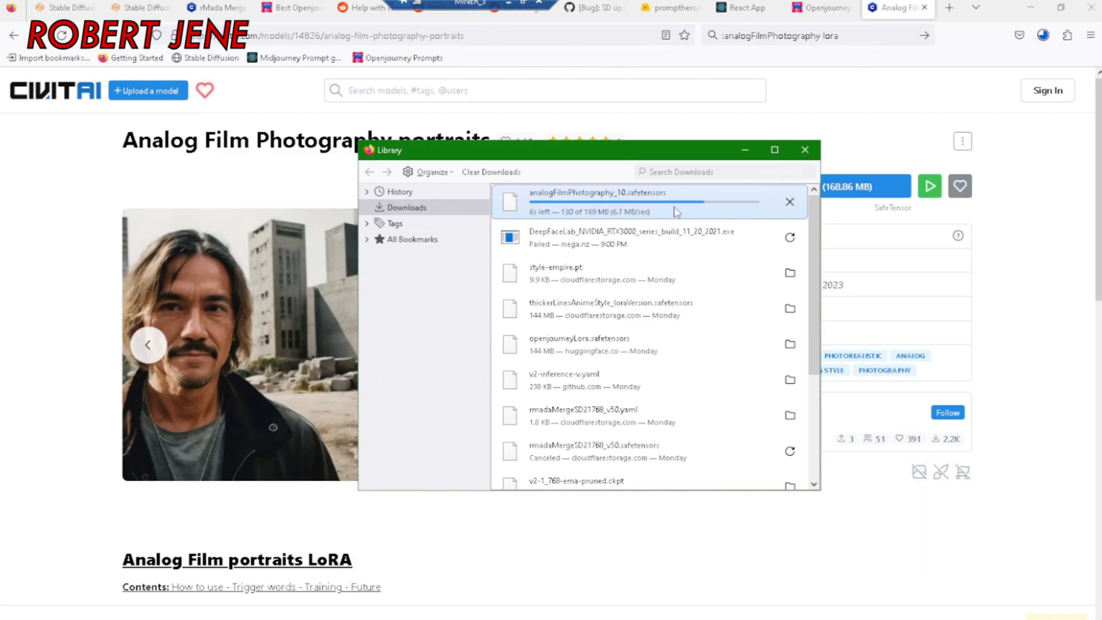
pyautogui.click(805, 150)
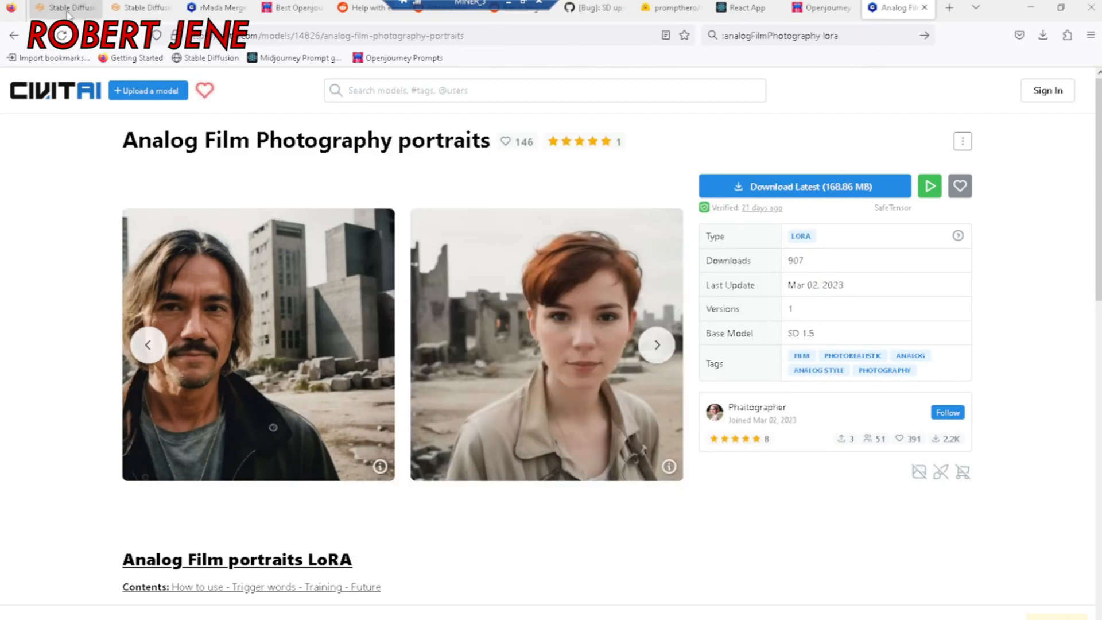
# Refresh the checkpoint list and the LoRA list of the extra networks in the Stable Diffusion web UI.
pyautogui.click(67, 9)
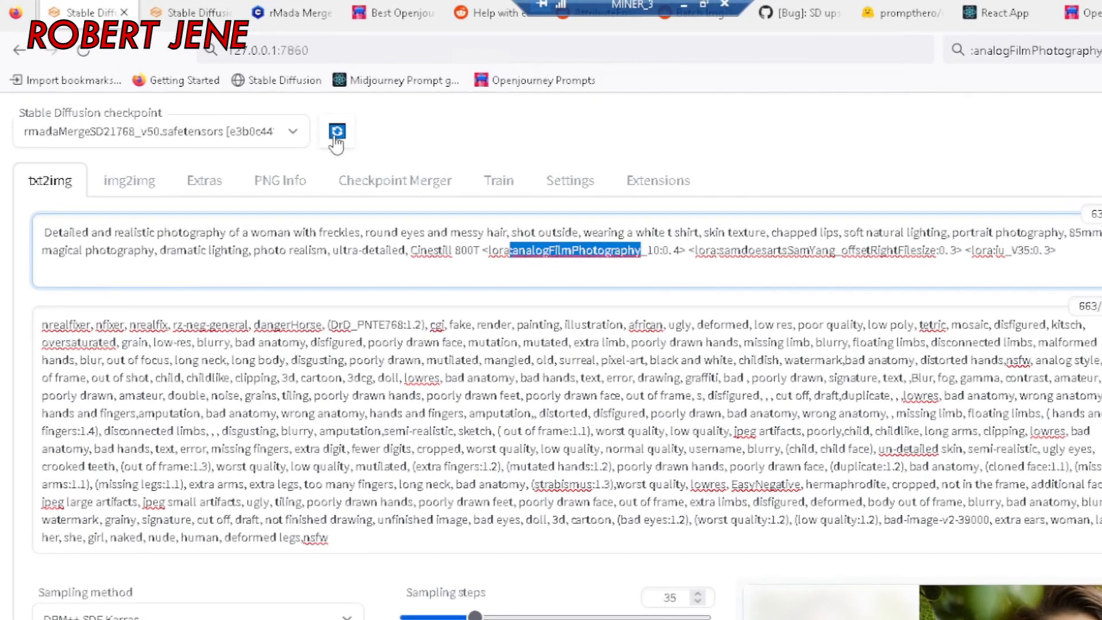
pyautogui.click(330, 131)
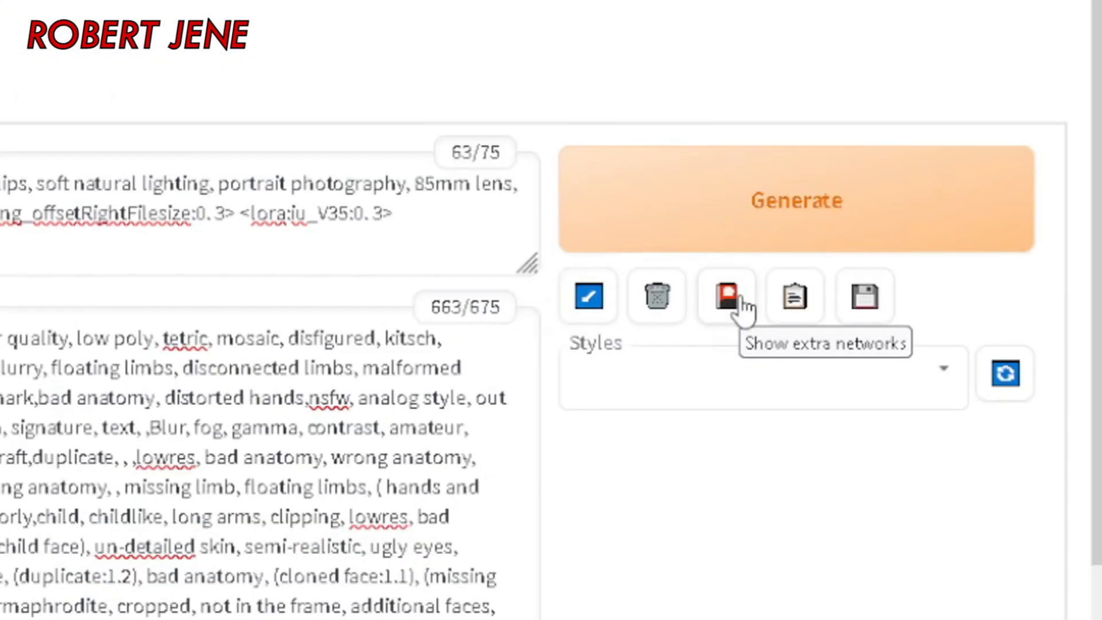
pyautogui.click(729, 298)
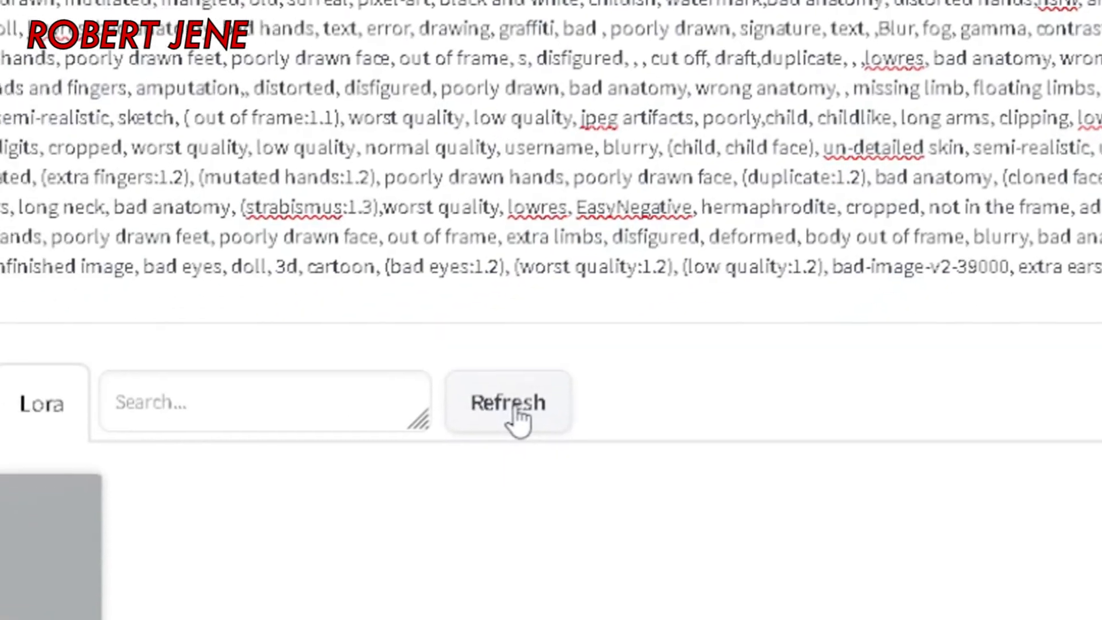
pyautogui.click(515, 410)
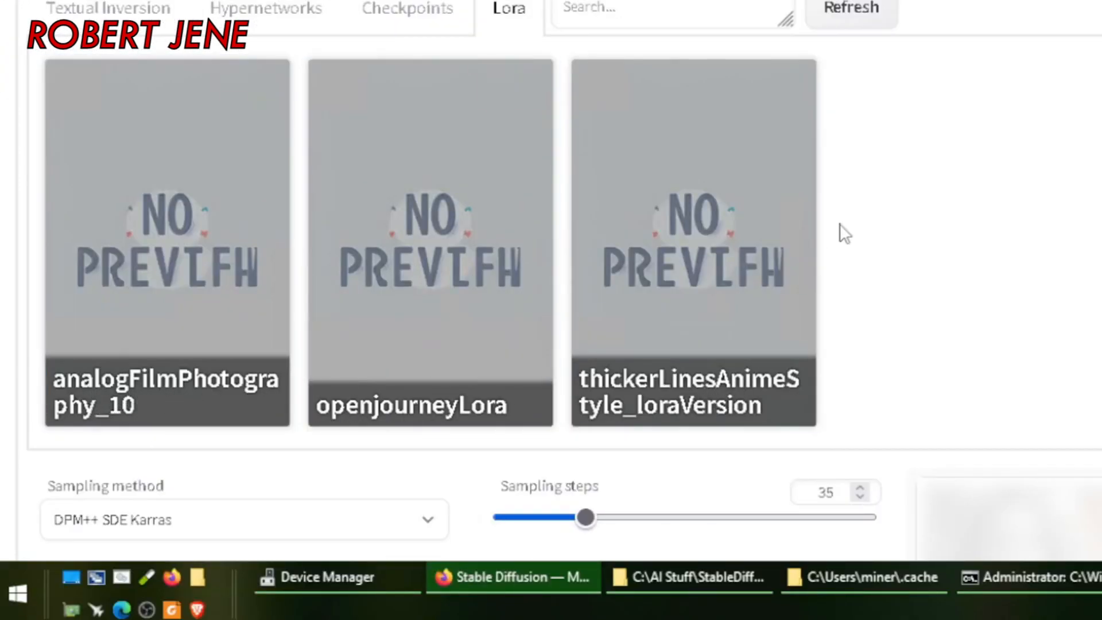
pyautogui.scroll(3, 843, 190)
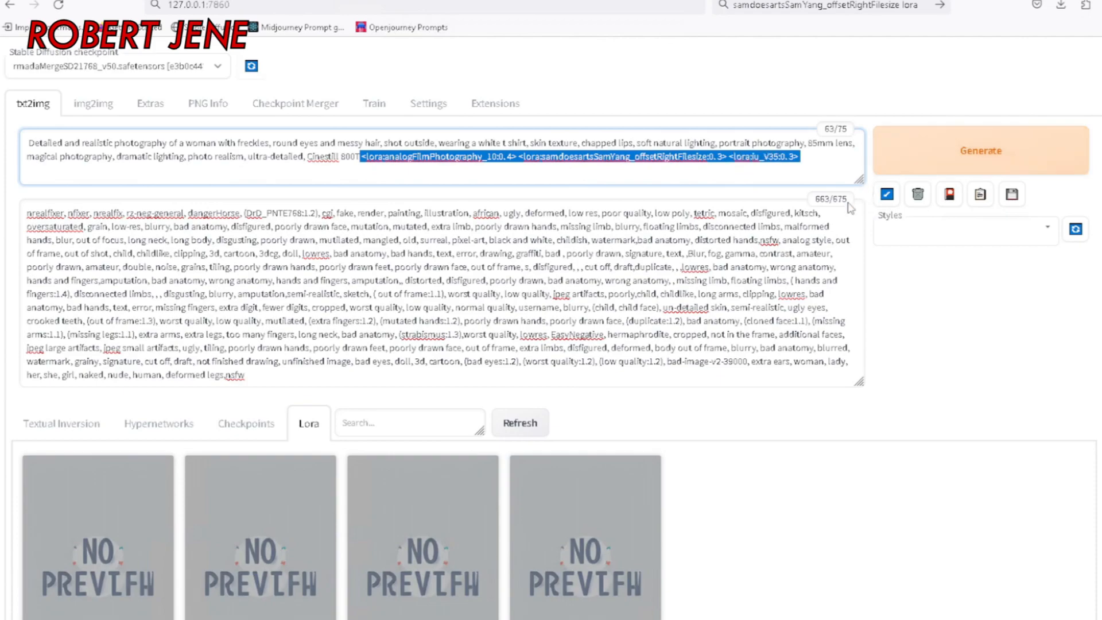
# Check the available LoRAs, generate an image from the freckled-woman prompt with its LoRA tags, and hide the extra networks.
pyautogui.scroll(-2, 776, 420)
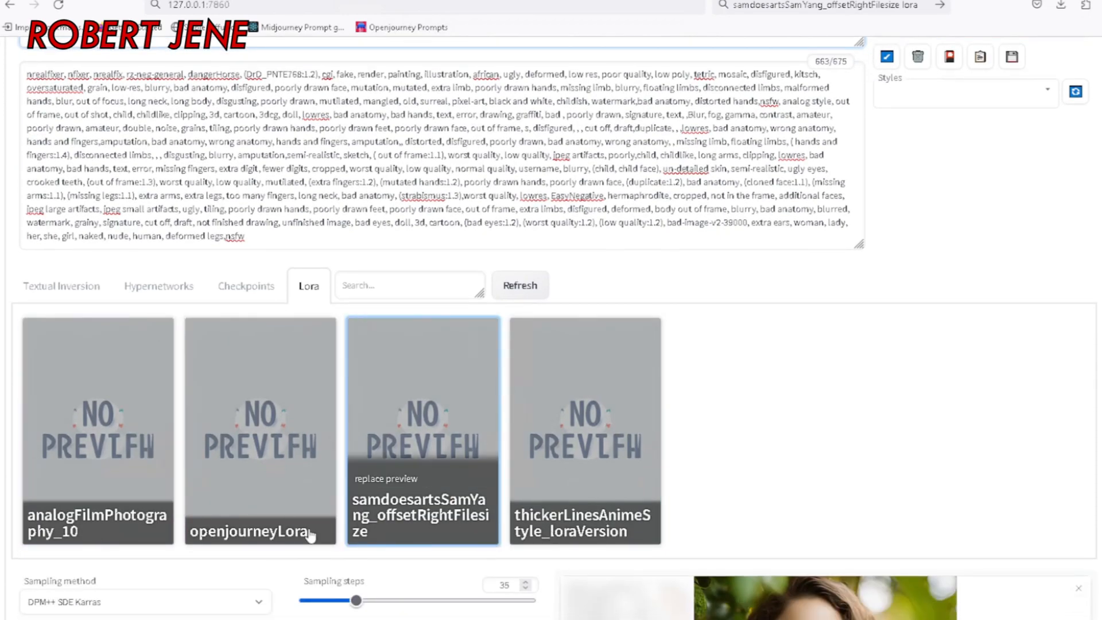
pyautogui.scroll(2, 644, 468)
pyautogui.click(968, 154)
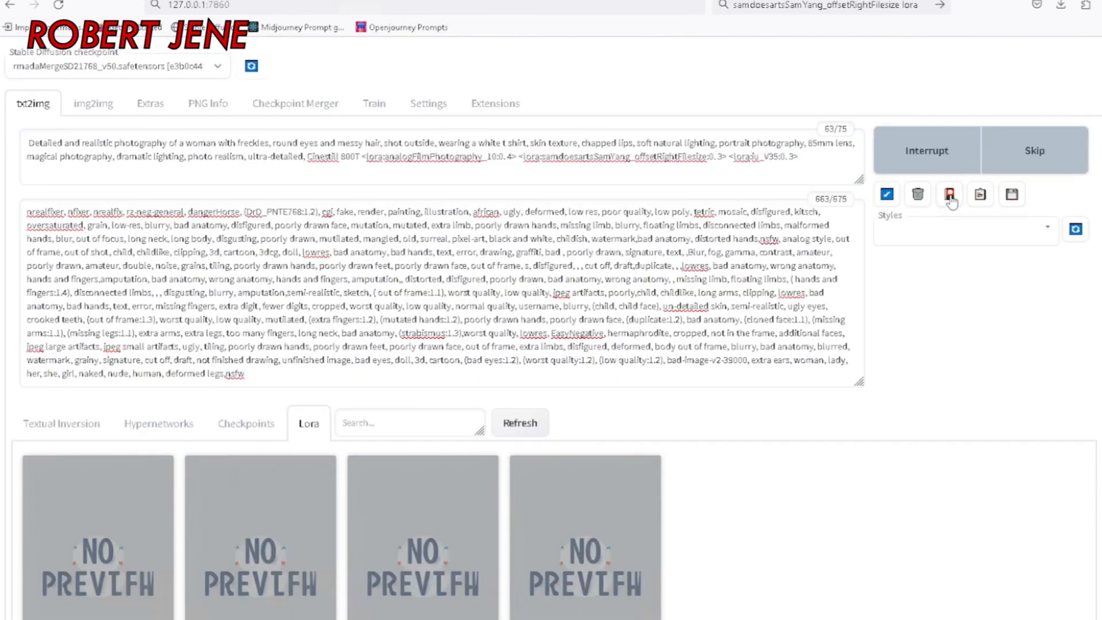
pyautogui.click(951, 196)
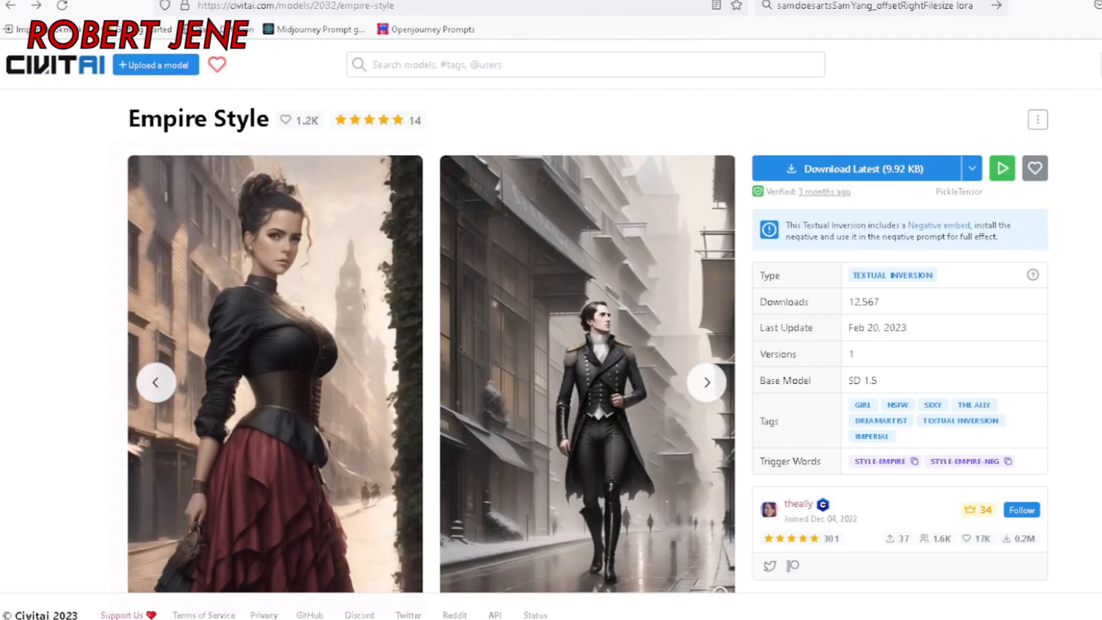
# Open the Empire Style example of the woman in the red ruffled skirt on Civitai and copy its prompts.
pyautogui.scroll(-3, 32, 251)
pyautogui.click(468, 320)
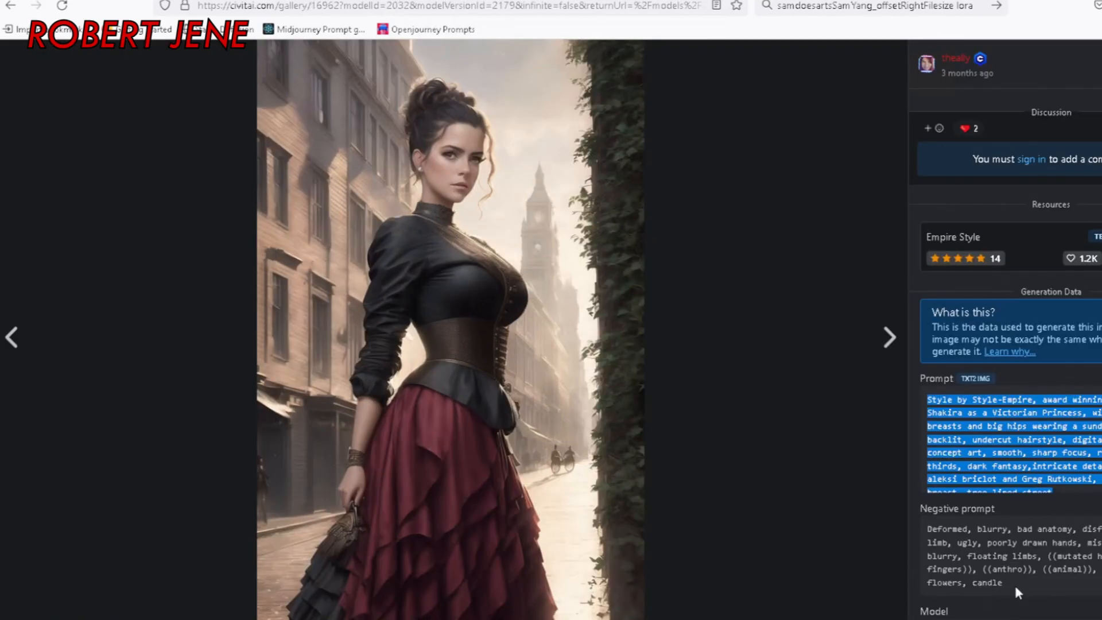
pyautogui.moveTo(1014, 584); pyautogui.dragTo(927, 543)
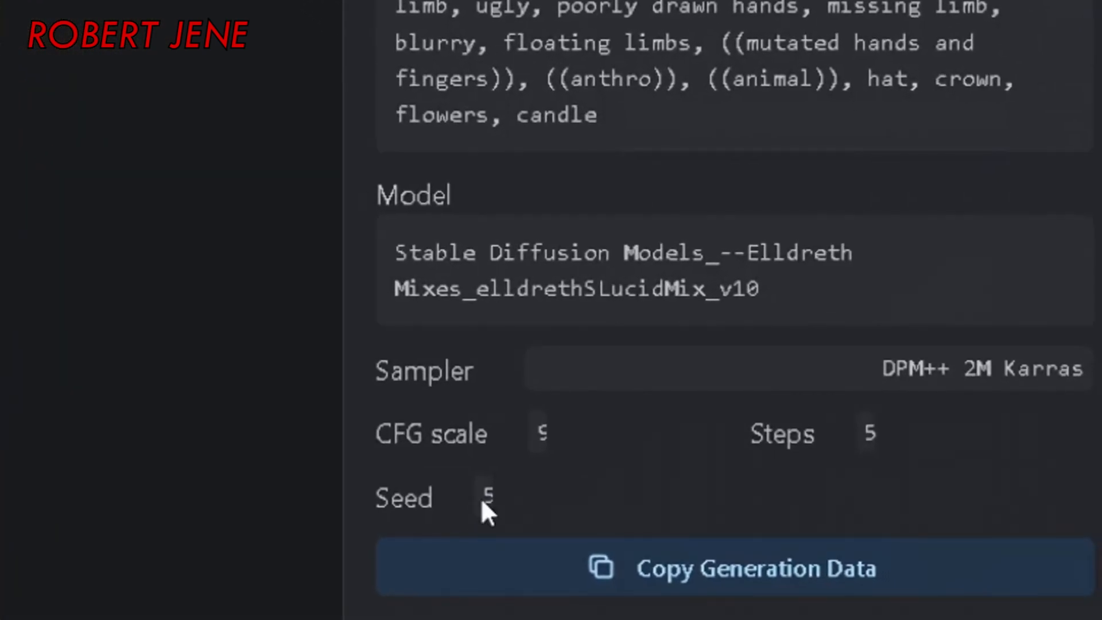
# Copy the example's full seed from the page's HTML and set the txt2img seed to 55890766.
pyautogui.rightClick(482, 496)
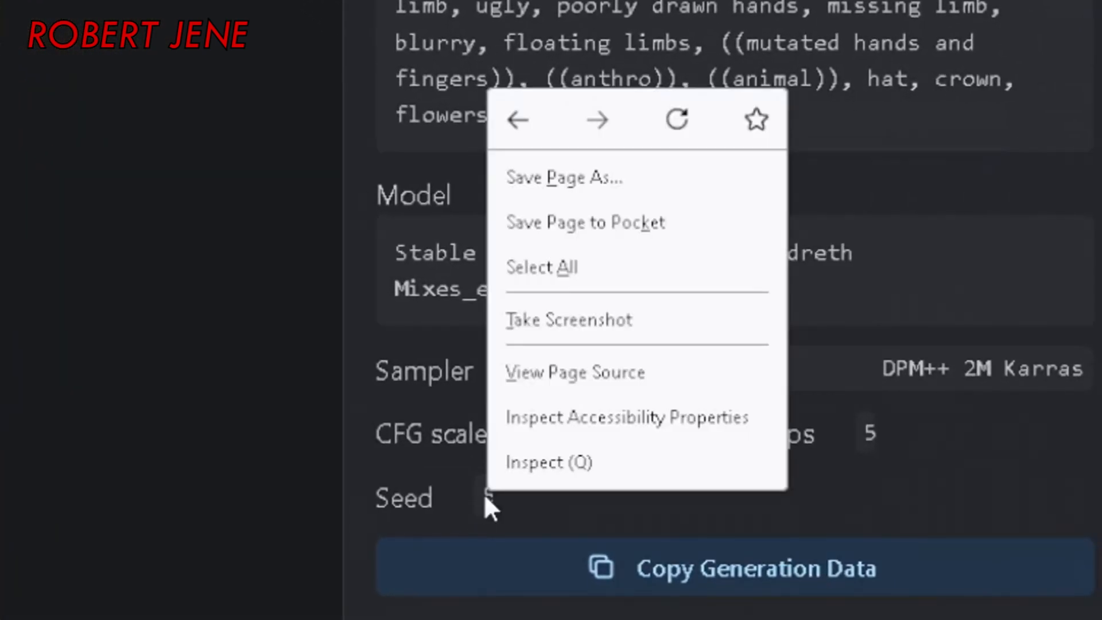
pyautogui.click(547, 478)
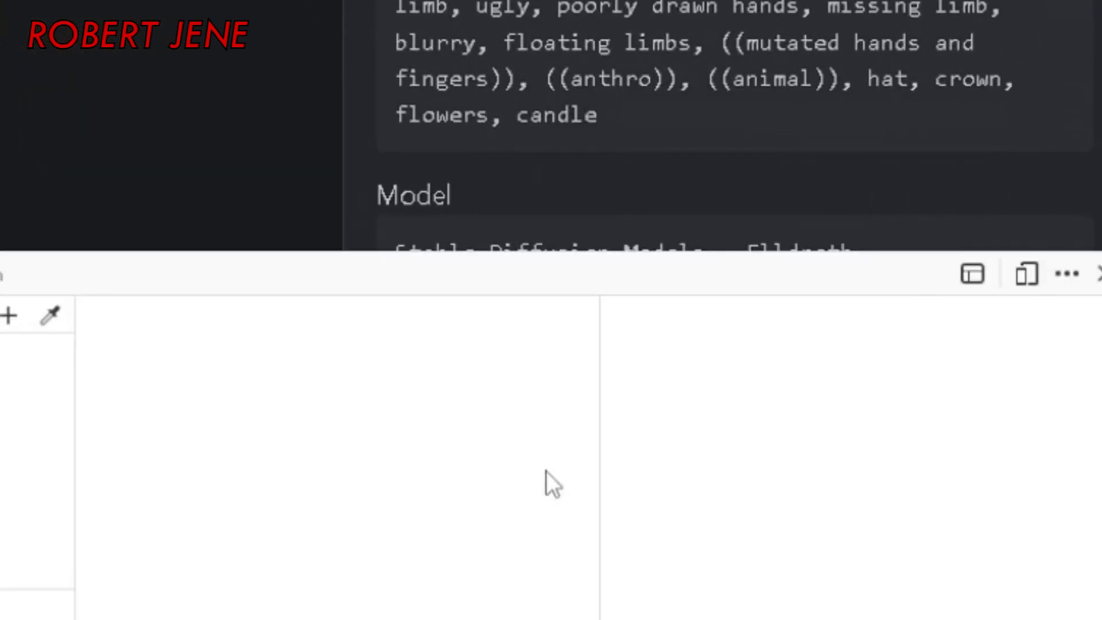
pyautogui.rightClick(671, 464)
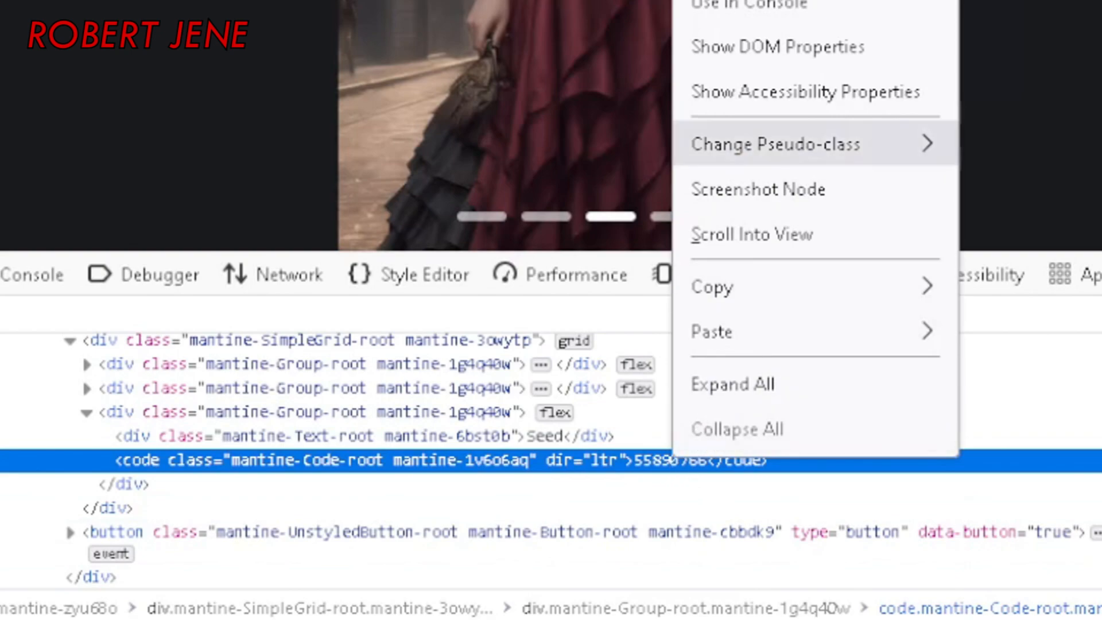
pyautogui.click(725, 1)
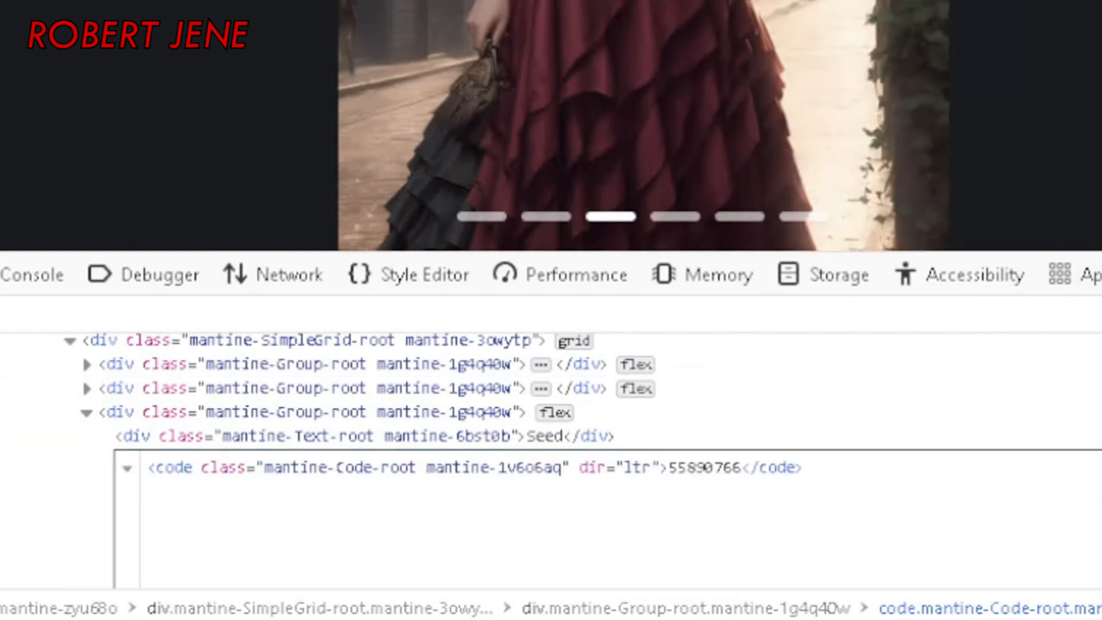
pyautogui.hotkey('shift', 'Right')
pyautogui.hotkey('shift', 'Right')
pyautogui.hotkey('shift', 'Right')
pyautogui.hotkey('shift', 'Right')
pyautogui.hotkey('shift', 'Right')
pyautogui.hotkey('shift', 'Right')
pyautogui.hotkey('shift', 'Right')
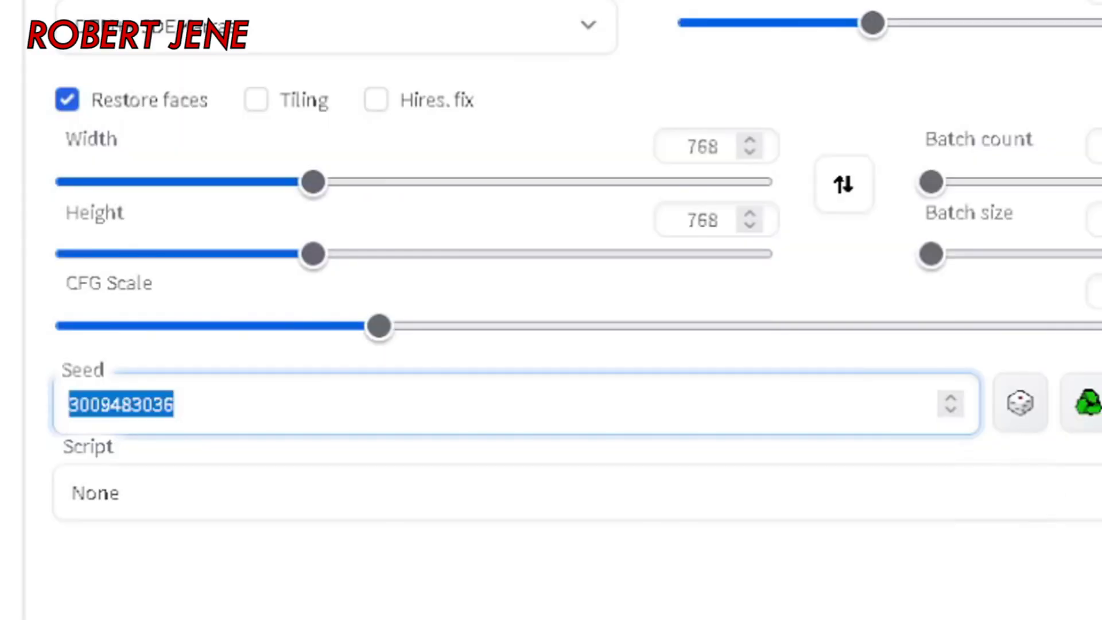
pyautogui.write('55890766')
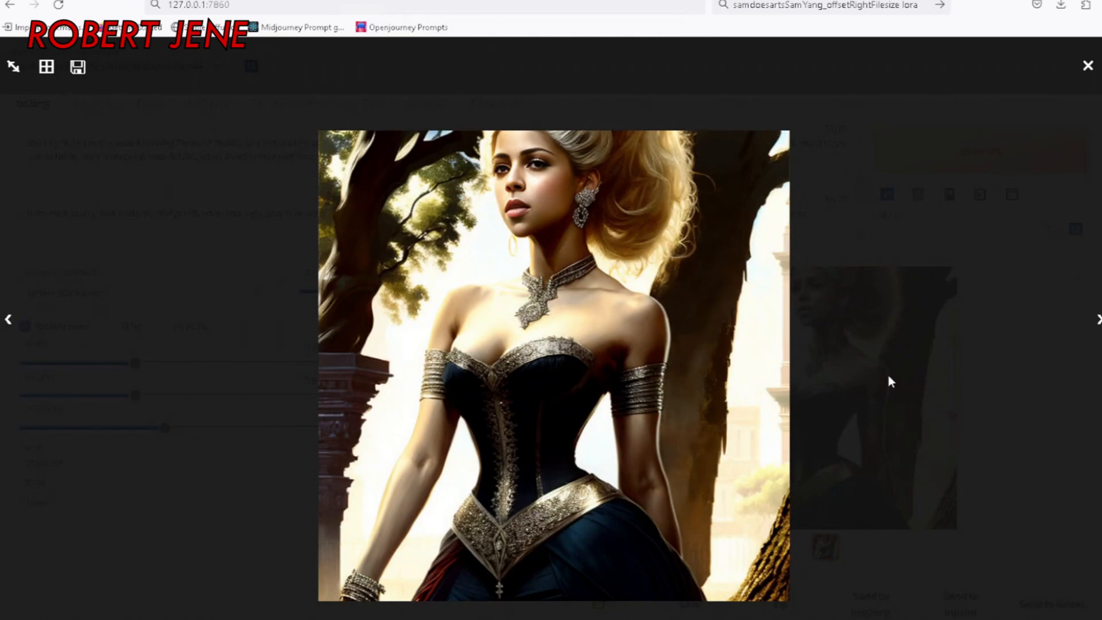
# Close the enlarged image and copy the embeddings folder path given for Textual Inversion in the extra networks.
pyautogui.click(1089, 68)
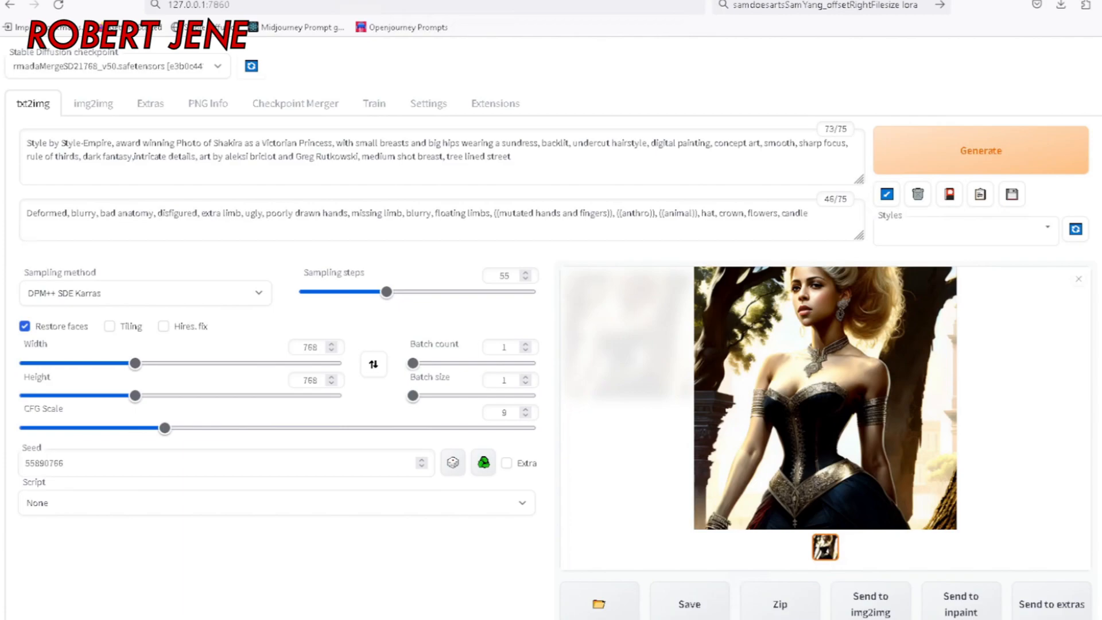
pyautogui.click(950, 195)
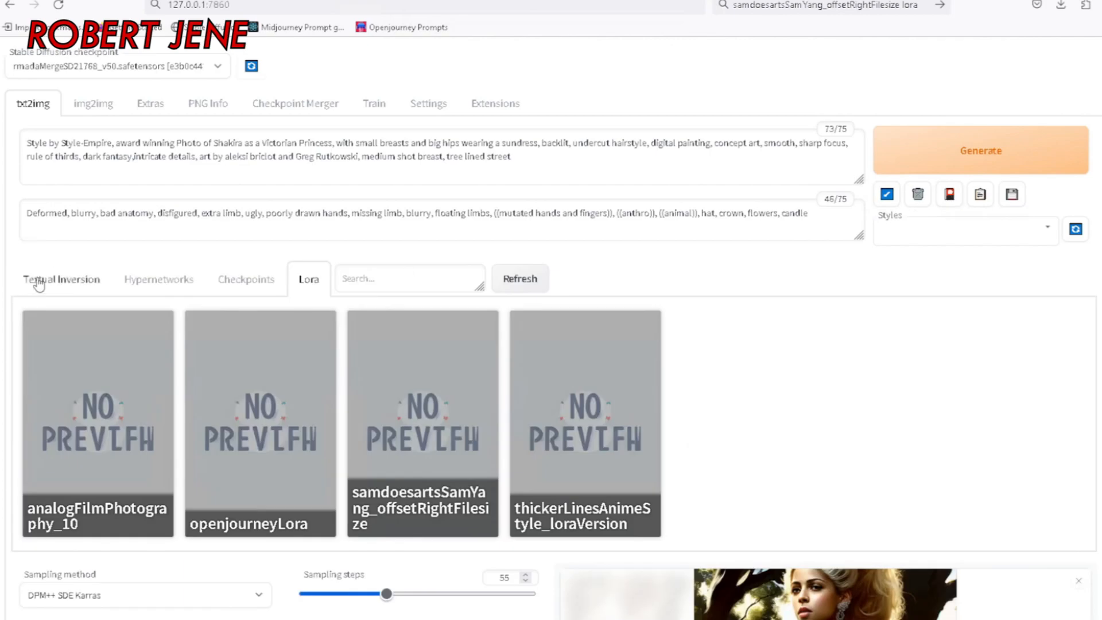
pyautogui.click(42, 284)
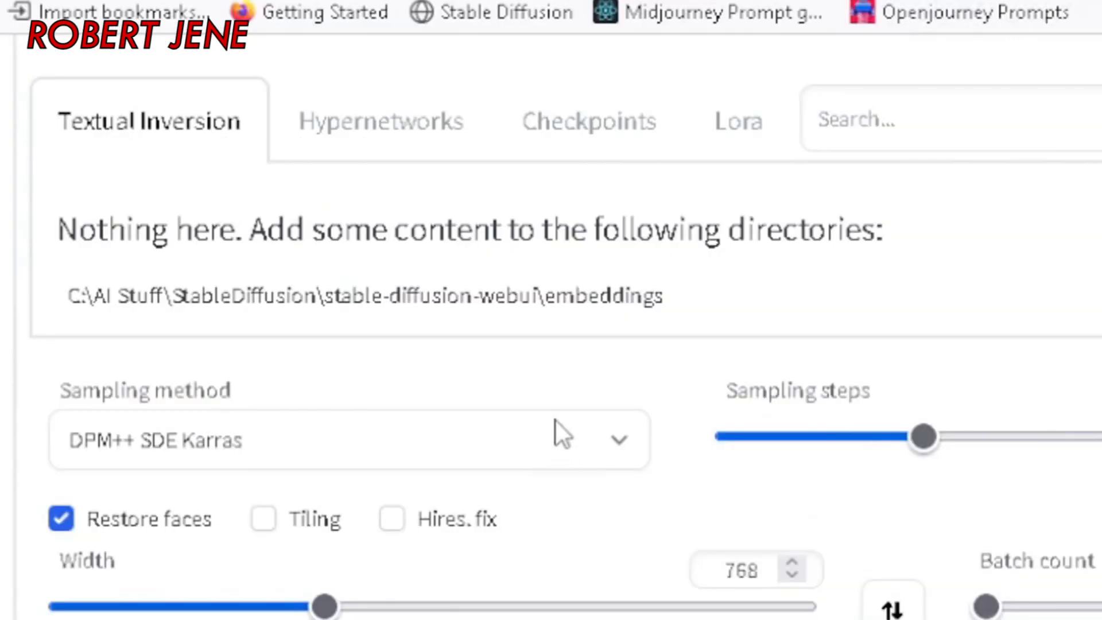
pyautogui.moveTo(688, 304); pyautogui.dragTo(66, 298)
pyautogui.hotkey('ctrl', 'c')
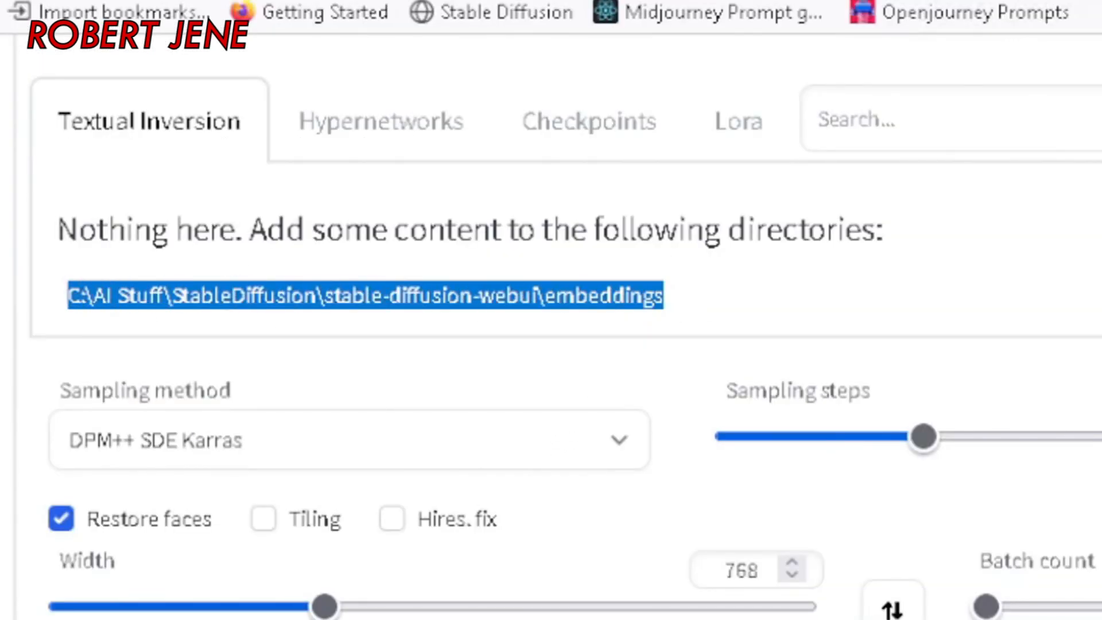
# Open the copied stable-diffusion-webui\embeddings folder path in File Explorer to check which embeddings are installed.
pyautogui.press('super+e')
pyautogui.hotkey('alt', 'd')
pyautogui.hotkey('ctrl', 'v')
pyautogui.press('Return')
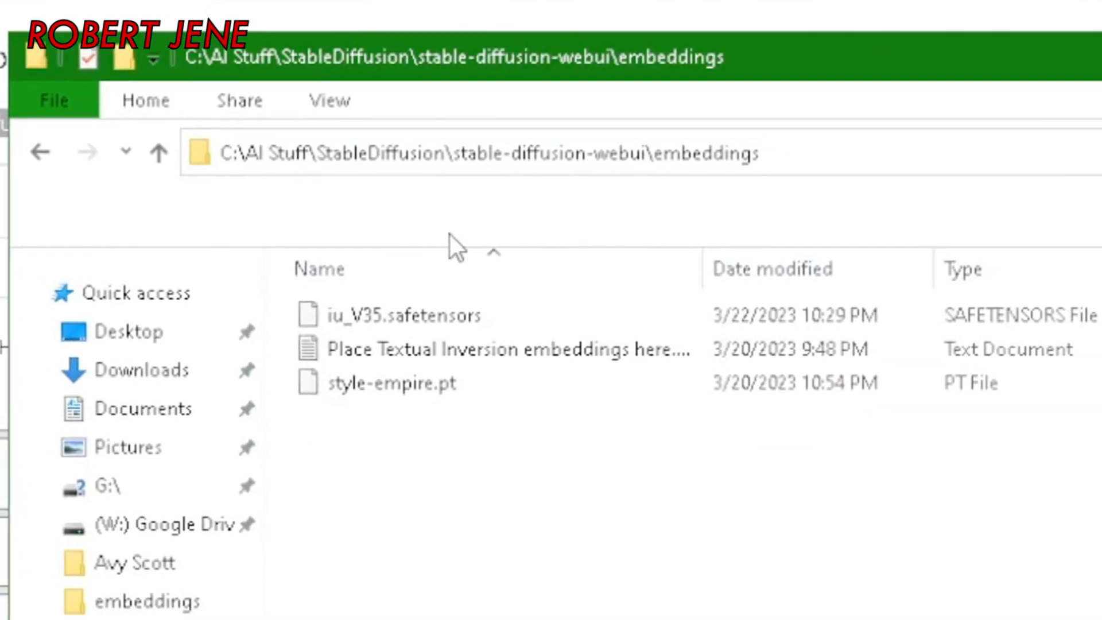
# Return to the Empire Style page on Civitai and review its description and trigger words.
pyautogui.hotkey('alt', 'Tab')
pyautogui.click(835, 275)
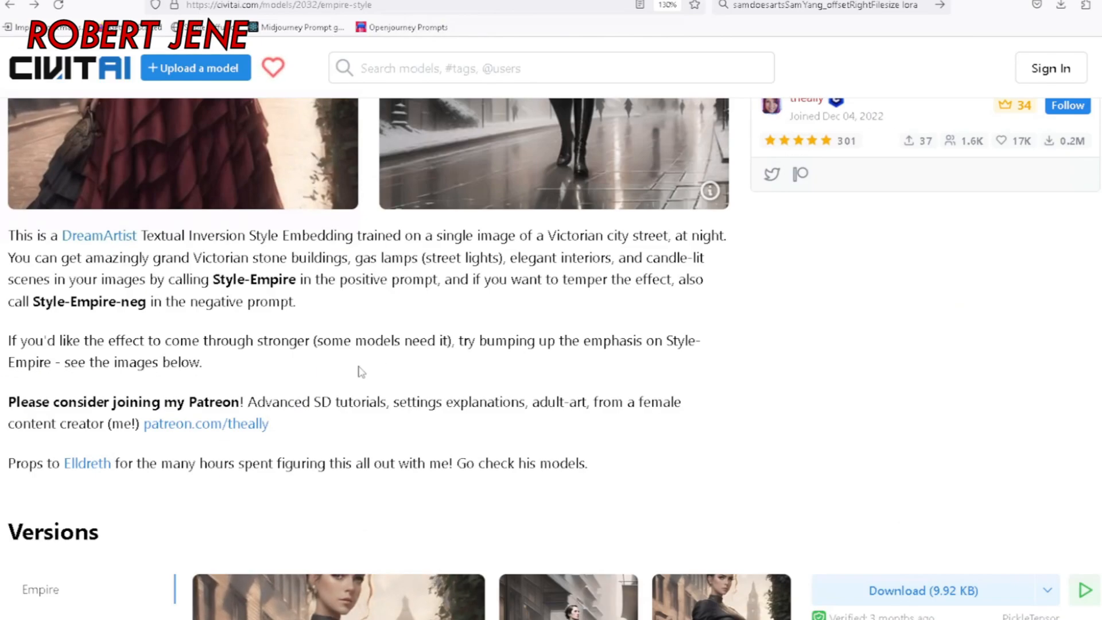
pyautogui.scroll(6, 361, 372)
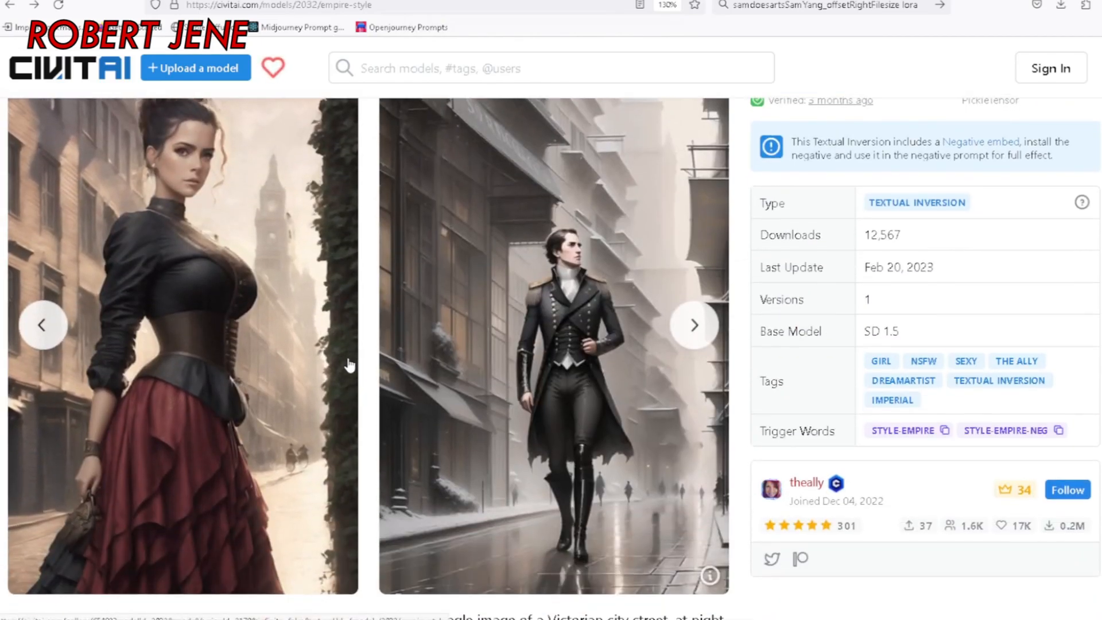
pyautogui.scroll(-3, 428, 374)
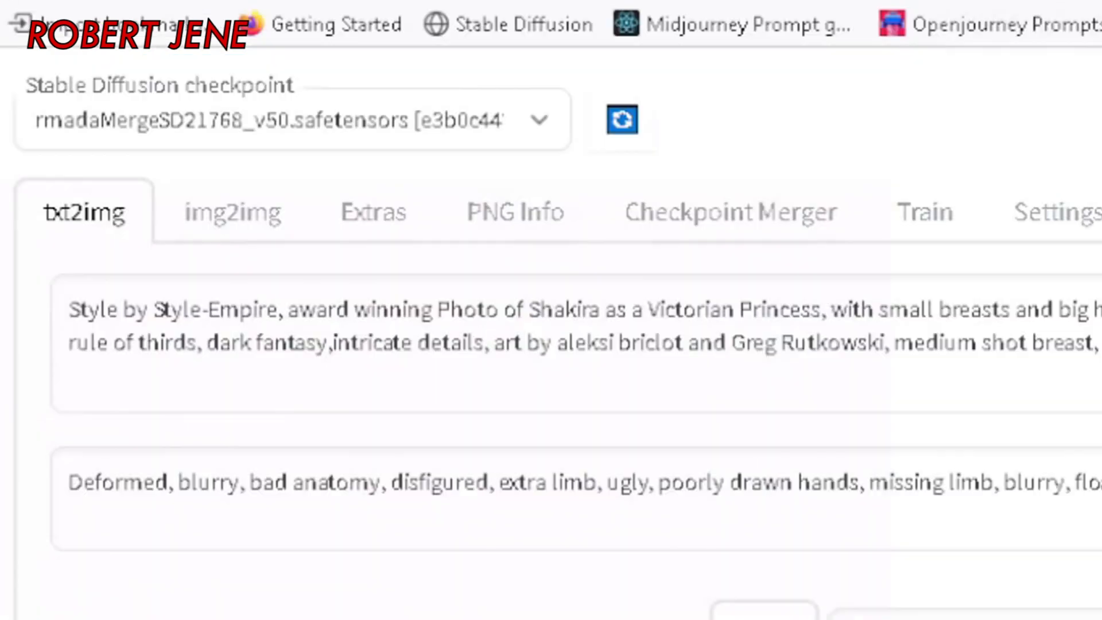
# Append the trigger word style-empire-neg to the end of the txt2img negative prompt and generate the image.
pyautogui.moveTo(164, 310); pyautogui.dragTo(282, 310)
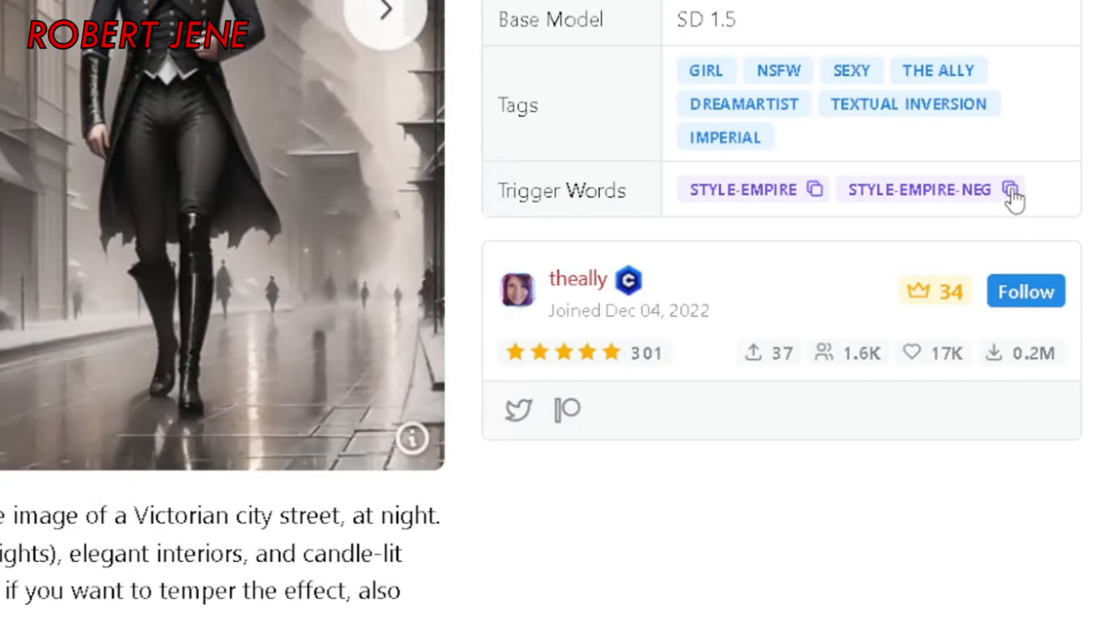
pyautogui.click(1010, 191)
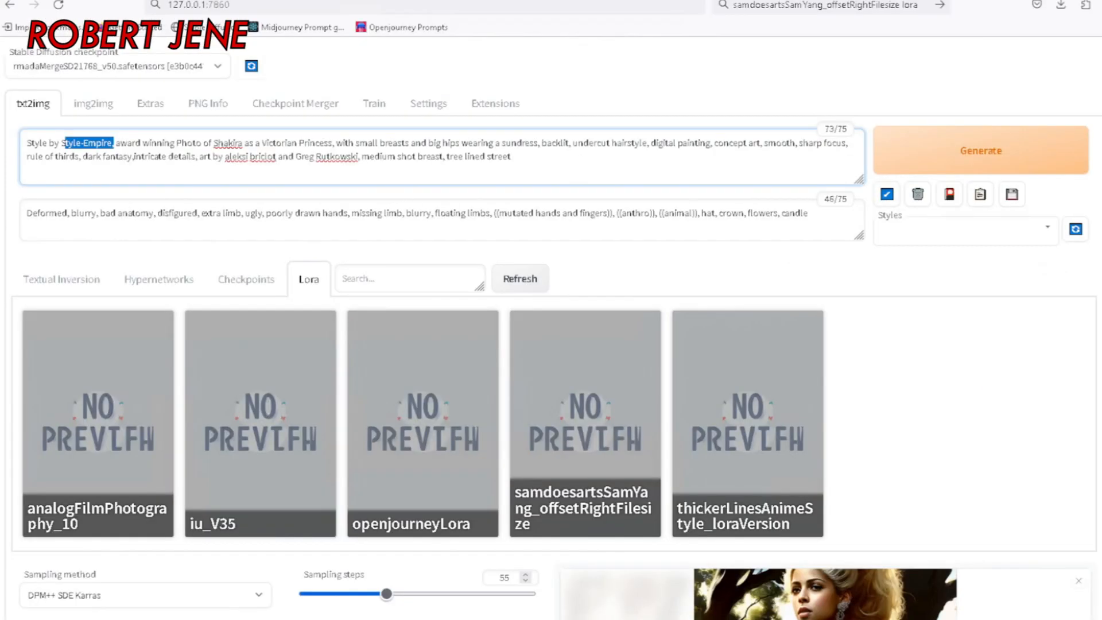
pyautogui.click(809, 213)
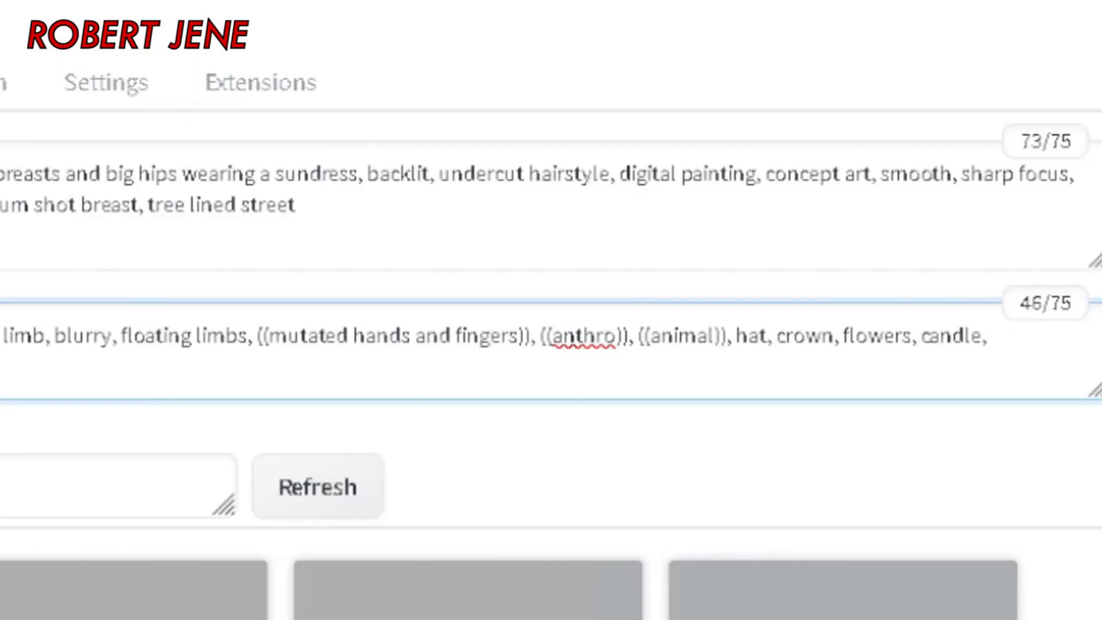
pyautogui.write('style-')
pyautogui.write('empire-neg')
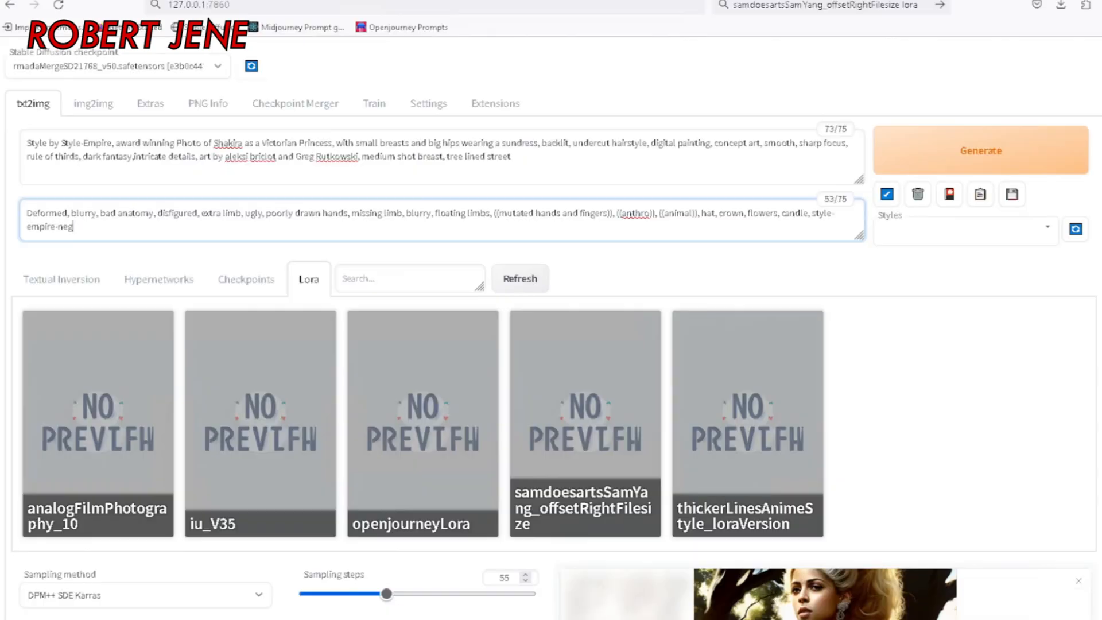
pyautogui.hotkey('ctrl', 'Return')
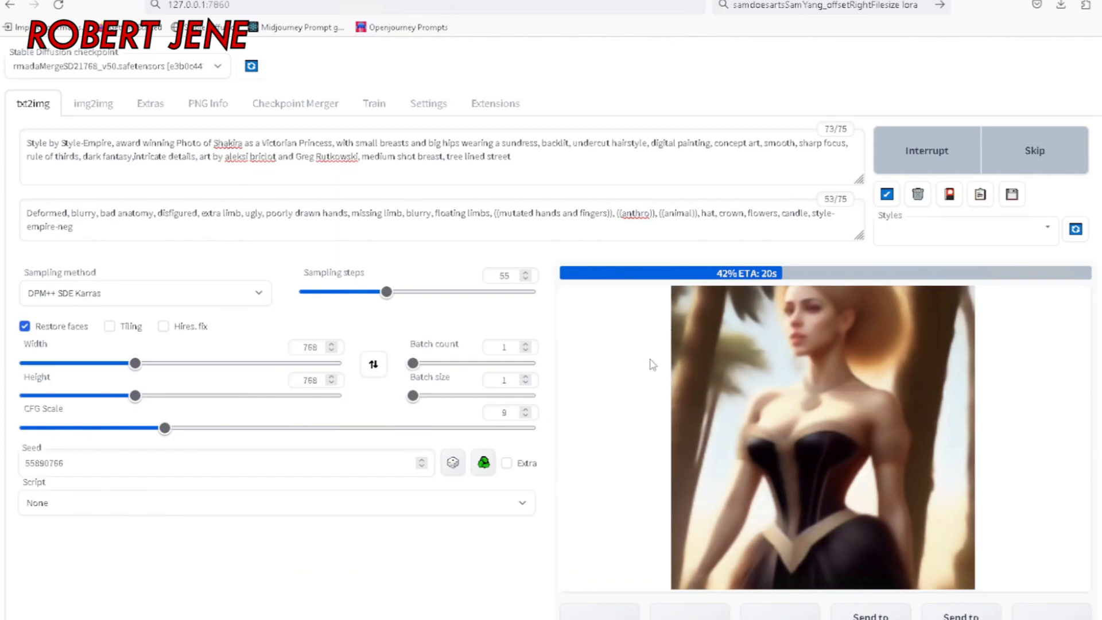
# Open 00095-55890766.png and 00096-55890766.png from the txt2img output folder to compare them, and put the windows away.
pyautogui.hotkey('alt', 'Tab')
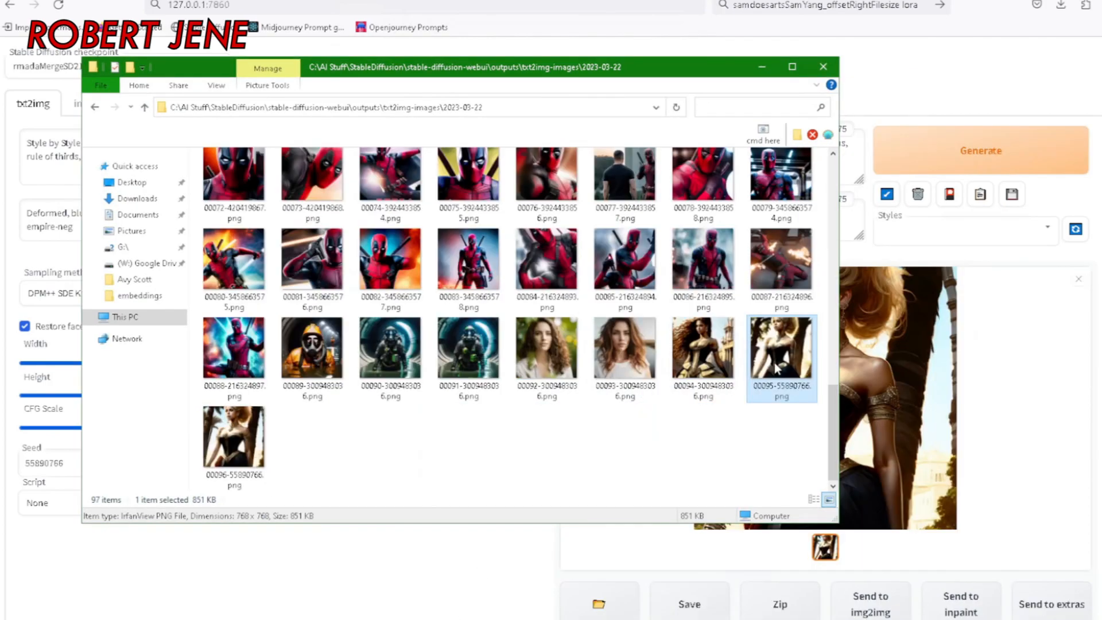
pyautogui.doubleClick(782, 360)
pyautogui.click(660, 442)
pyautogui.doubleClick(241, 440)
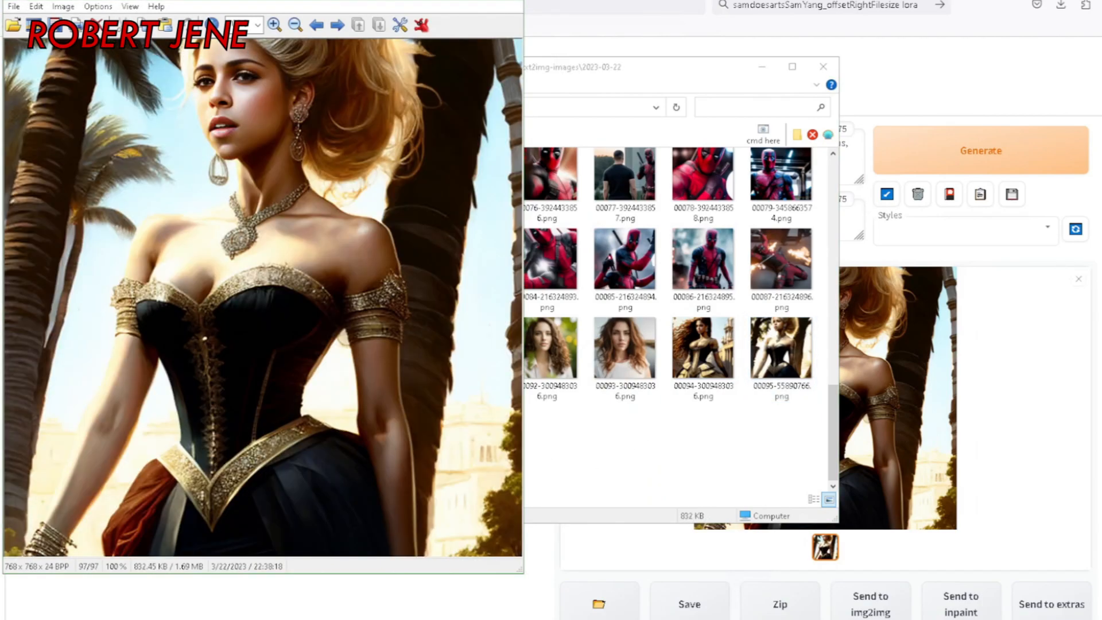
pyautogui.moveTo(237, 1); pyautogui.dragTo(786, 10)
pyautogui.click(377, 2)
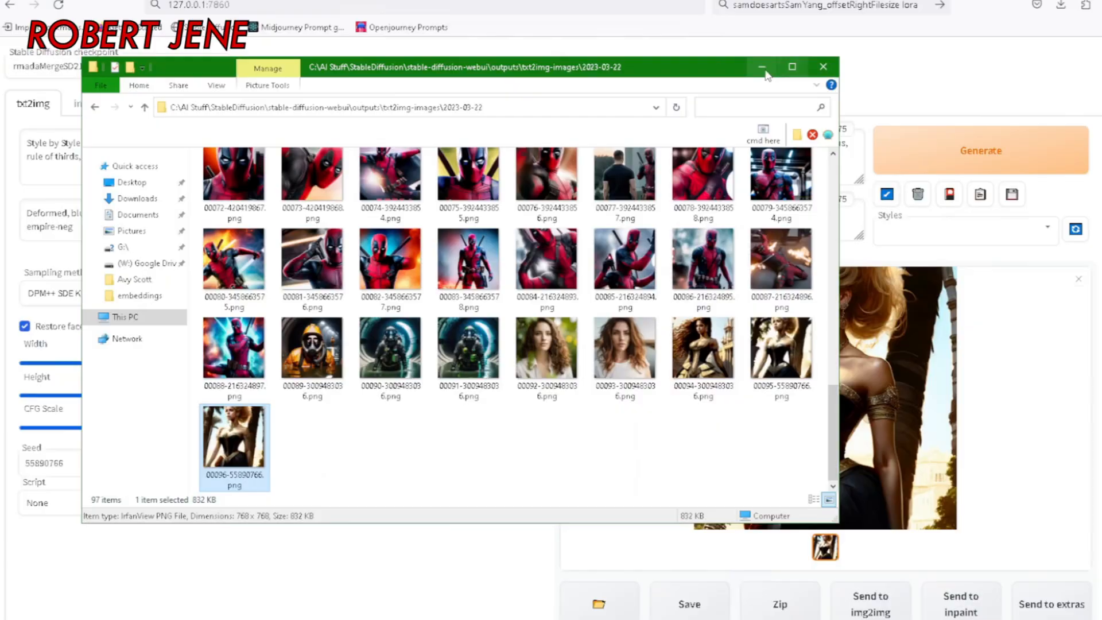
pyautogui.click(761, 68)
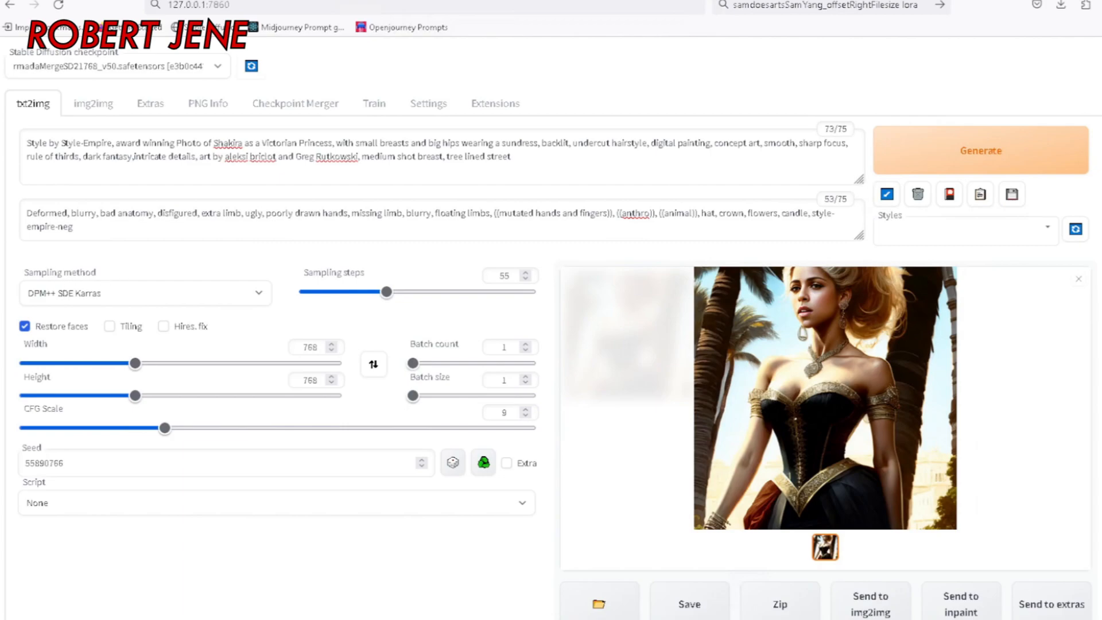
# Show the extra networks in txt2img and switch them to the Textual Inversion section.
pyautogui.click(949, 198)
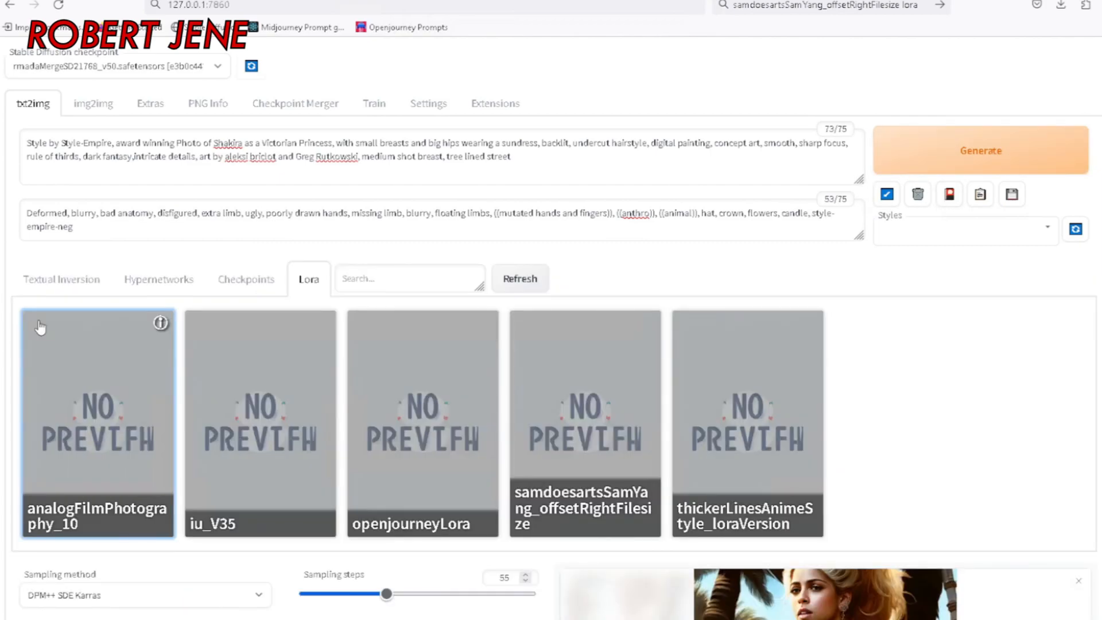
pyautogui.click(61, 279)
pyautogui.scroll(-1, 5, 321)
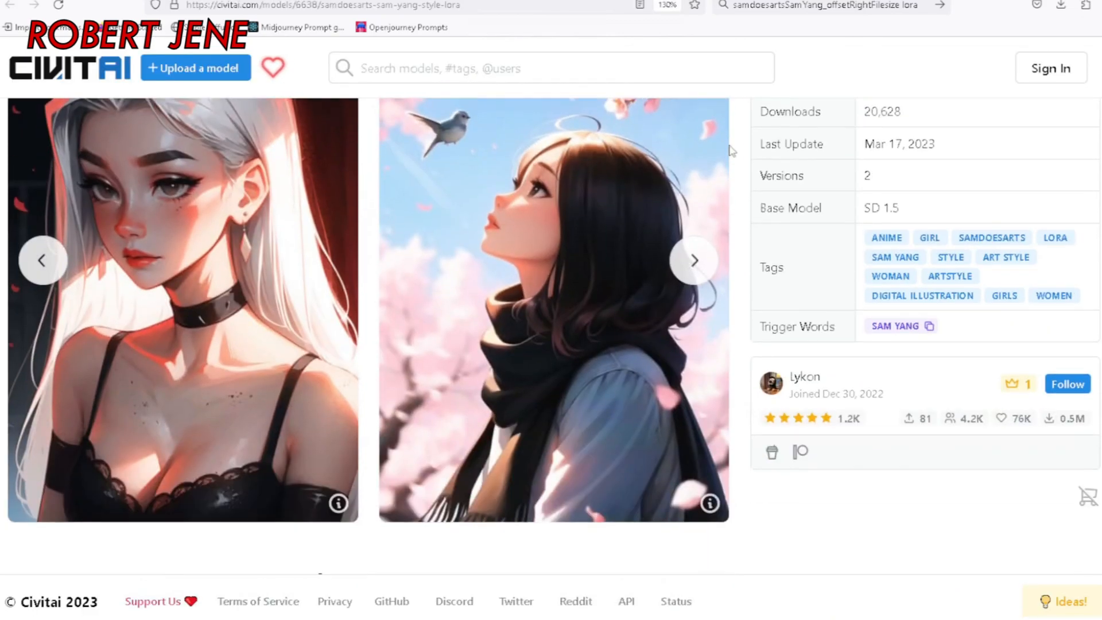
# Browse the SamDoesArts style LoRA page on Civitai and open the community image of the dark-haired woman wearing a diadem.
pyautogui.scroll(-2, 321, 252)
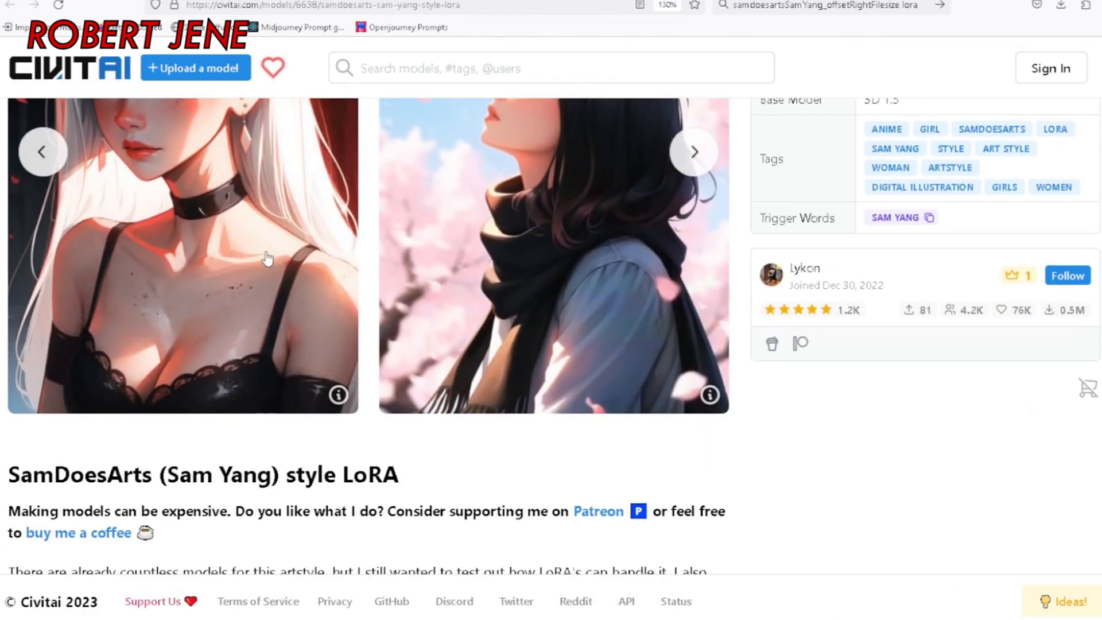
pyautogui.scroll(4, 321, 253)
pyautogui.scroll(-5, 321, 253)
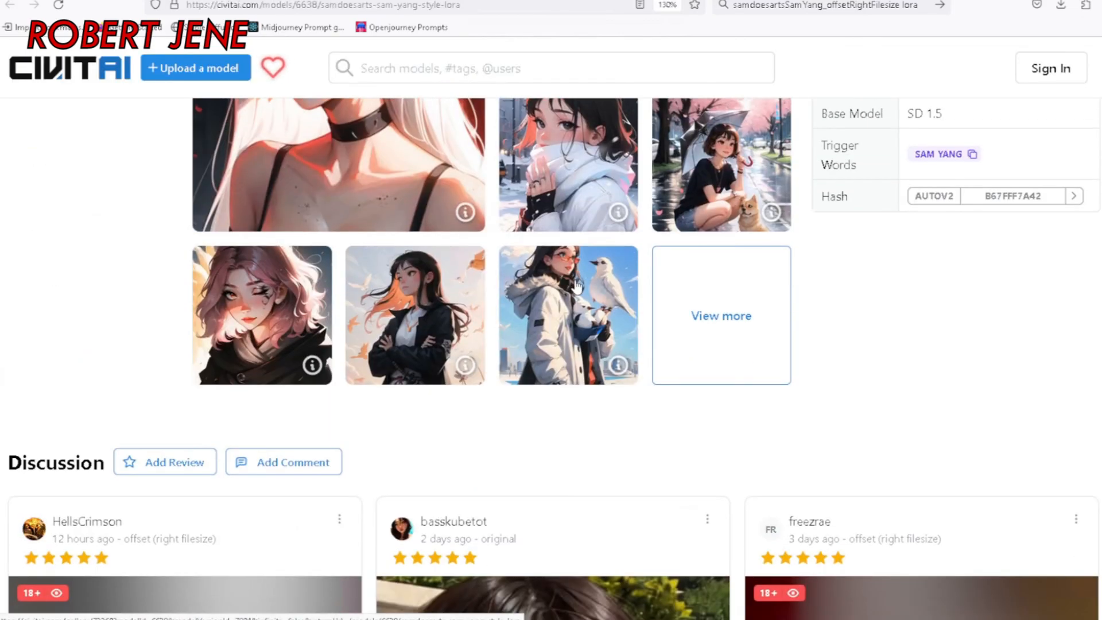
pyautogui.scroll(-3, 578, 292)
pyautogui.scroll(-5, 578, 291)
pyautogui.click(343, 411)
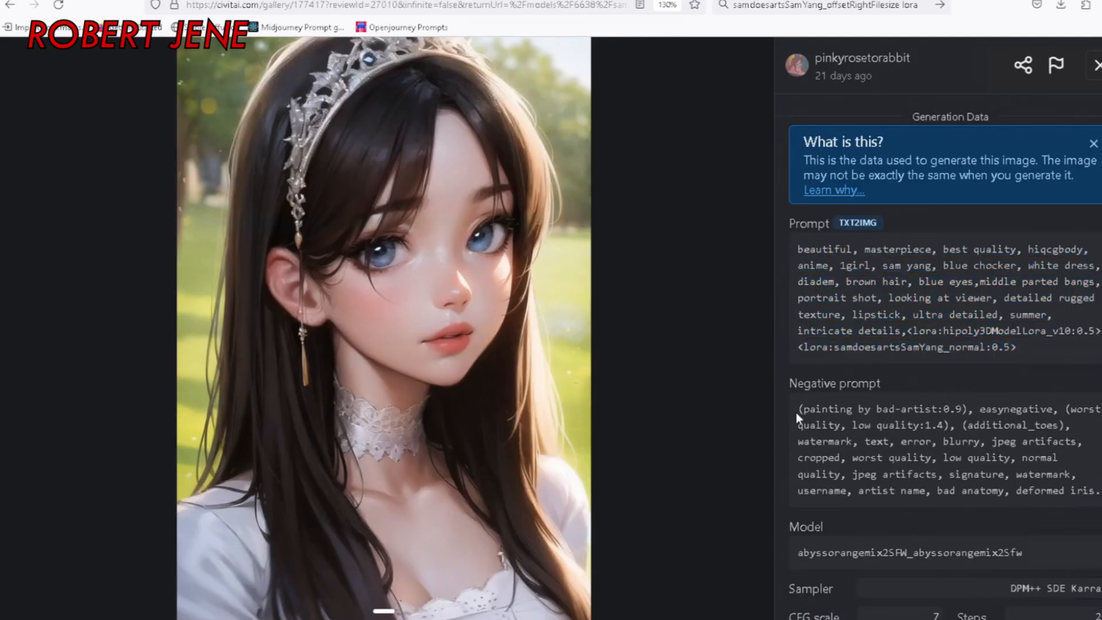
# Copy the diadem example's negative prompt and its model name, abyssorangemix2SFW_abyssorangemix2Sfw.
pyautogui.moveTo(798, 408); pyautogui.dragTo(1097, 492)
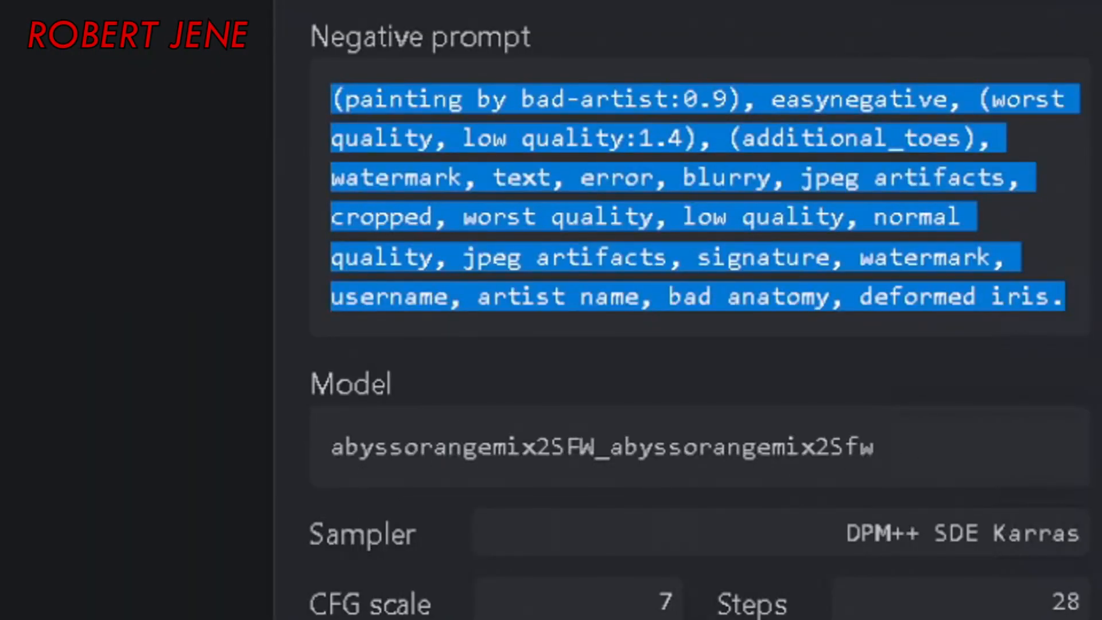
pyautogui.scroll(-1, 699, 310)
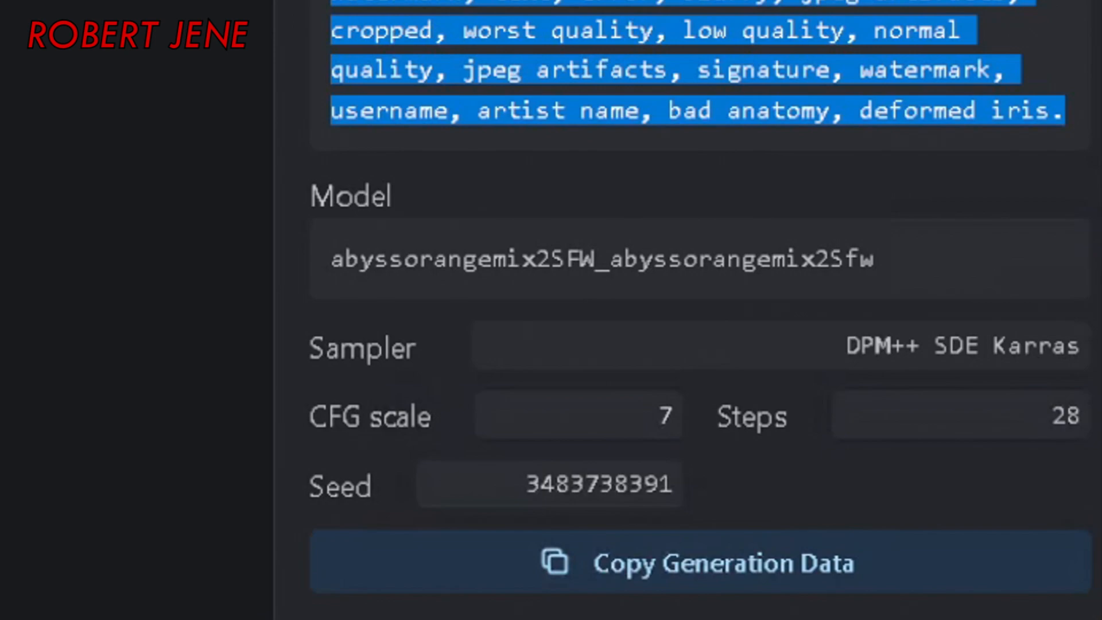
pyautogui.moveTo(332, 260); pyautogui.dragTo(900, 274)
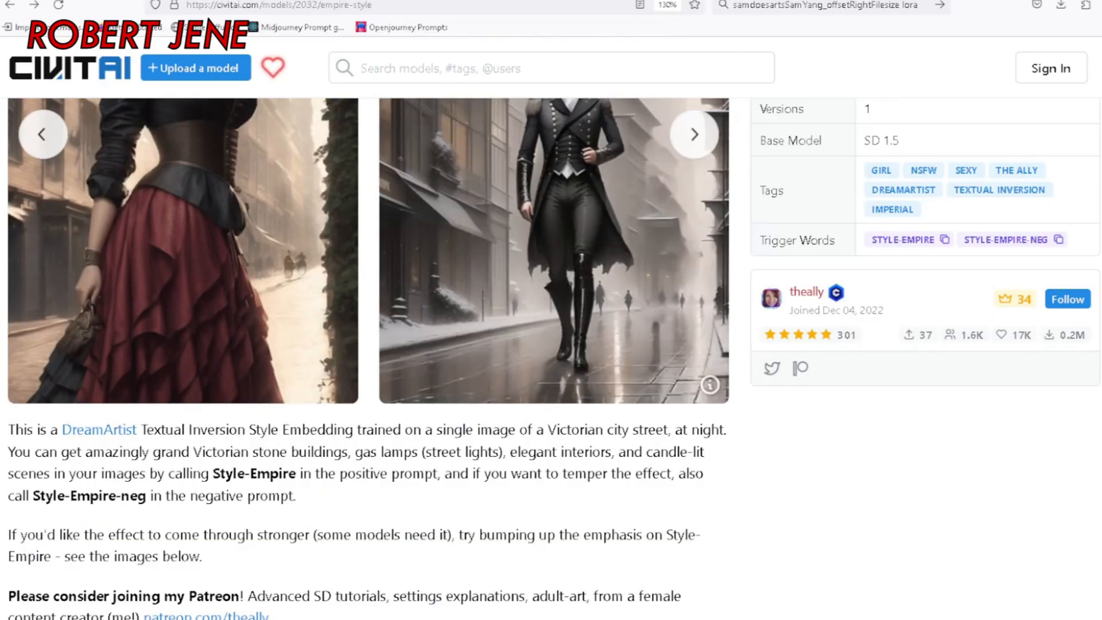
# Search Civitai for "abyss" and open the AbyssOrangeMix2 - SFW/Soft NSFW model page.
pyautogui.click(402, 68)
pyautogui.hotkey('ctrl', 'v')
pyautogui.hotkey('ctrl', 'a')
pyautogui.write('abyss')
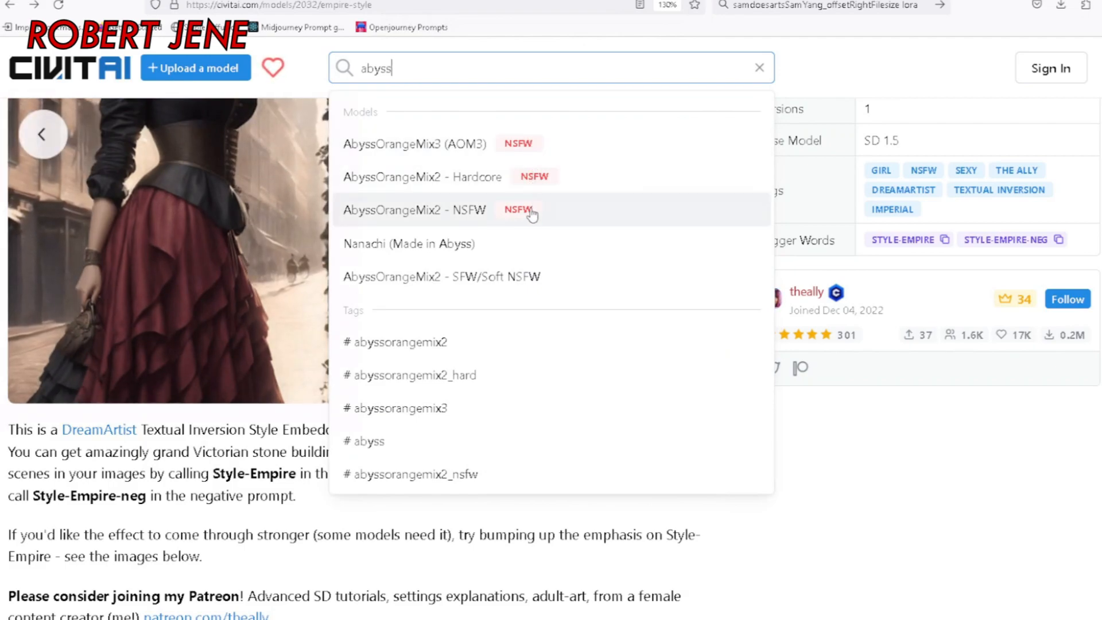
pyautogui.click(487, 282)
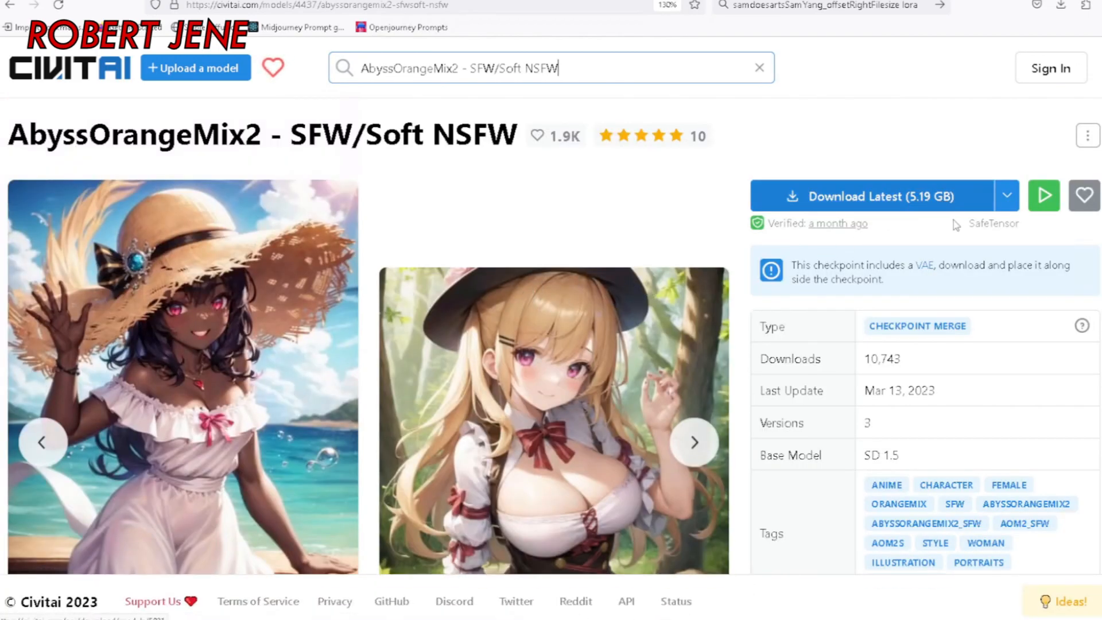
# Start downloading the AbyssOrangeMix2 SFW checkpoint and browse to the stable-diffusion-webui folder for the save location.
pyautogui.click(948, 205)
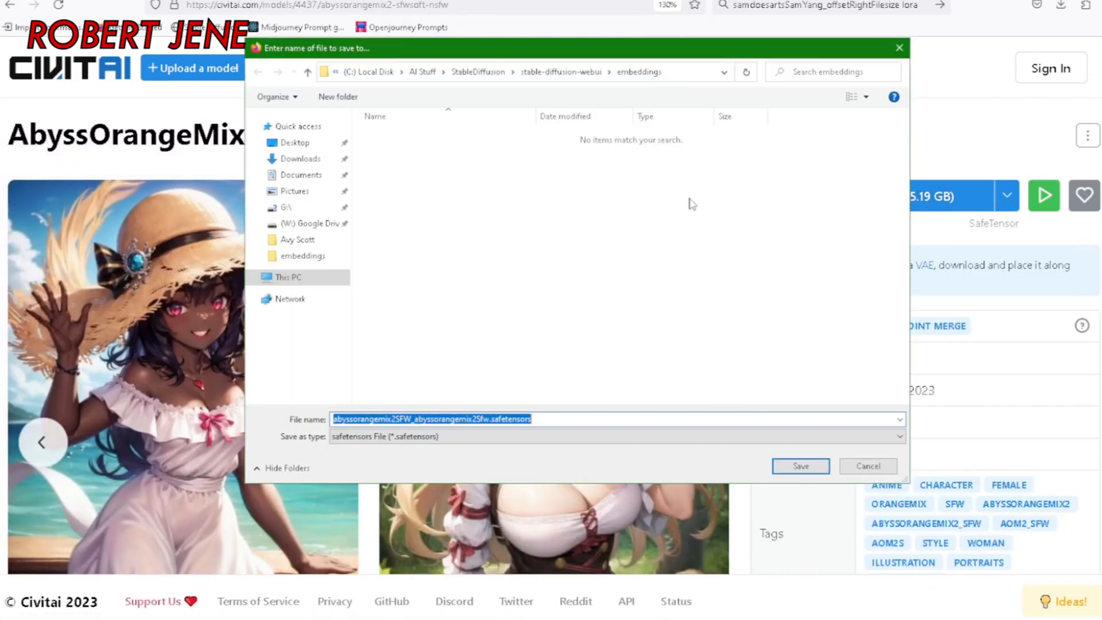
pyautogui.click(542, 73)
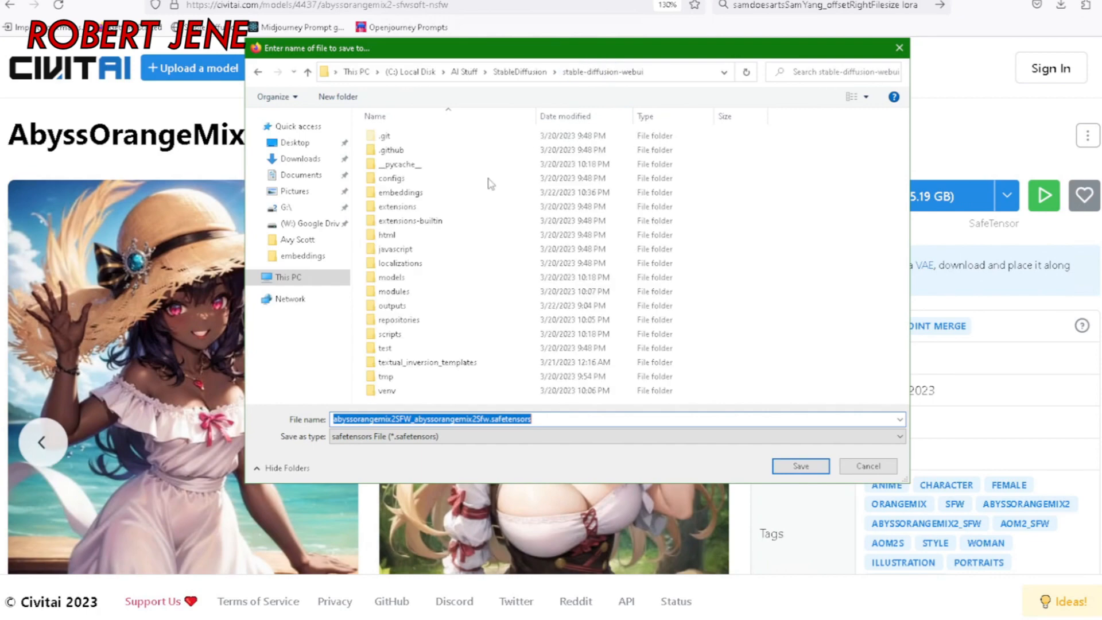
pyautogui.click(399, 151)
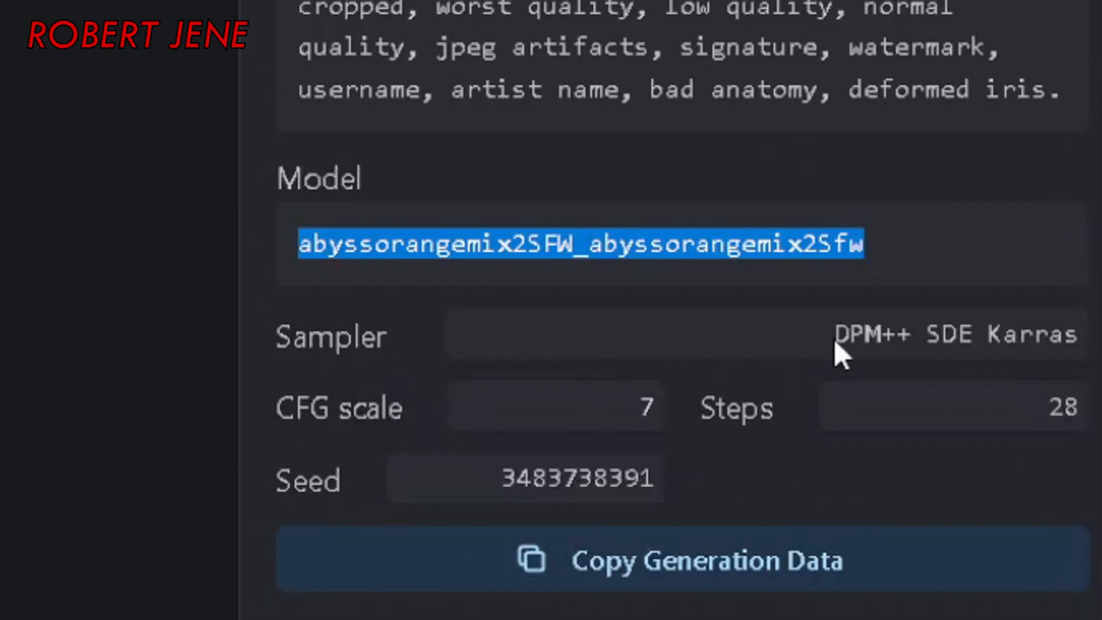
# Transfer the diadem example's prompts and generation settings to txt2img, with 28 sampling steps and a CFG scale of 7.
pyautogui.moveTo(835, 339); pyautogui.dragTo(689, 6)
pyautogui.moveTo(1101, 349); pyautogui.dragTo(1087, 352)
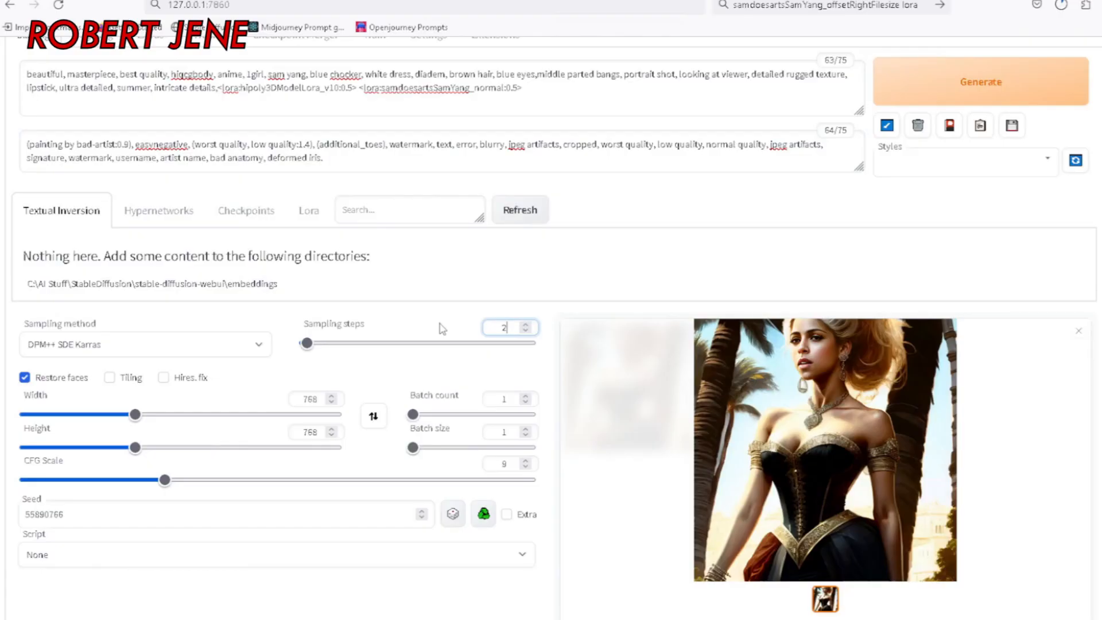
pyautogui.click(407, 343)
pyautogui.hotkey('shift', 'Left')
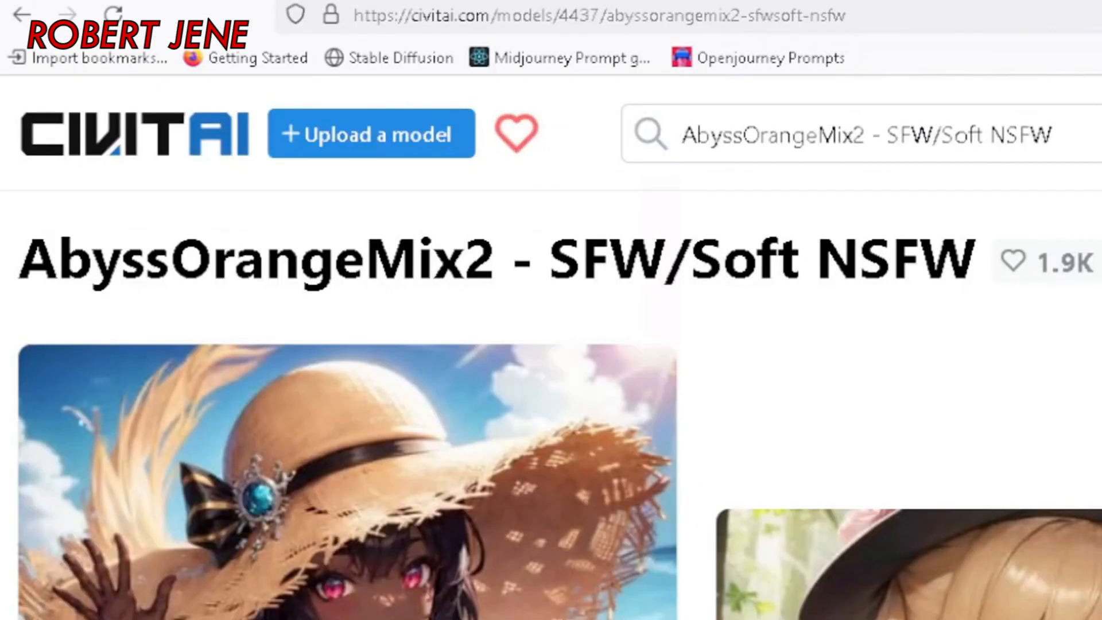
# Search Civitai for "3d" and open the Hipoly 3D Model LoRA page.
pyautogui.tripleClick(866, 135)
pyautogui.write('hi')
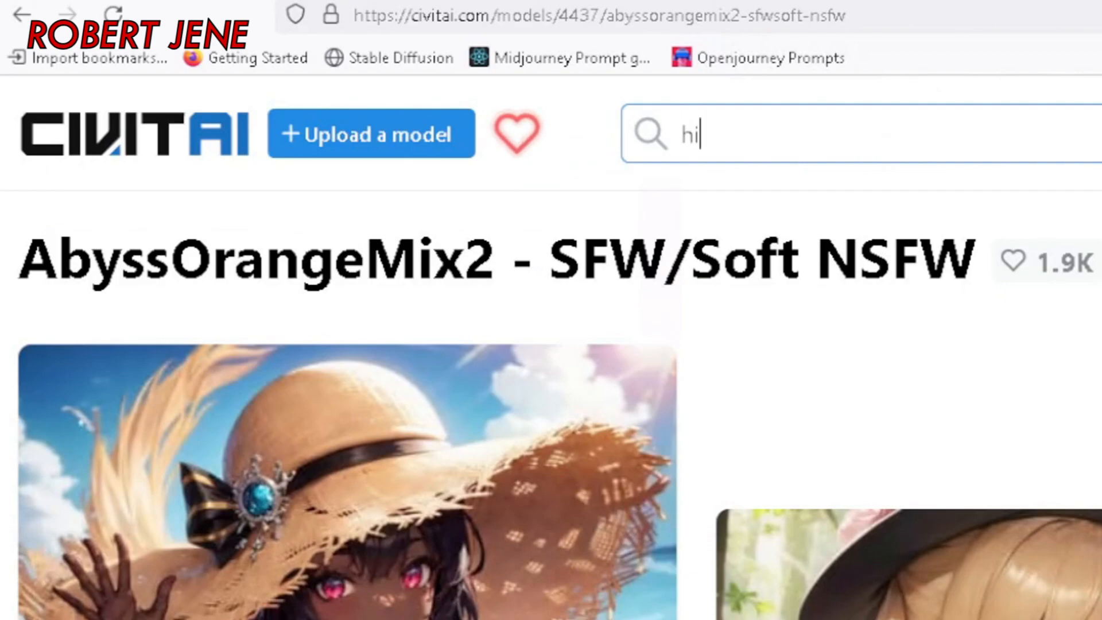
pyautogui.write('po')
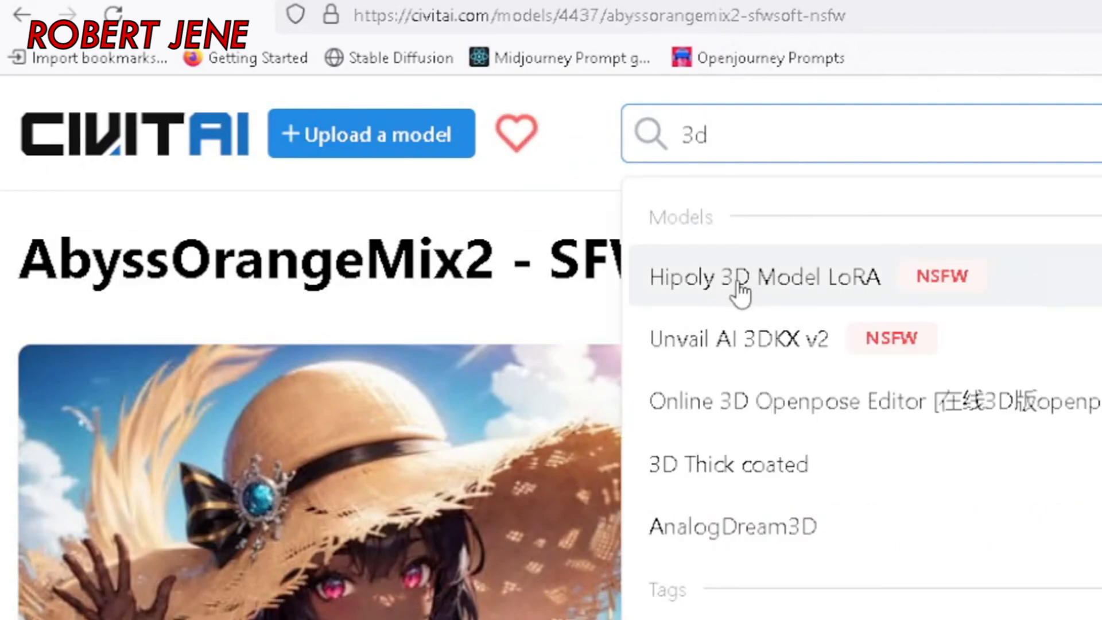
pyautogui.click(739, 281)
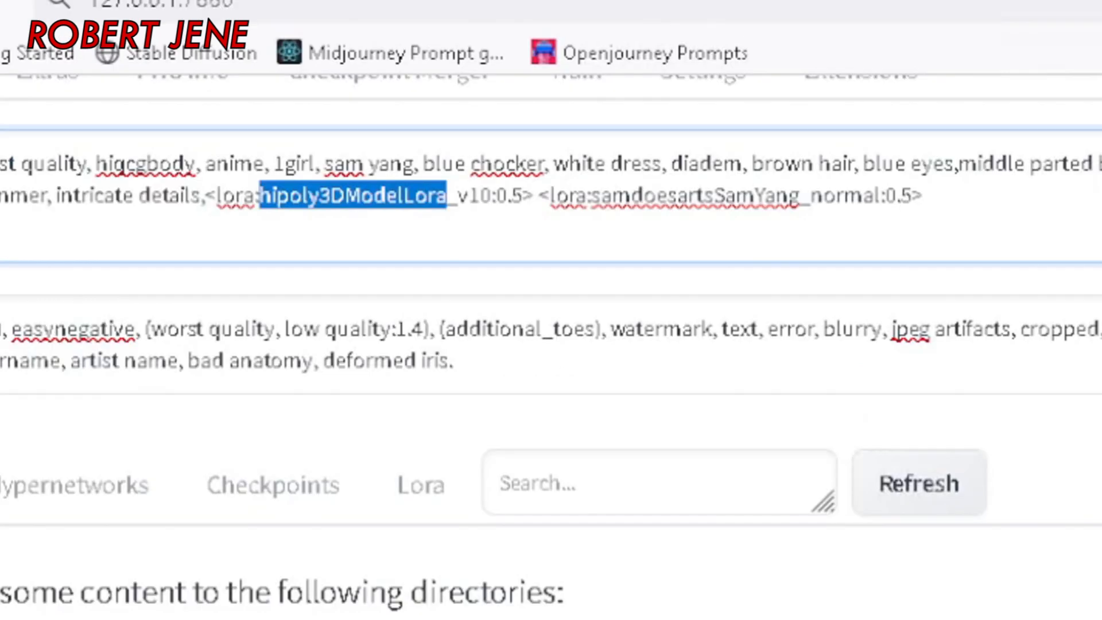
# Remove the <lora:hipoly3DModelLora_v10:0.5> tag from the txt2img prompt and generate the image.
pyautogui.click(545, 164)
pyautogui.moveTo(205, 196); pyautogui.dragTo(523, 195)
pyautogui.press('BackSpace')
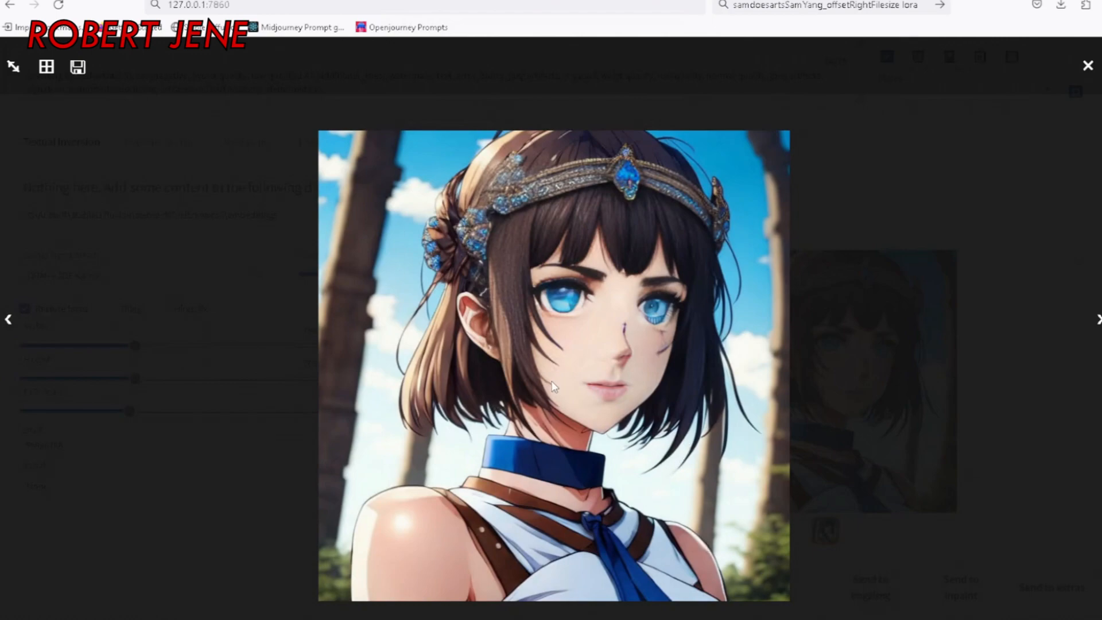
# Close the enlarged image, set the seed to random (-1), generate another image and enlarge it.
pyautogui.click(841, 453)
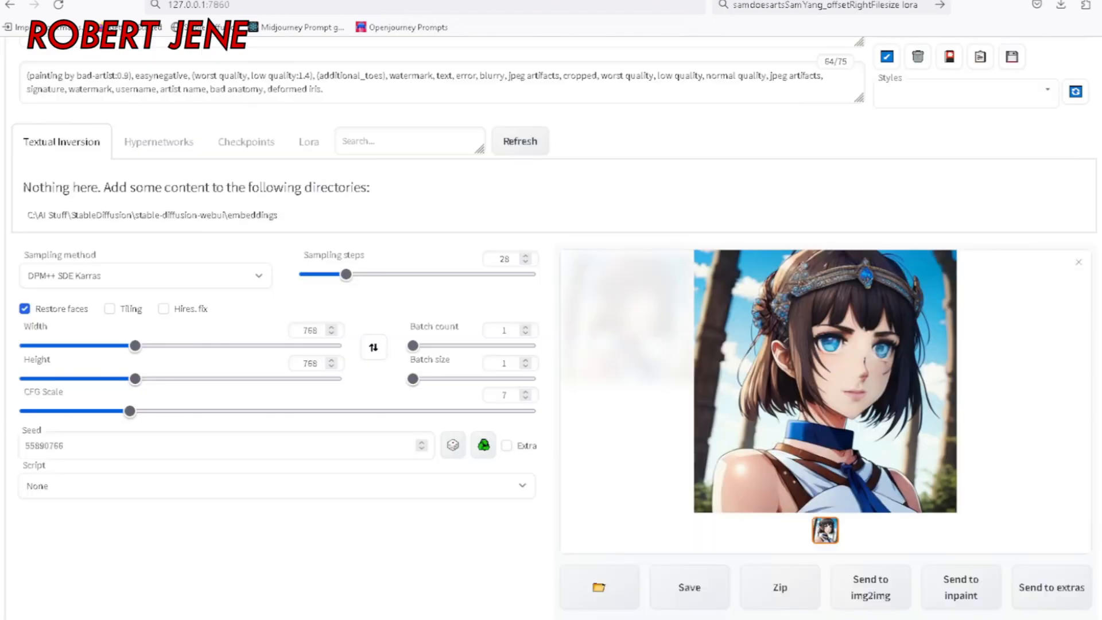
pyautogui.click(454, 449)
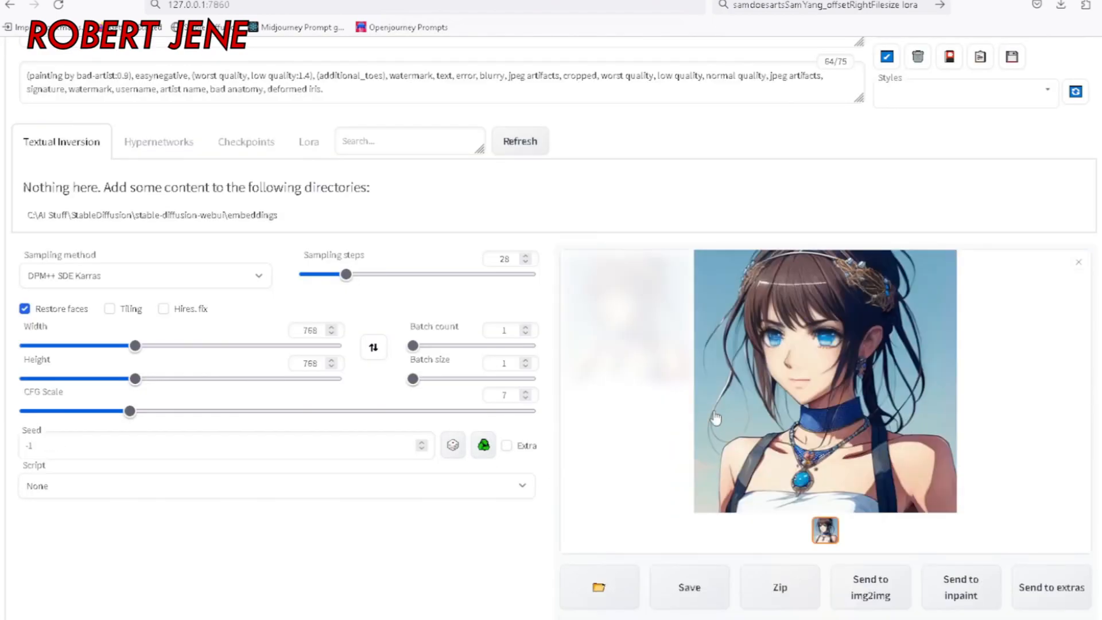
pyautogui.click(753, 411)
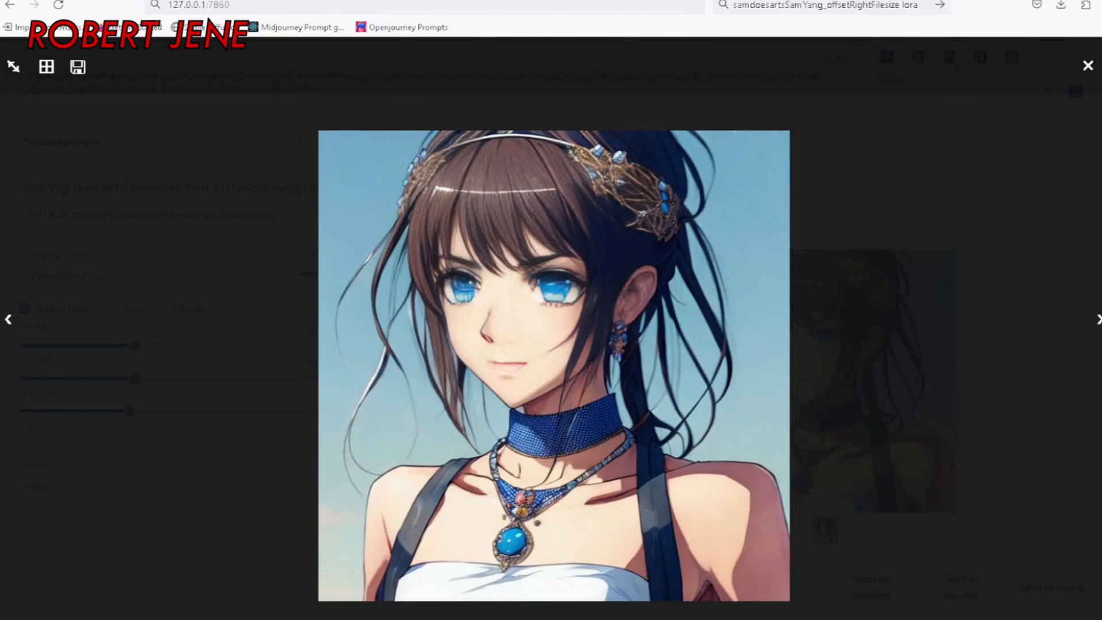
# Close the enlarged image and reuse the last generation's seed, 83098531.
pyautogui.click(1077, 79)
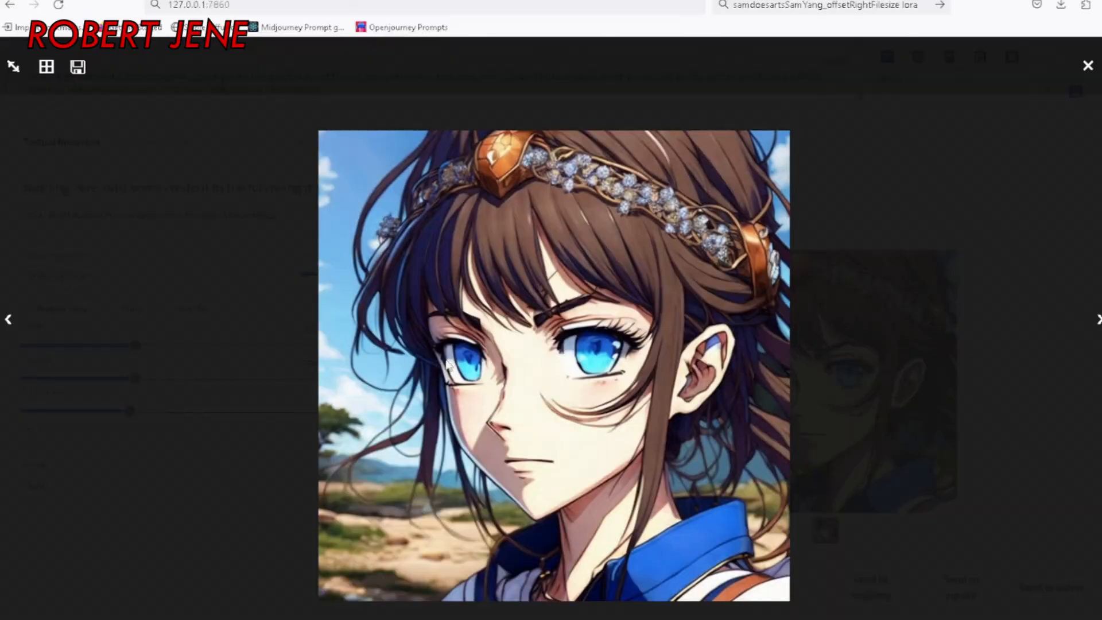
pyautogui.click(1087, 65)
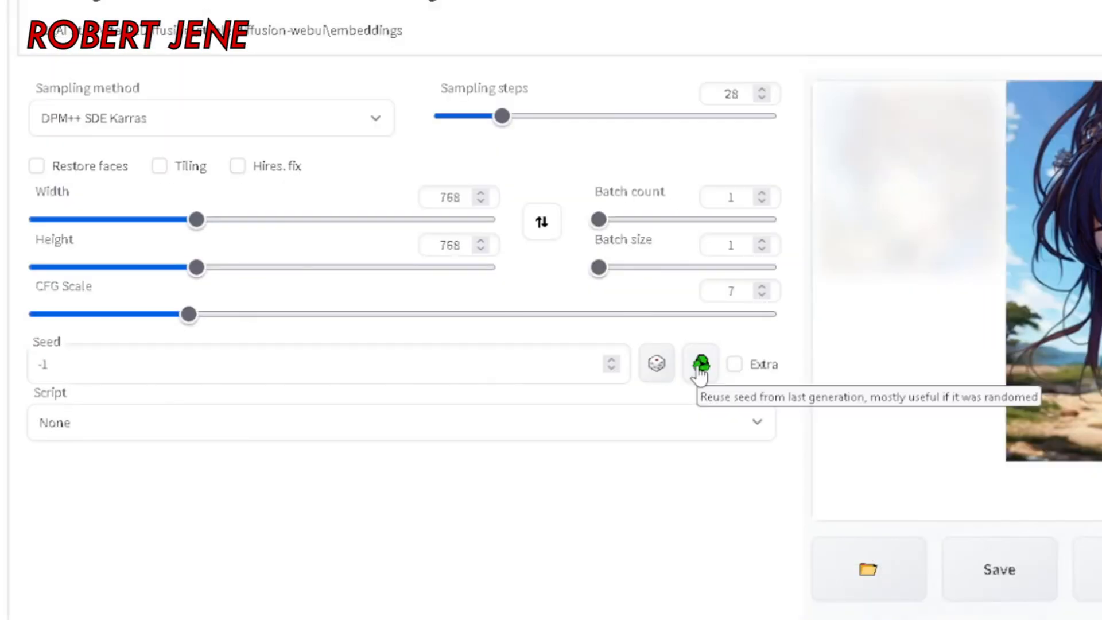
pyautogui.click(701, 365)
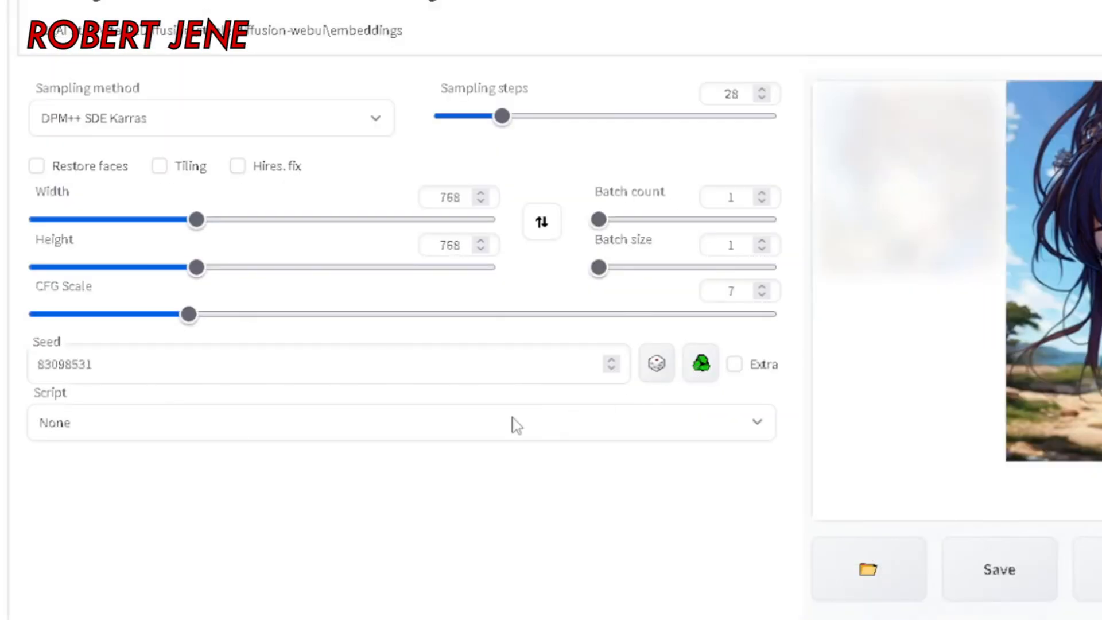
pyautogui.click(69, 364)
pyautogui.hotkey('ctrl', 'a')
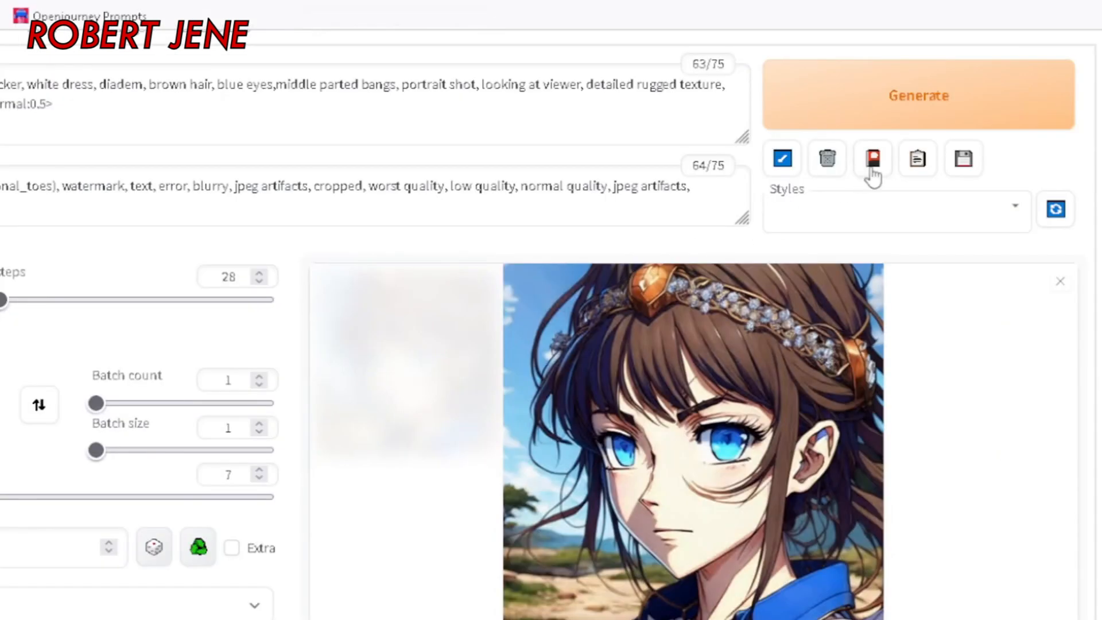
# Add the thickerLinesAnimeStyle_loraVersion LoRA to the prompt at weight 1, separated by a comma, and generate the image.
pyautogui.click(872, 170)
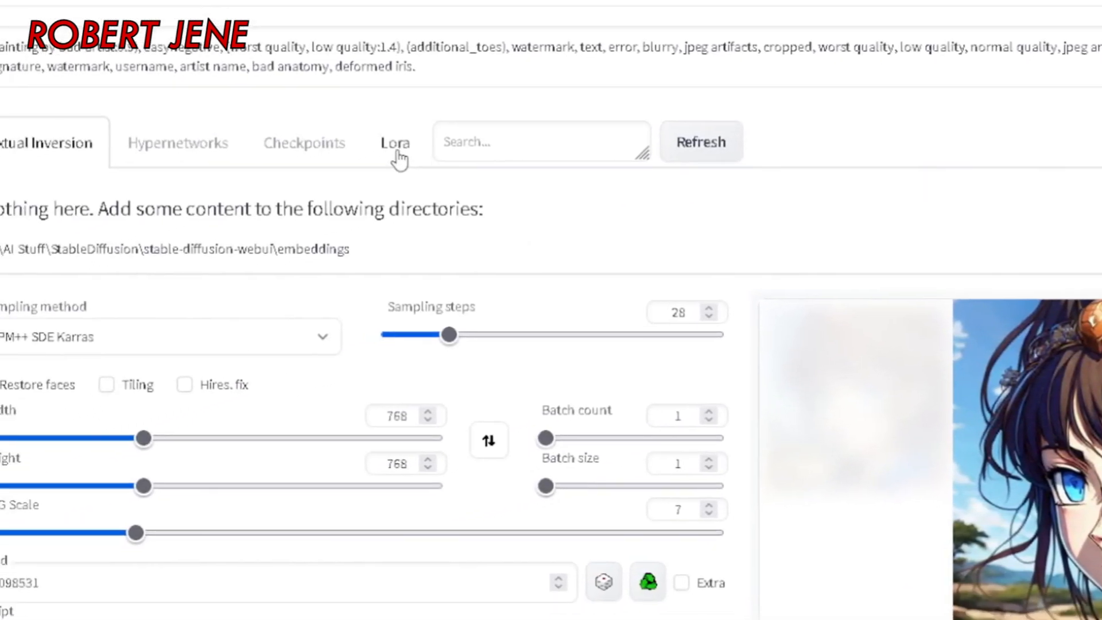
pyautogui.click(398, 158)
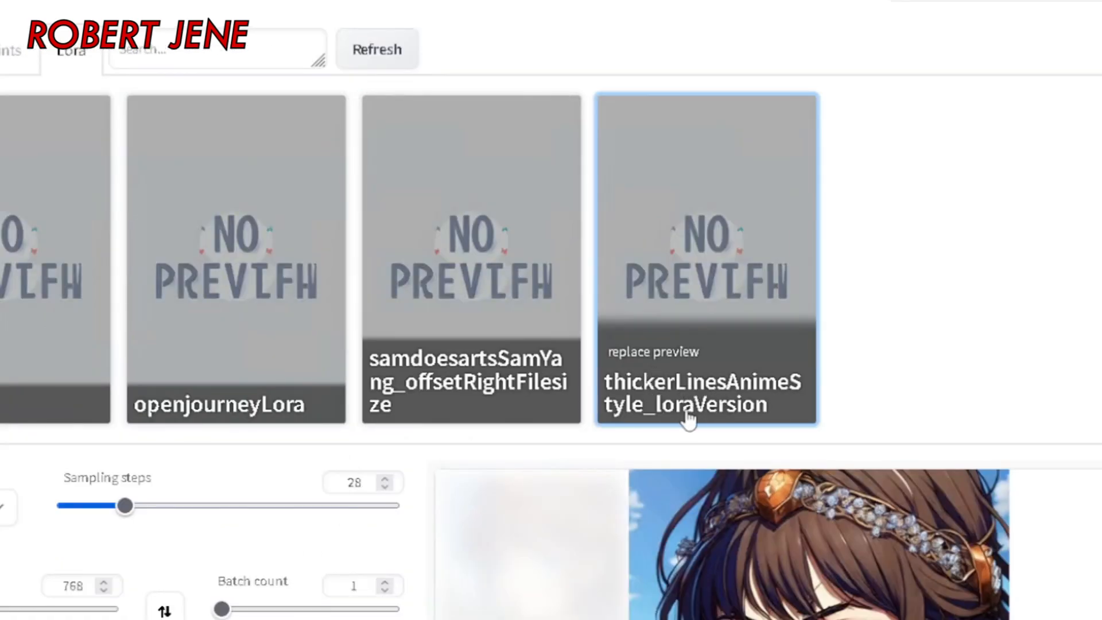
pyautogui.click(682, 418)
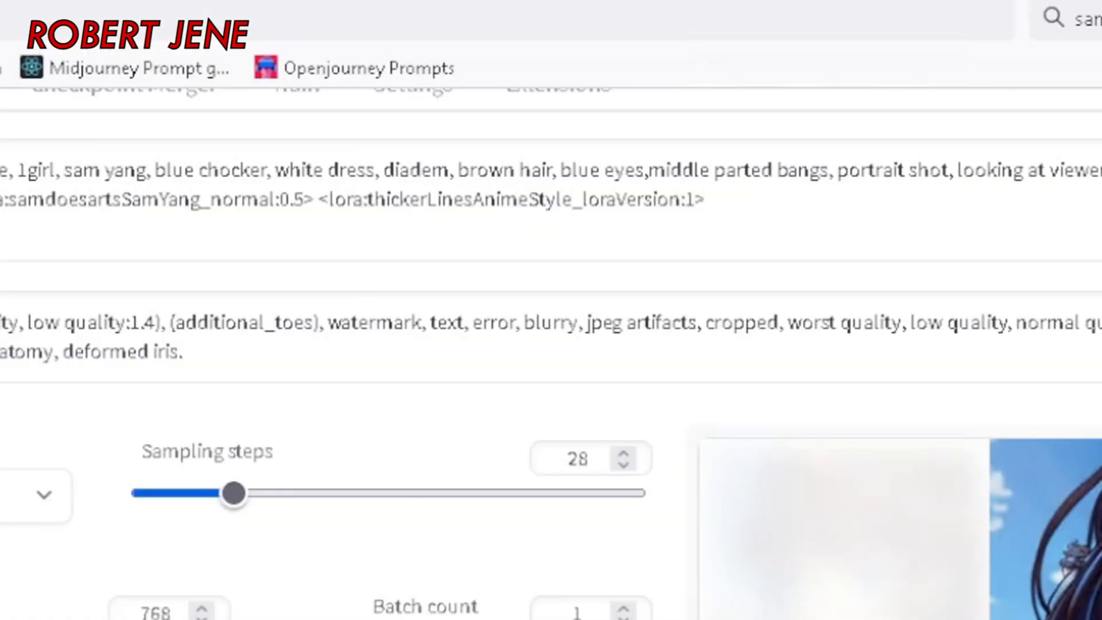
pyautogui.click(314, 199)
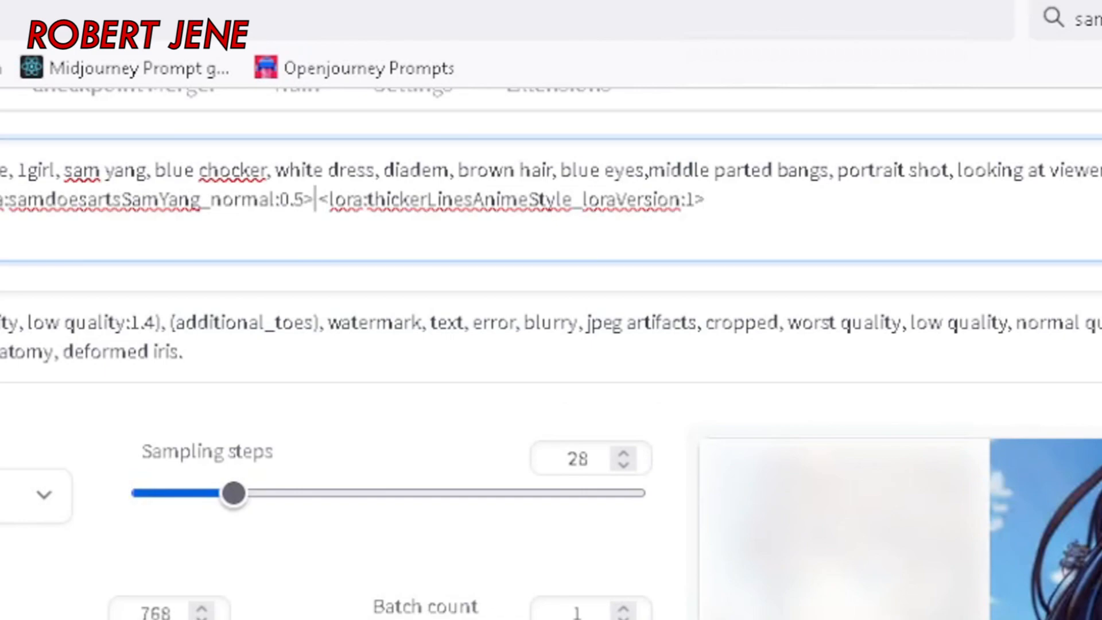
pyautogui.write(',')
pyautogui.hotkey('ctrl', 'Return')
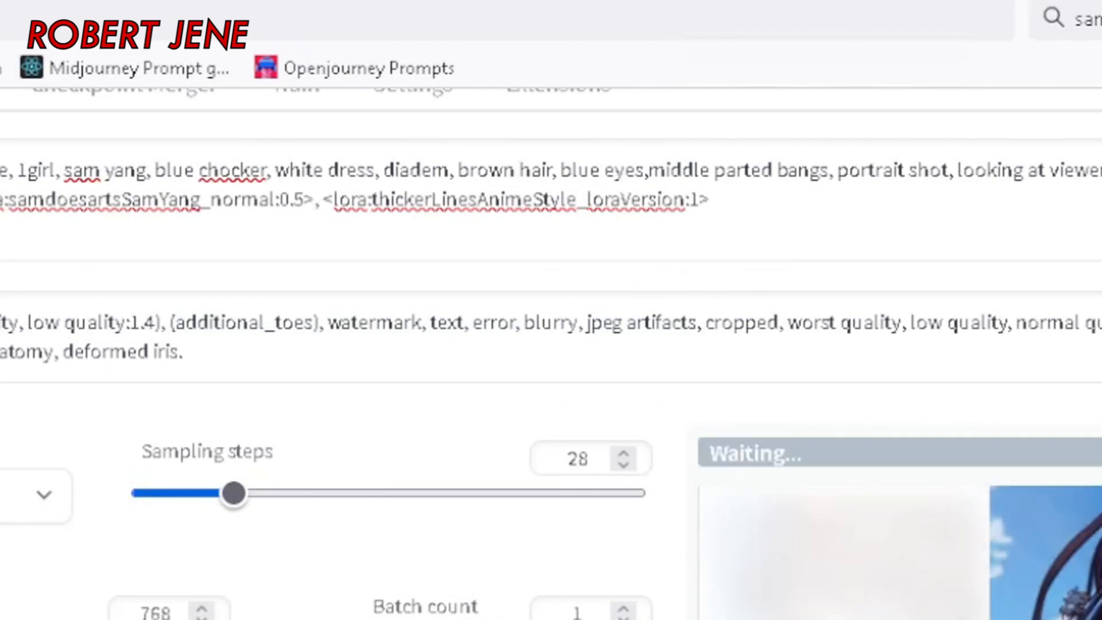
# Search Civitai for "thicker" and look through the Thicker Lines Anime Style LoRA Mix page and its example images.
pyautogui.hotkey('ctrl', 'Tab')
pyautogui.click(432, 144)
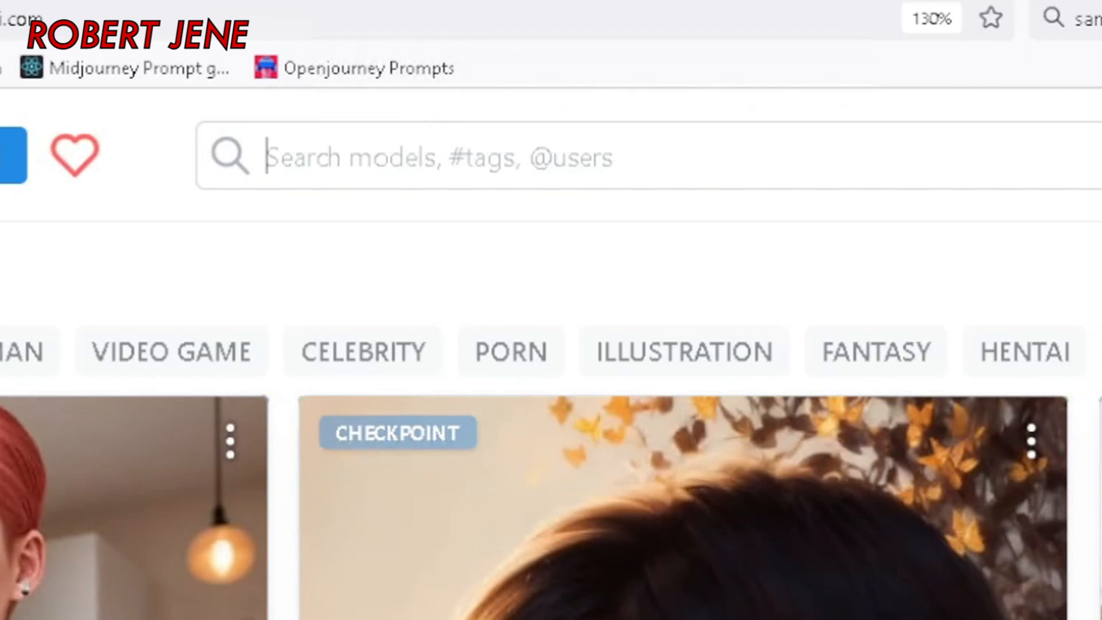
pyautogui.write('thicker')
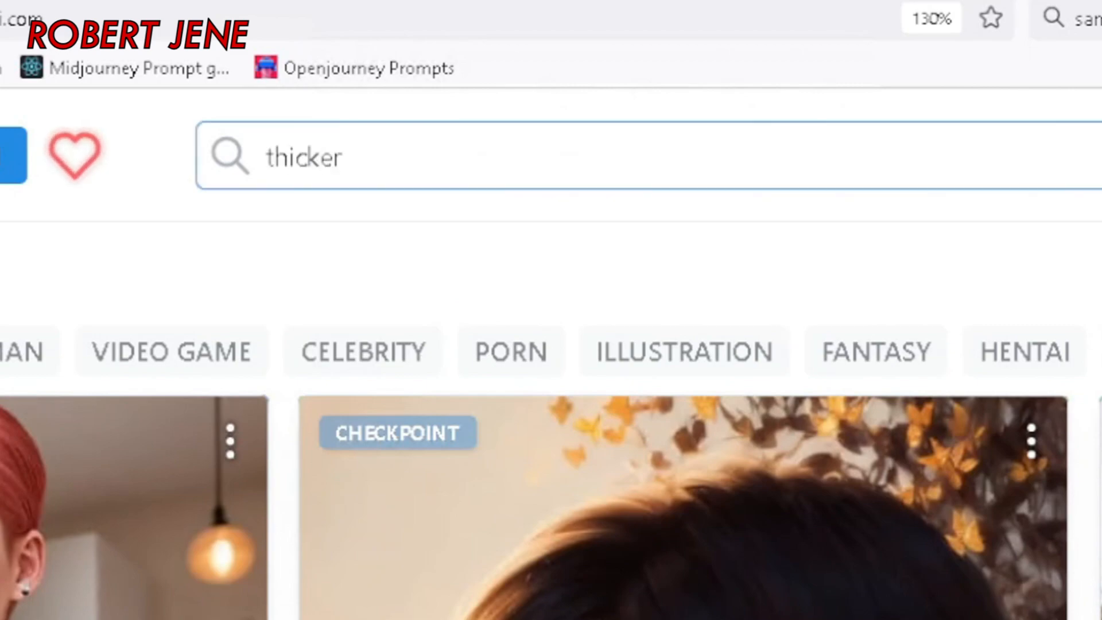
pyautogui.click(490, 346)
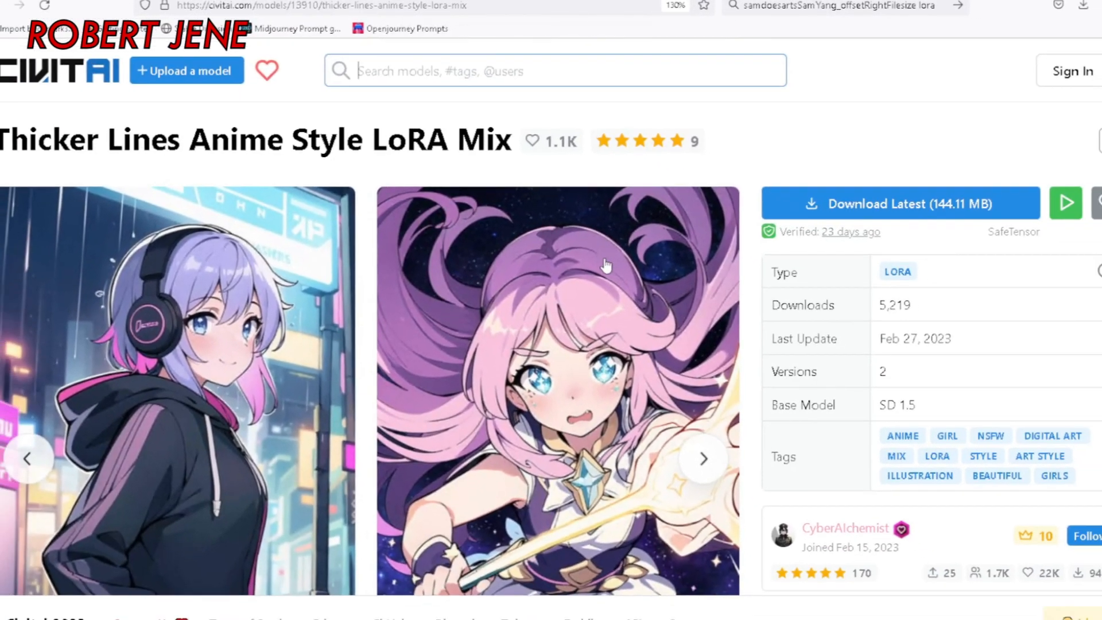
pyautogui.scroll(-2, 741, 579)
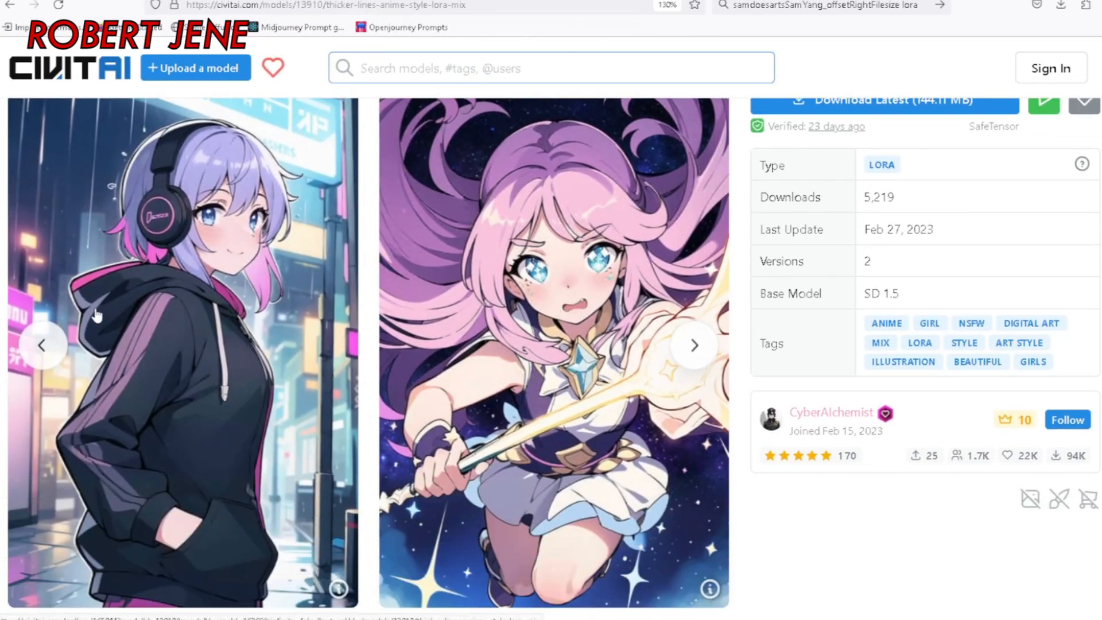
pyautogui.scroll(-3, 746, 407)
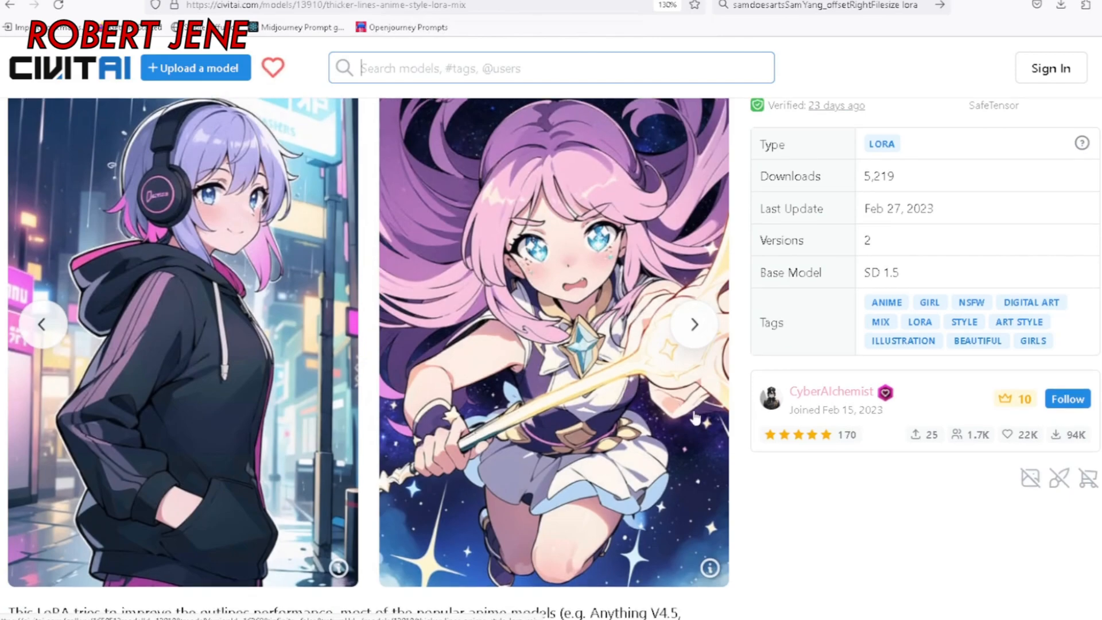
pyautogui.scroll(5, 746, 406)
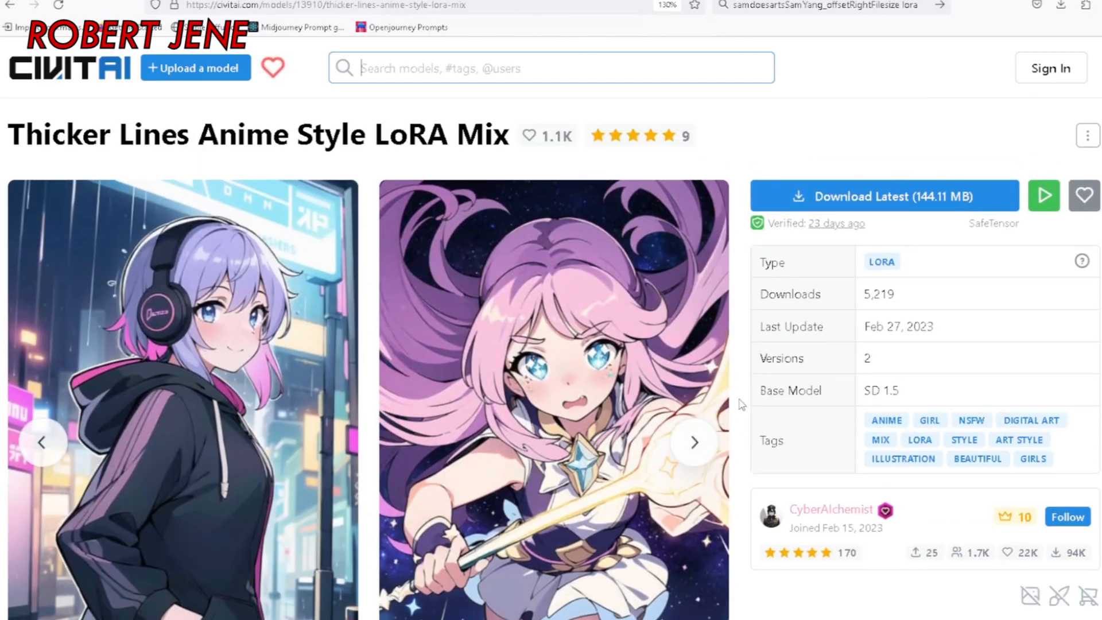
pyautogui.scroll(-2, 741, 405)
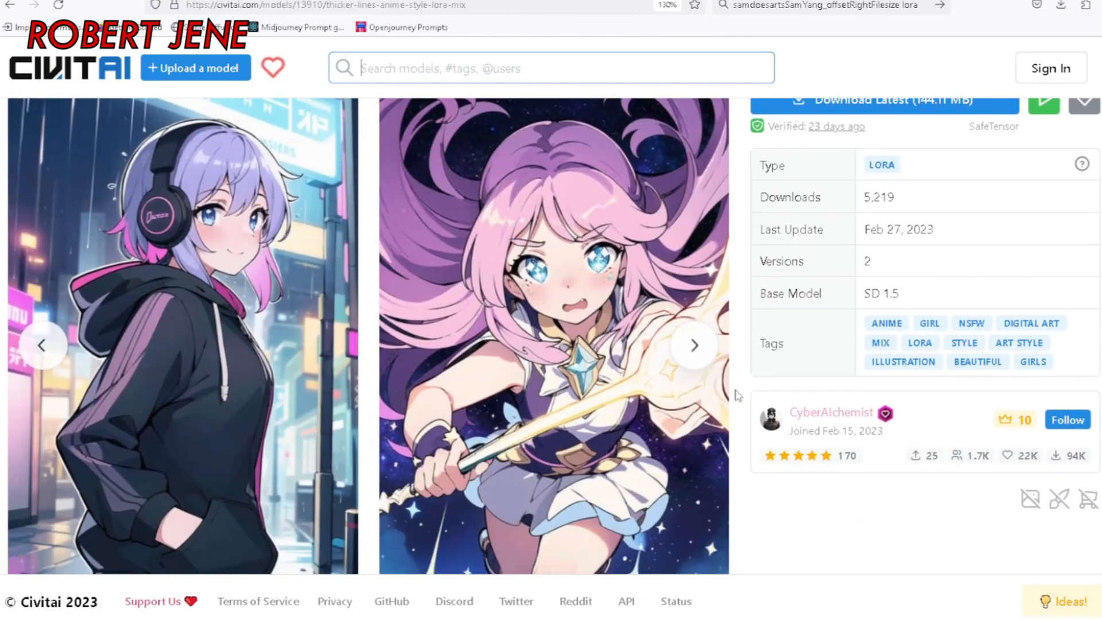
pyautogui.scroll(-5, 735, 395)
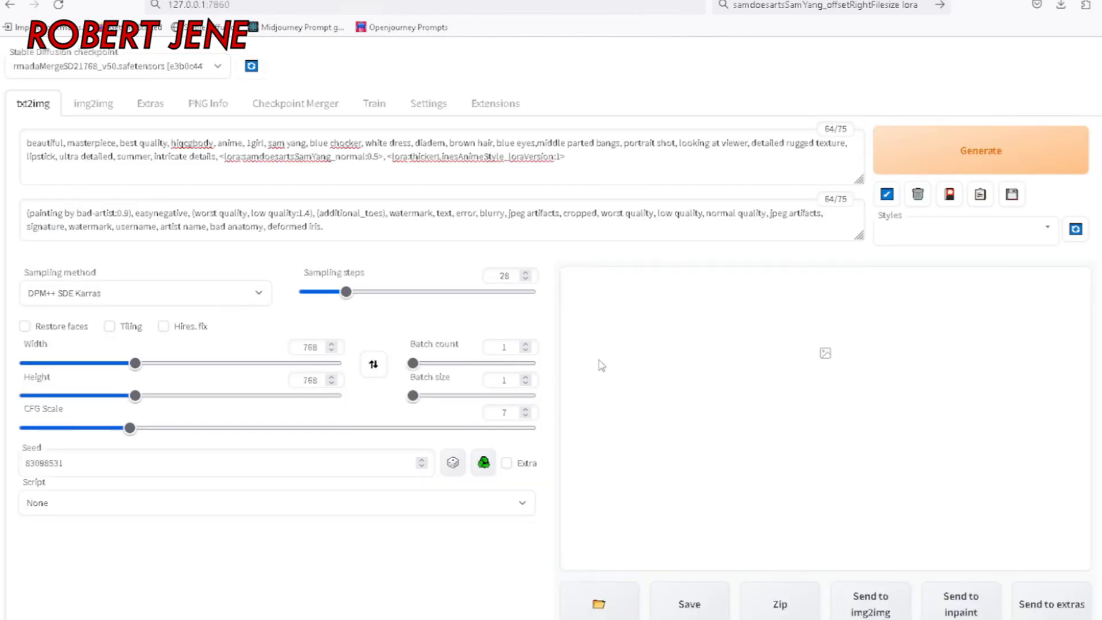
# Check the console output, switch the checkpoint to abyssorangemix2SFW_abyssorangemix2Sfw.safetensors and generate again.
pyautogui.hotkey('alt', 'Tab')
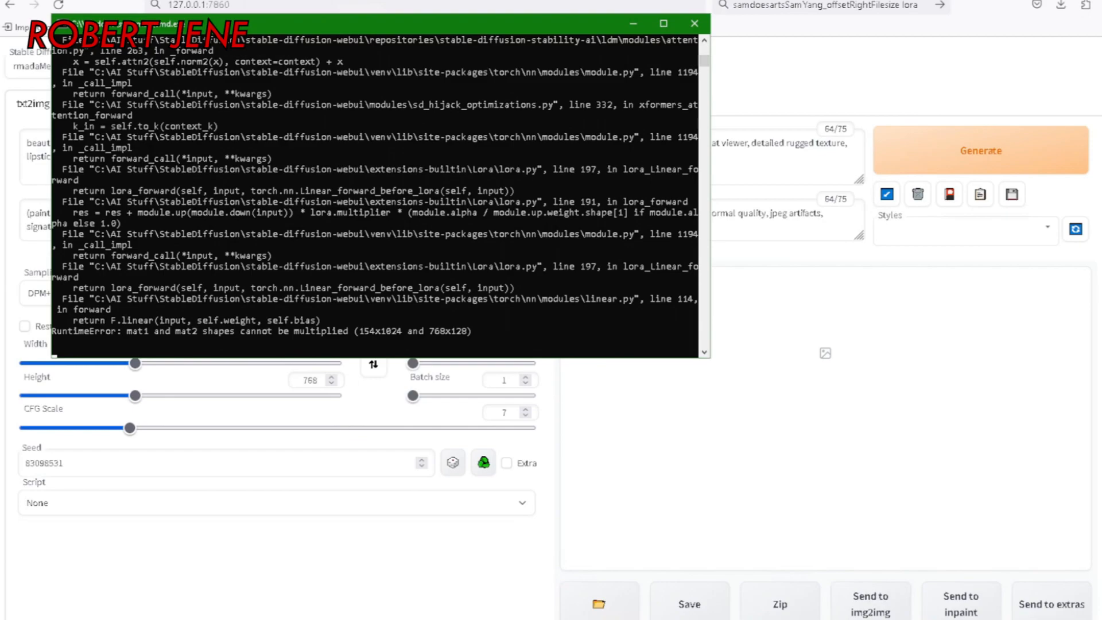
pyautogui.hotkey('alt', 'Tab')
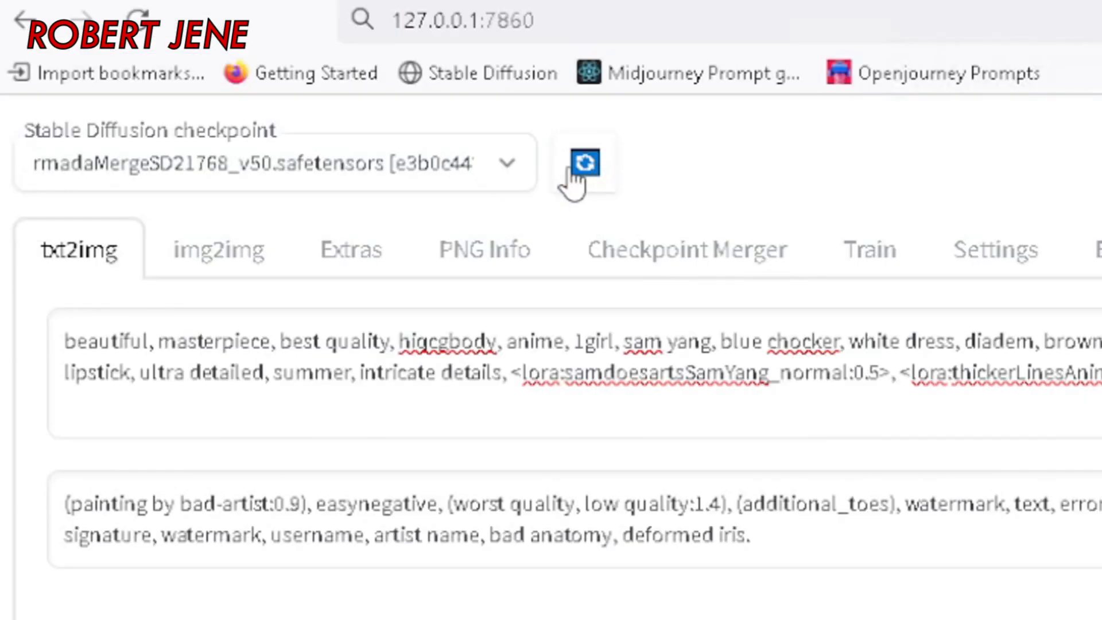
pyautogui.click(495, 168)
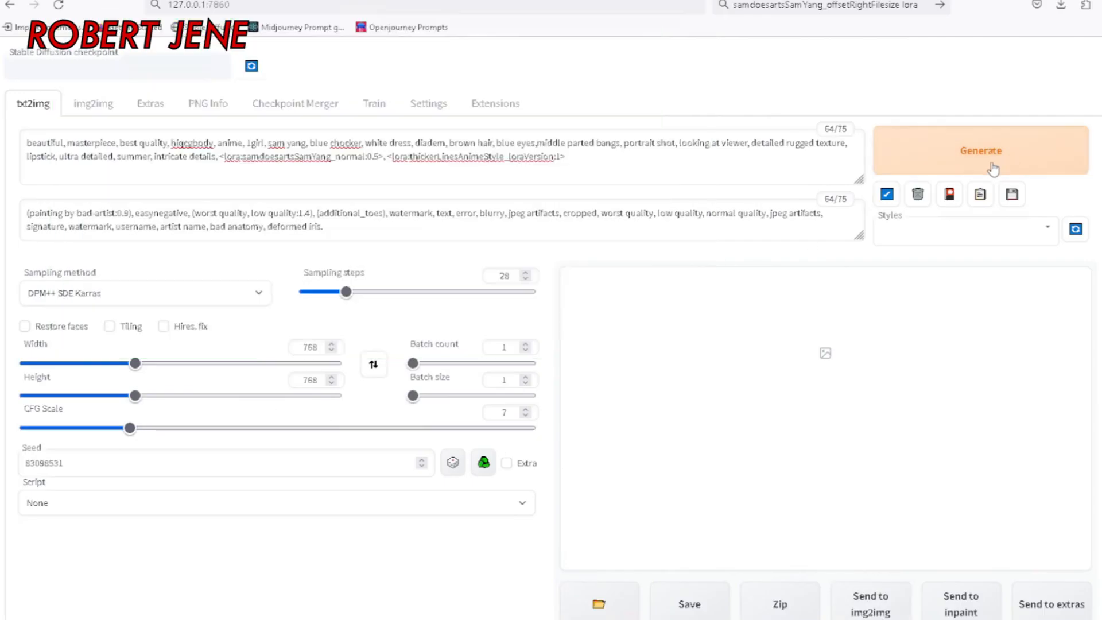
pyautogui.hotkey('ctrl', 'Return')
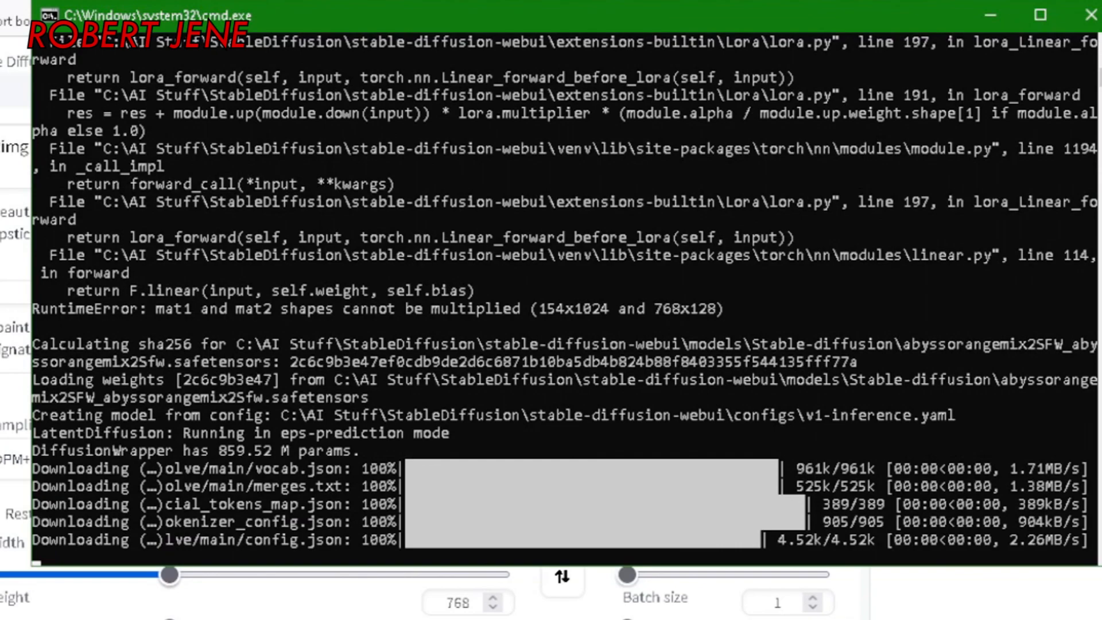
# Highlight the runtime error in the console, close the console, restart the web UI with webui-user.bat and generate again.
pyautogui.moveTo(166, 521); pyautogui.dragTo(646, 522)
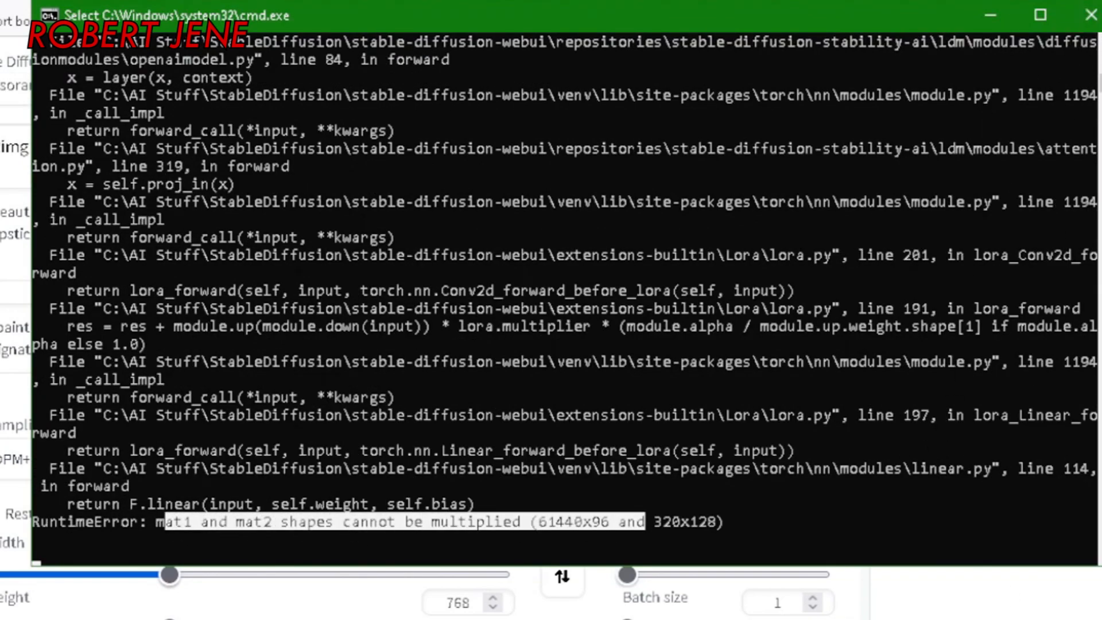
pyautogui.click(1091, 15)
pyautogui.hotkey('alt', 'Up')
pyautogui.click(323, 450)
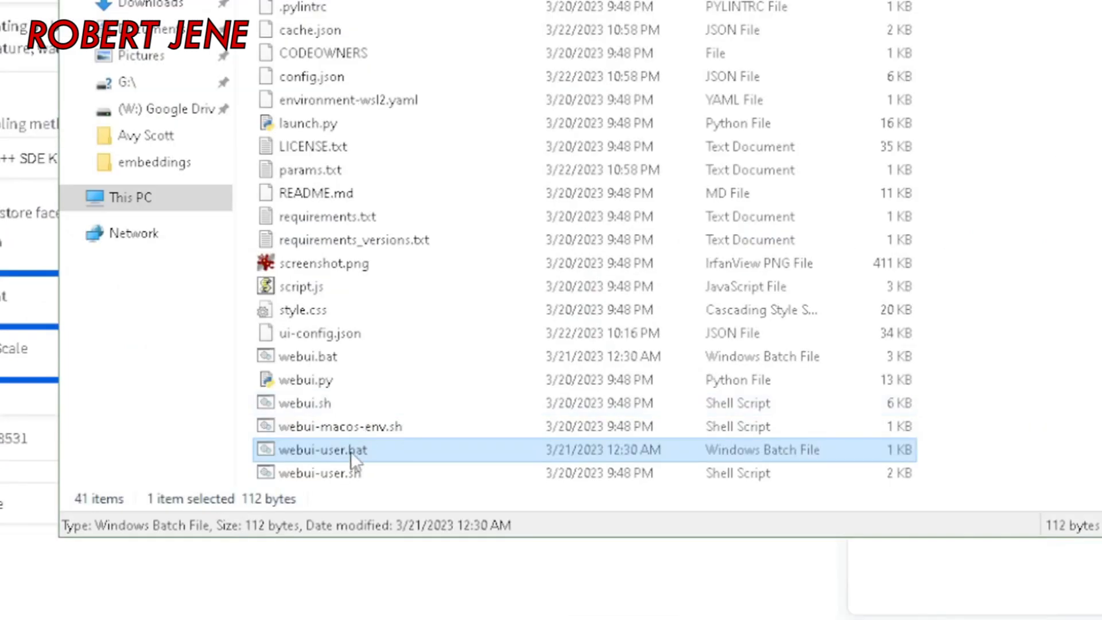
pyautogui.doubleClick(350, 452)
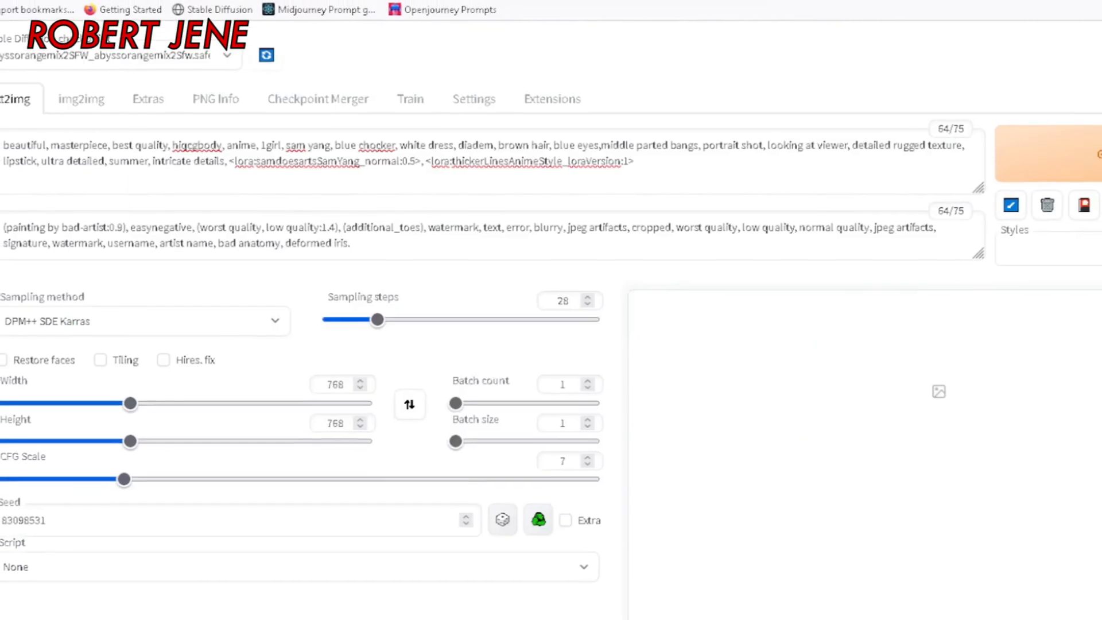
pyautogui.click(958, 156)
# Decline replacing the existing samdoesartsSamYang_offsetRightFilesize.safetensors file on the Civitai page and dismiss the save dialog.
pyautogui.hotkey('alt', 'Tab')
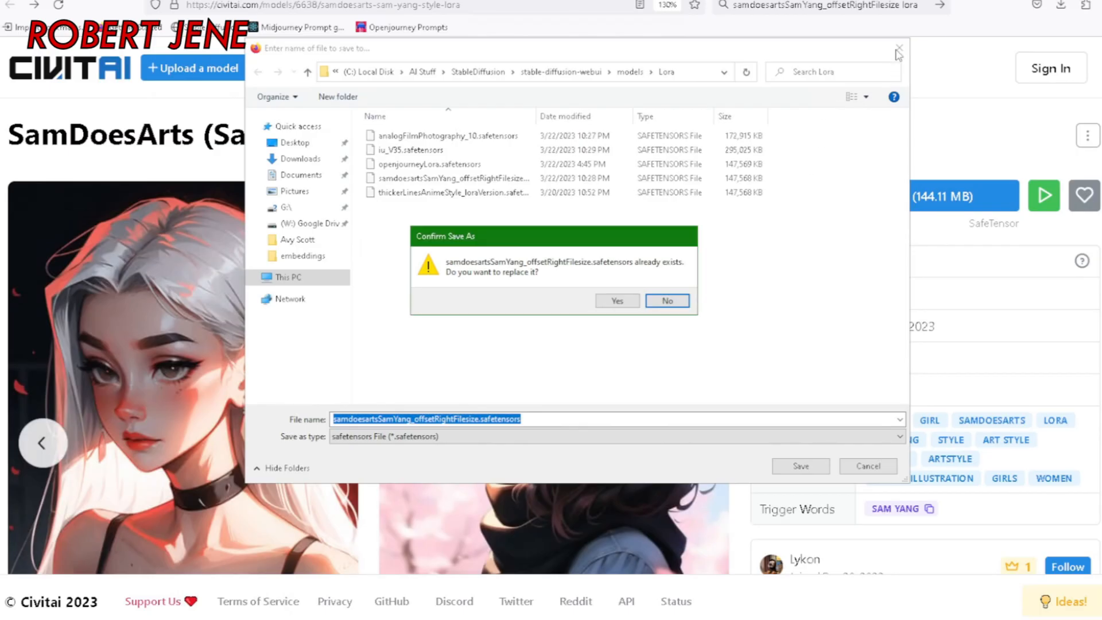
pyautogui.click(680, 301)
pyautogui.click(899, 48)
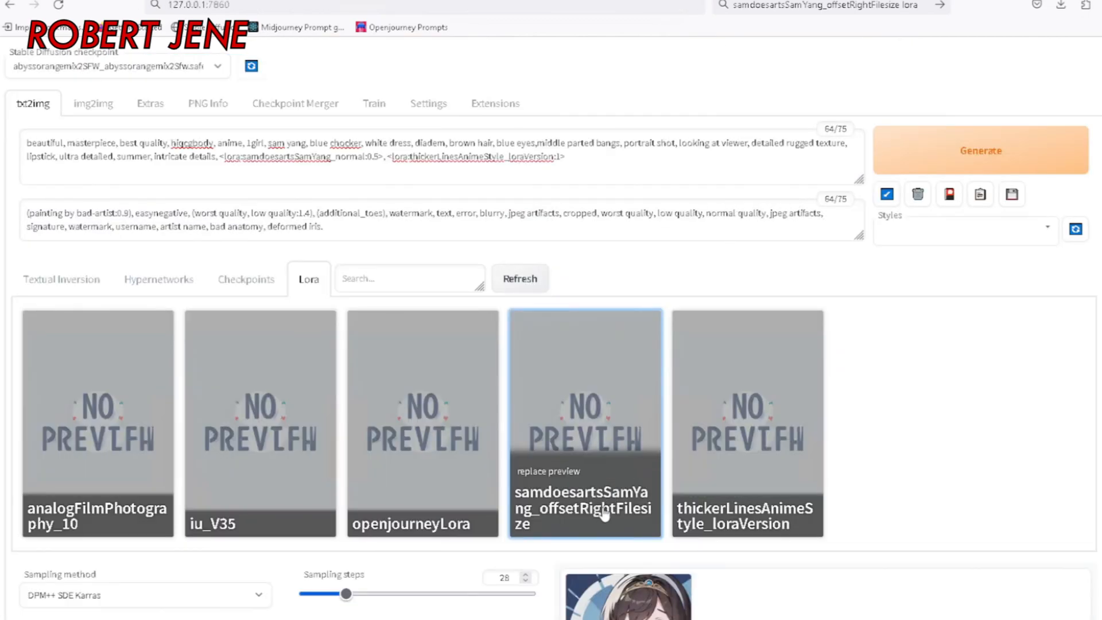
# Replace the <lora:samdoesartsSamYang_normal:0.5> prompt tag with the samdoesartsSamYang_offsetRightFilesize LoRA at weight 0.5.
pyautogui.click(605, 514)
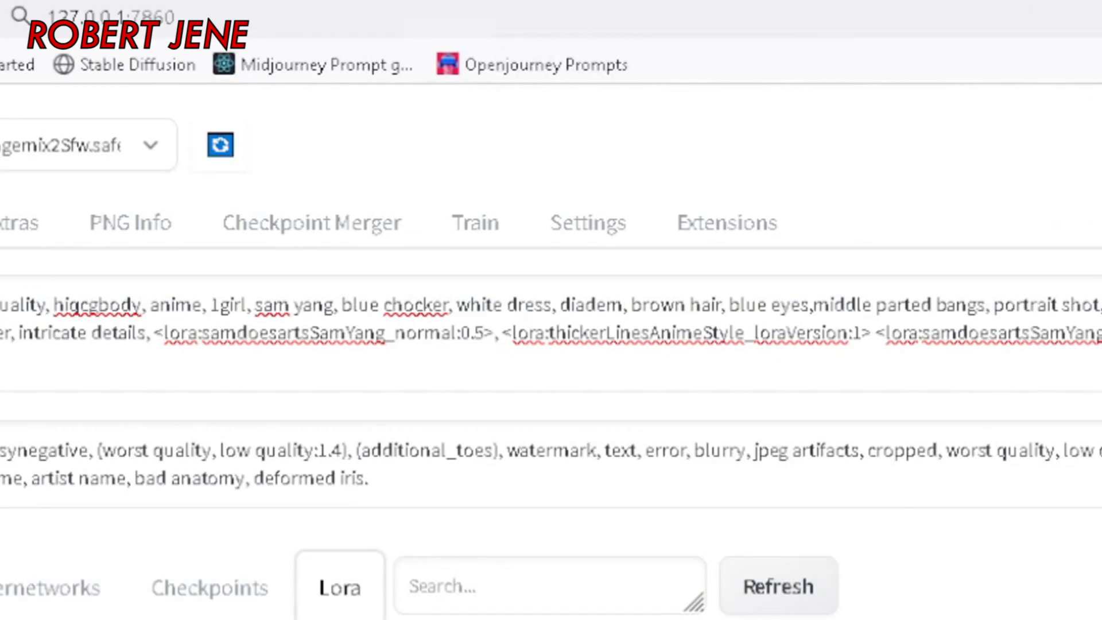
pyautogui.click(471, 333)
pyautogui.moveTo(485, 333); pyautogui.dragTo(150, 333)
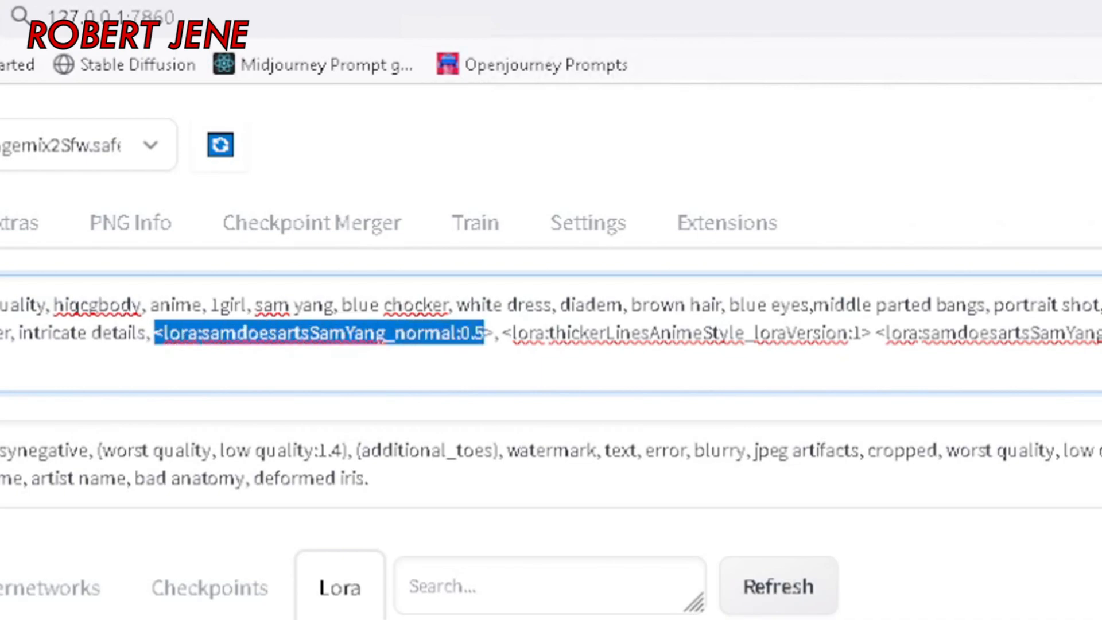
pyautogui.press('Delete')
pyautogui.press('Delete')
pyautogui.press('Delete')
pyautogui.press('Delete')
pyautogui.write(':0.')
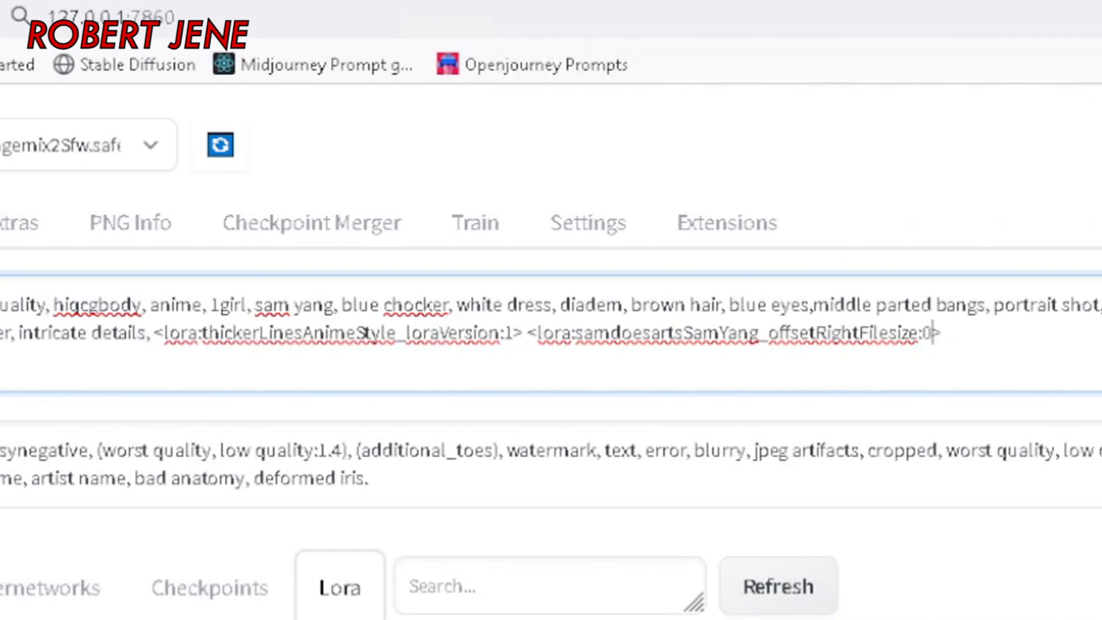
pyautogui.write('5')
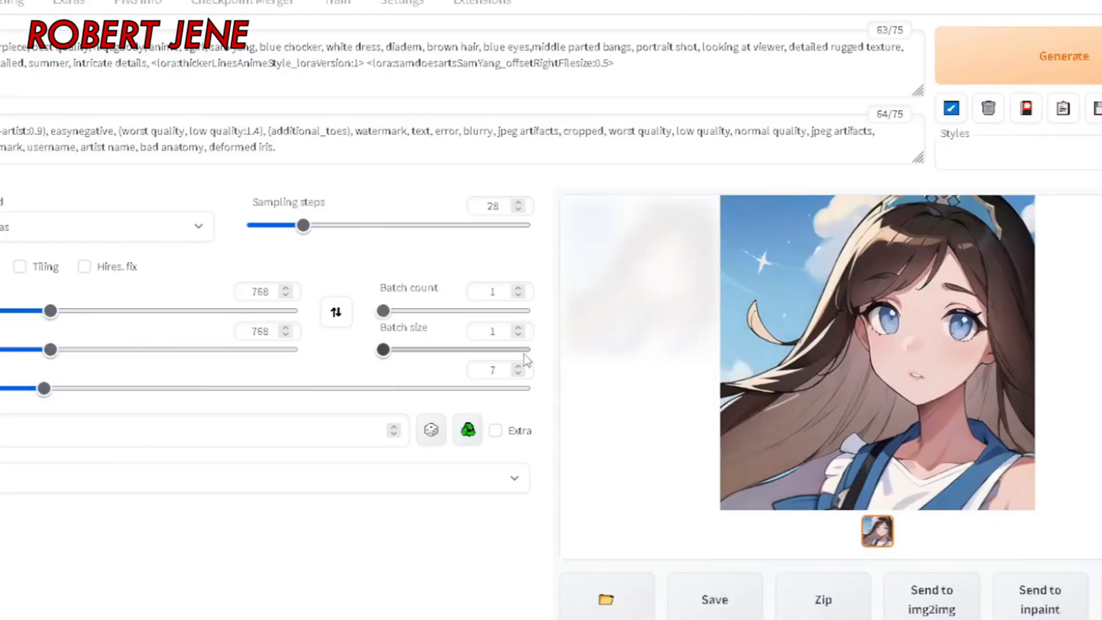
# Set the batch count to 8 and generate the images.
pyautogui.doubleClick(493, 291)
pyautogui.write('8')
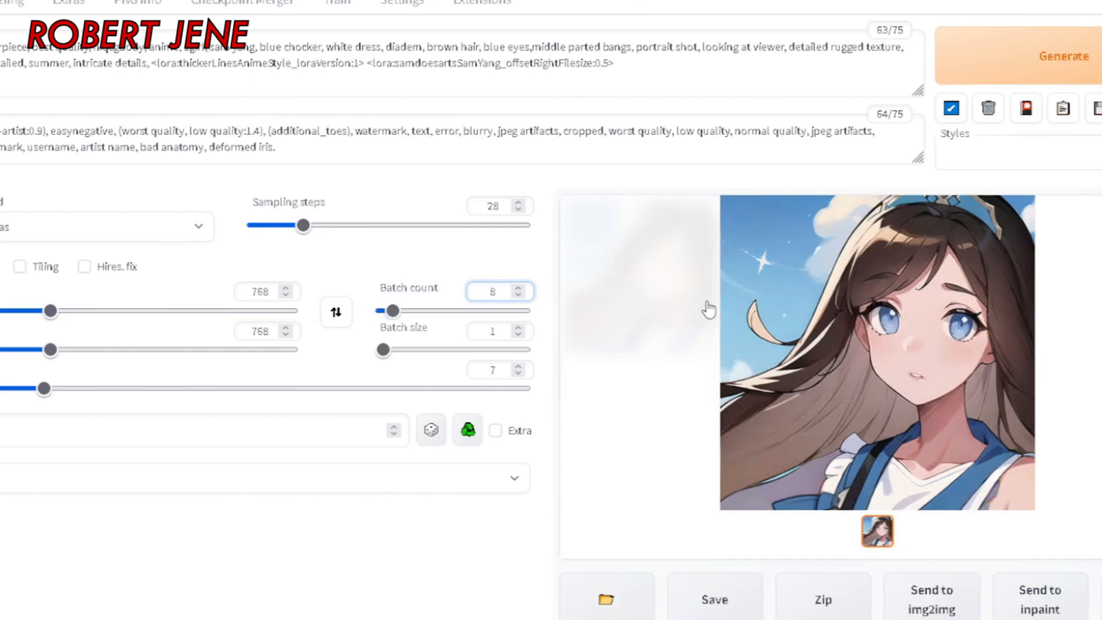
pyautogui.click(1018, 37)
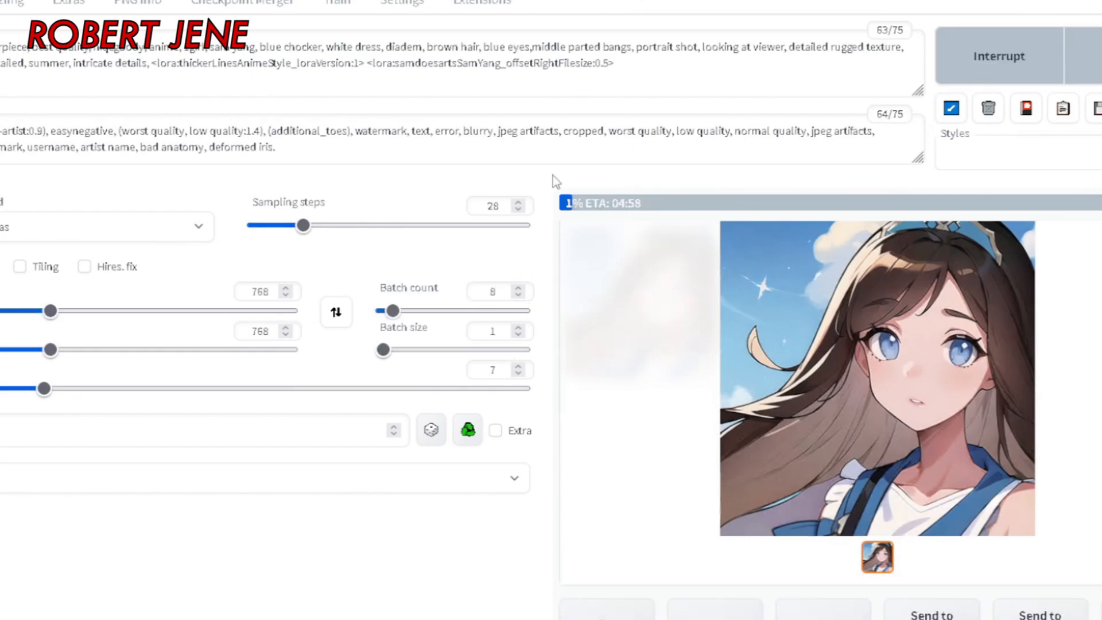